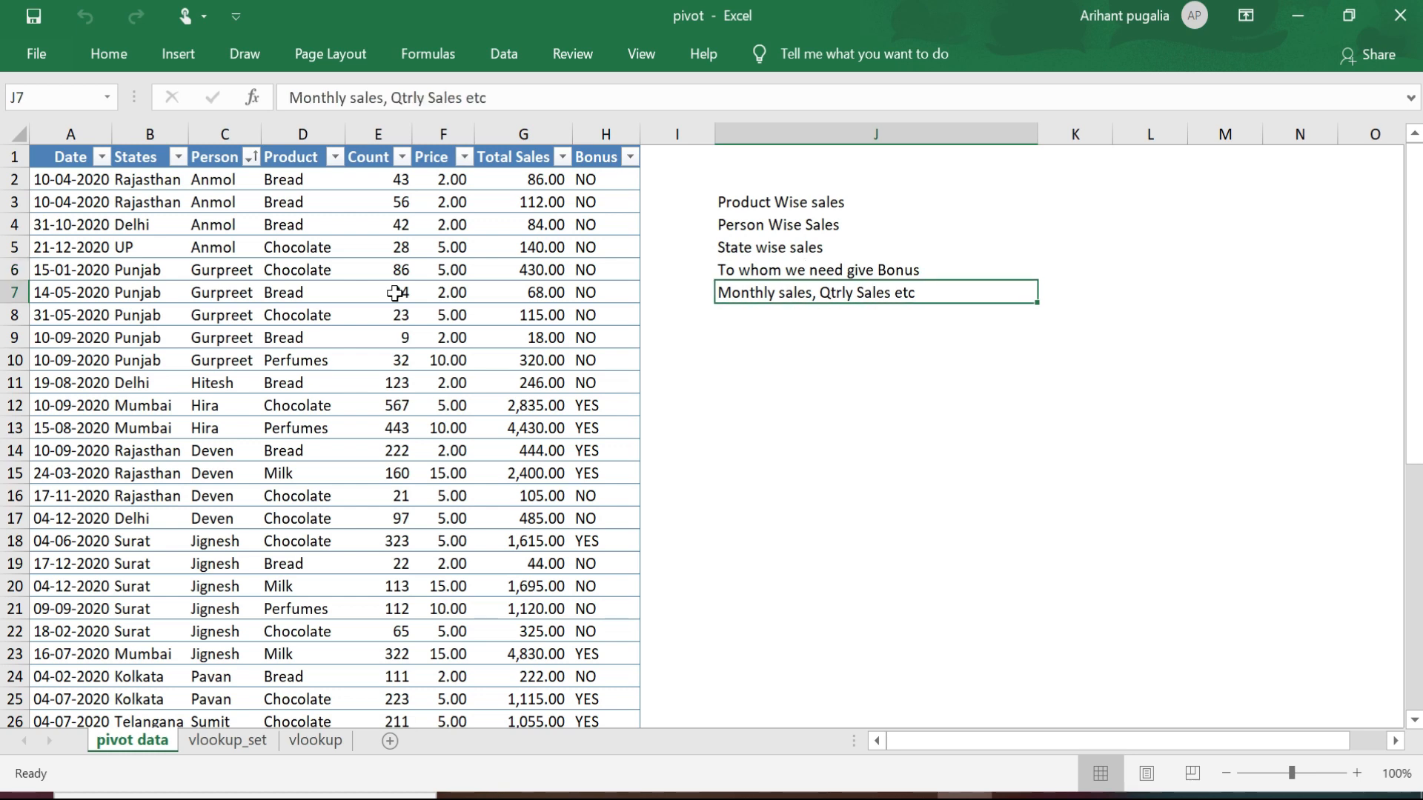
Look over the sales table's column headers and the entries in the Count column
key(Left)
key(Left)
key(Left)
key(Left)
key(Left)
key(Left)
key(Left)
key(Left)
key(Left)
key(Up)
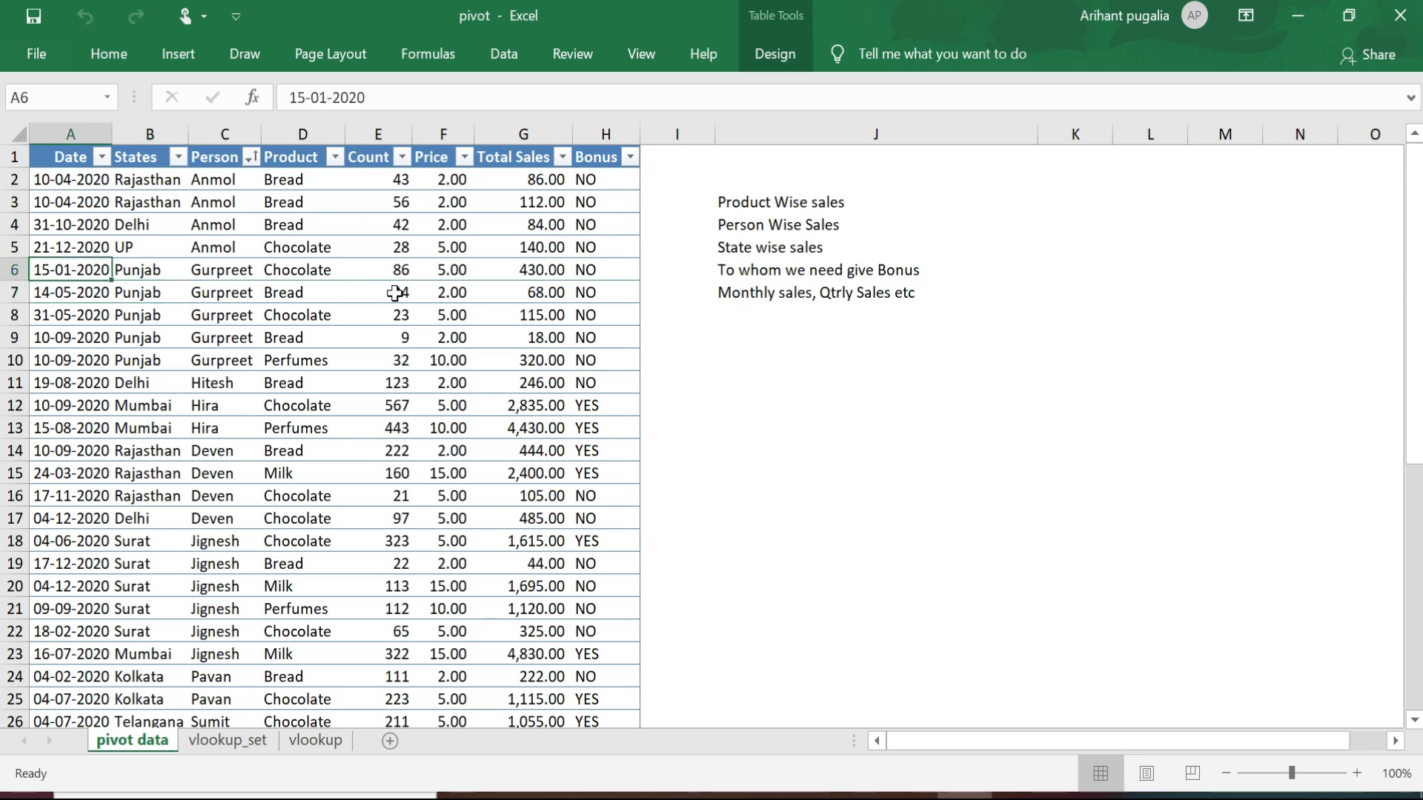
key(Up)
key(Up)
key(Up)
key(Up)
key(Up)
key(Right)
key(Right)
key(Right)
key(Right)
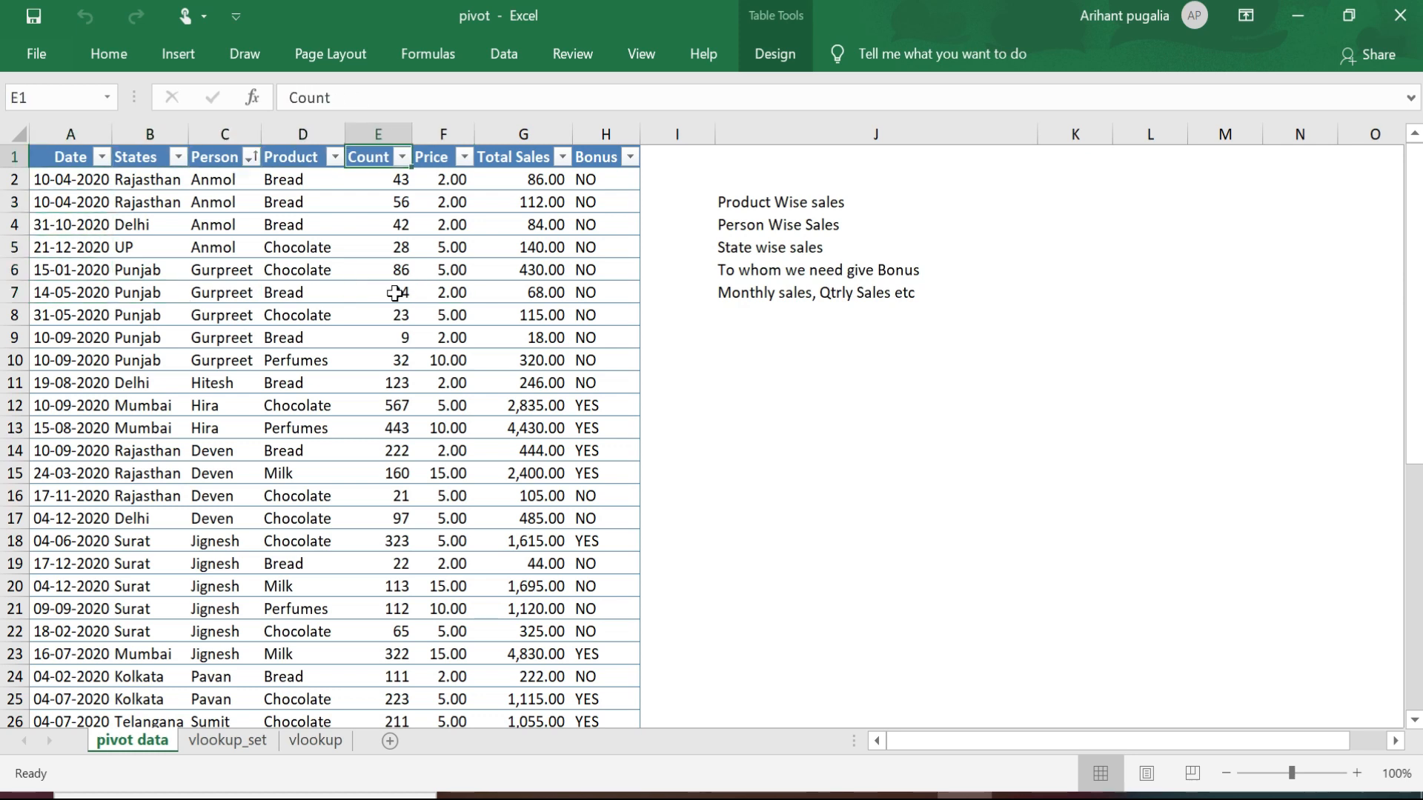
key(Down)
key(Down)
key(Down)
key(Down)
key(Down)
key(Down)
key(Down)
key(Down)
key(Down)
key(Down)
key(Down)
key(Down)
key(Down)
key(Down)
key(Down)
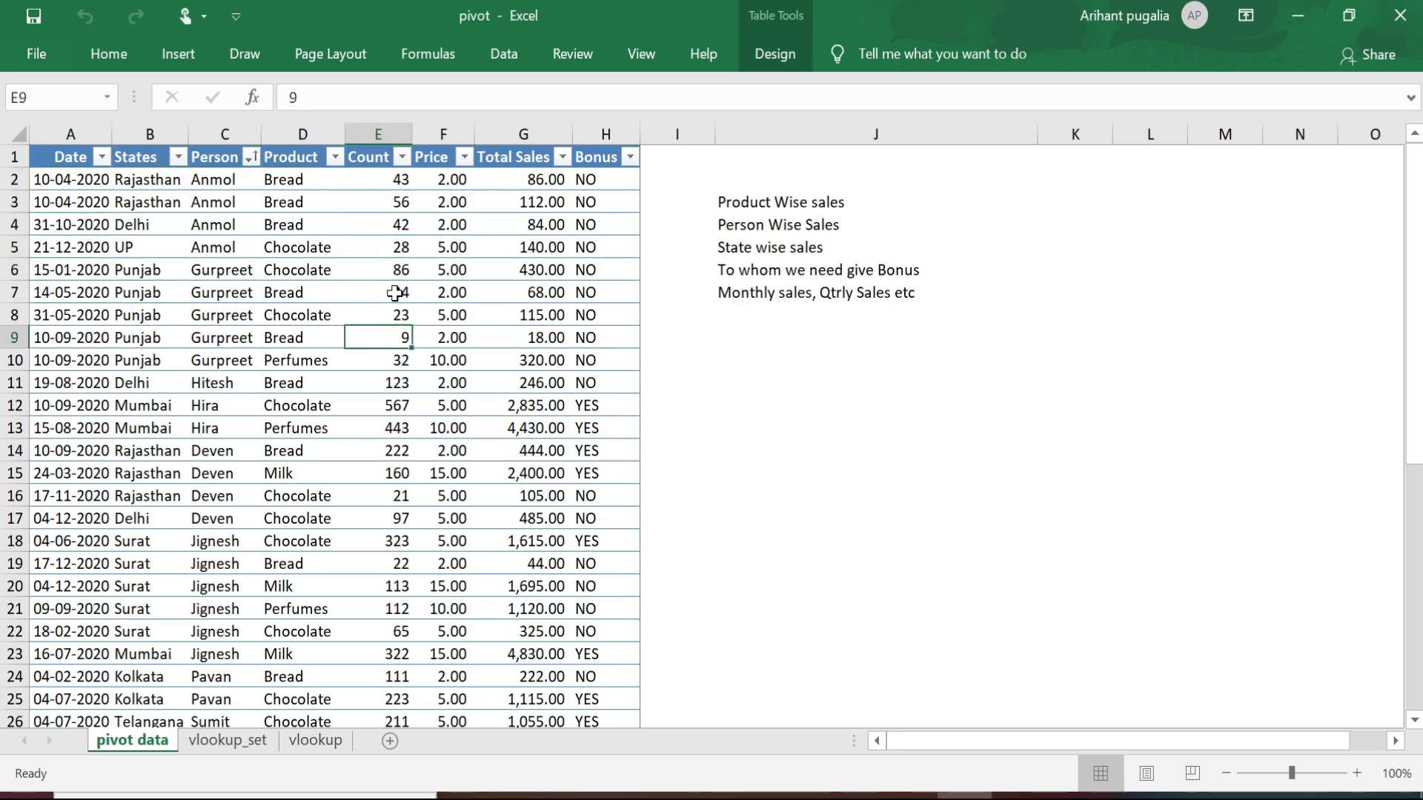
Insert a PivotTable based on the whole sales table, Table1, on a new worksheet
key(Up)
key(Up)
key(Up)
key(Up)
key(Up)
key(Up)
key(Up)
key(Up)
key(Up)
key(Up)
key(Up)
key(Up)
key(Up)
key(Up)
key(Up)
key(Left)
key(Left)
key(Left)
key(Left)
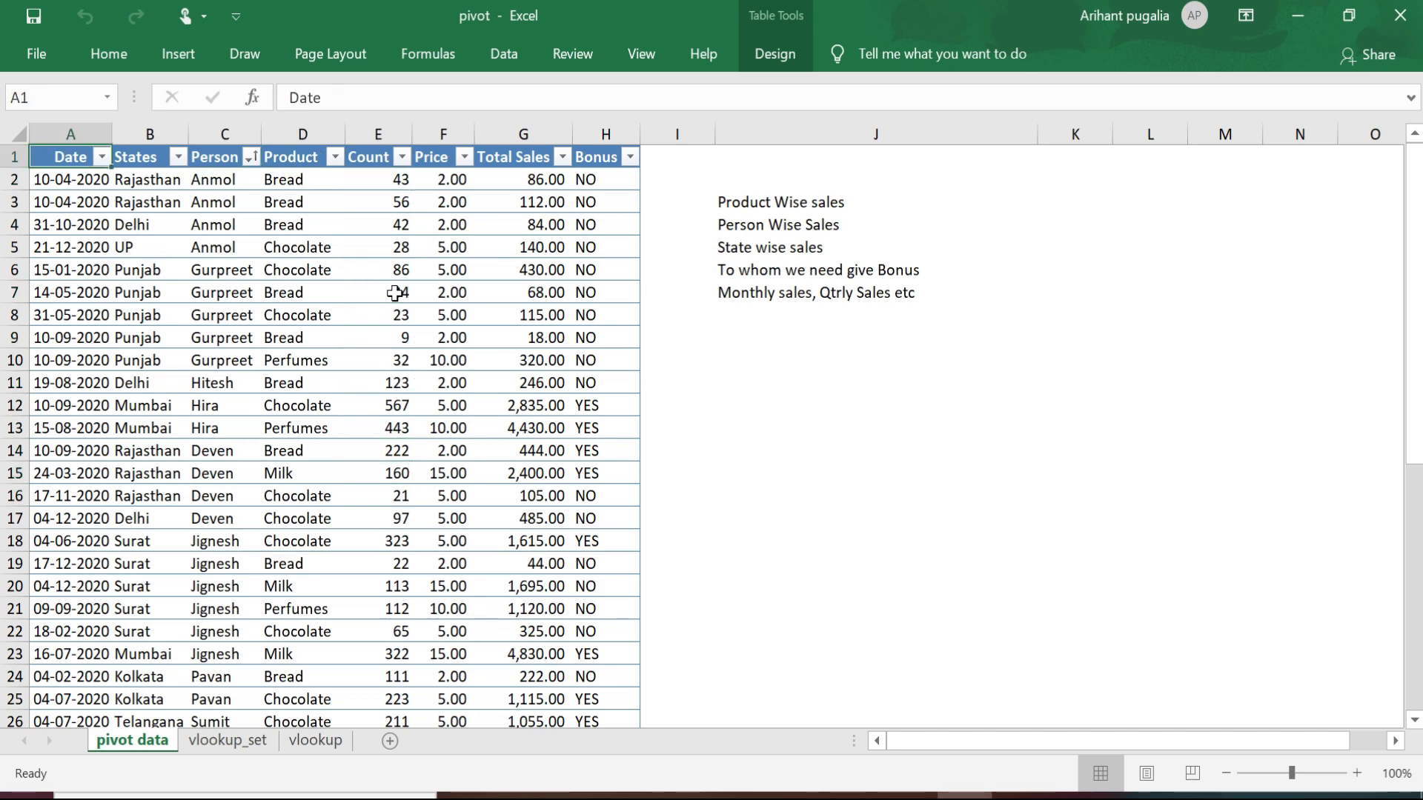
key(ctrl+shift+End)
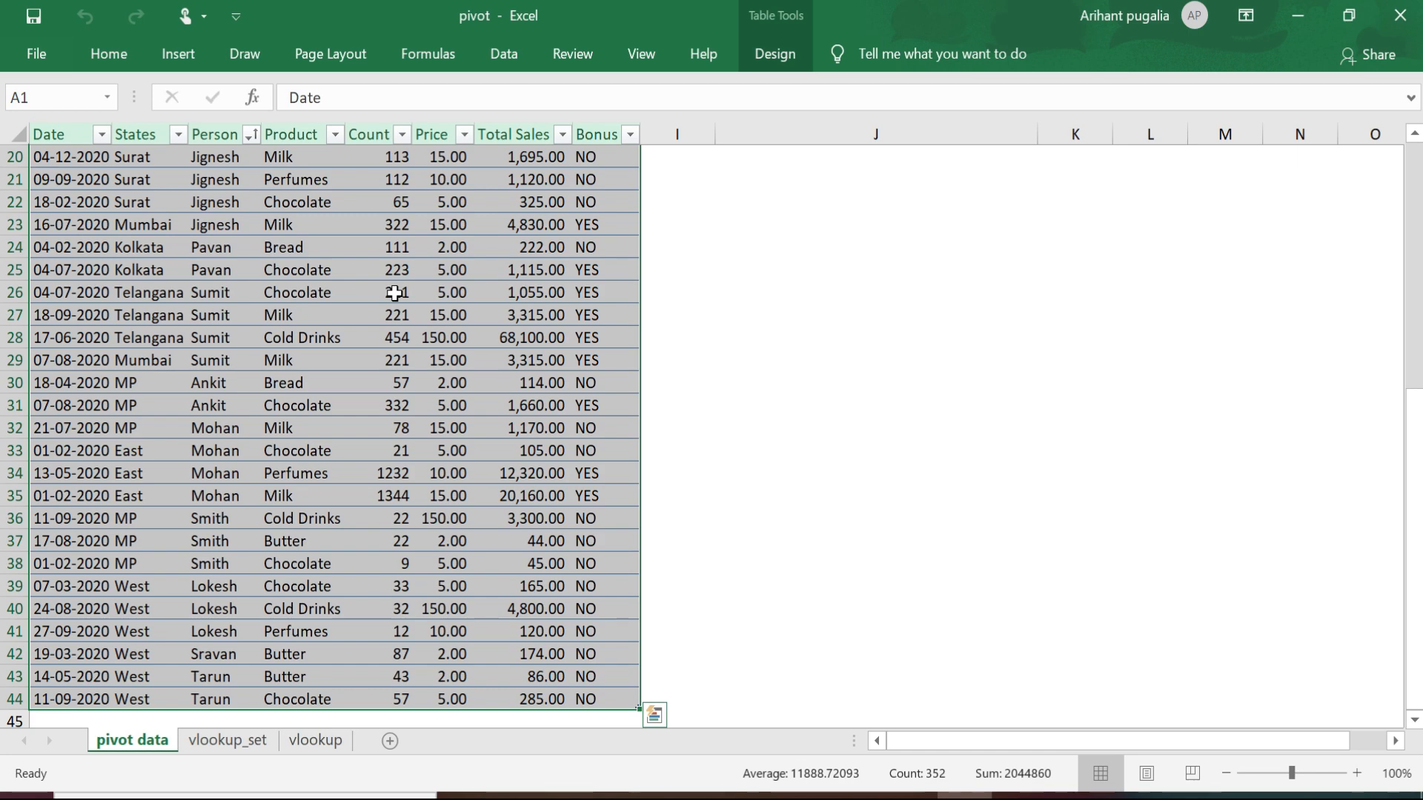
key(ctrl+Home)
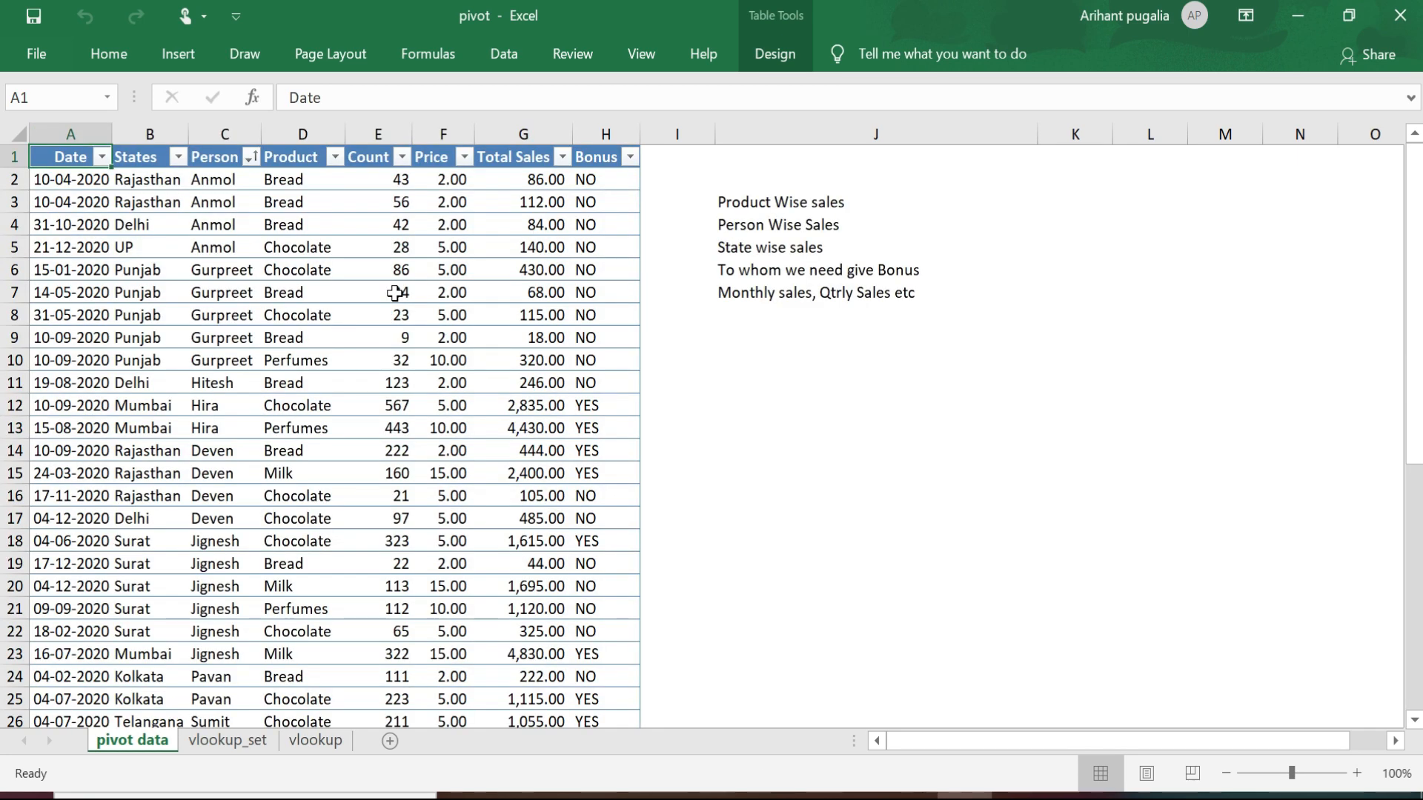
key(ctrl+shift+End)
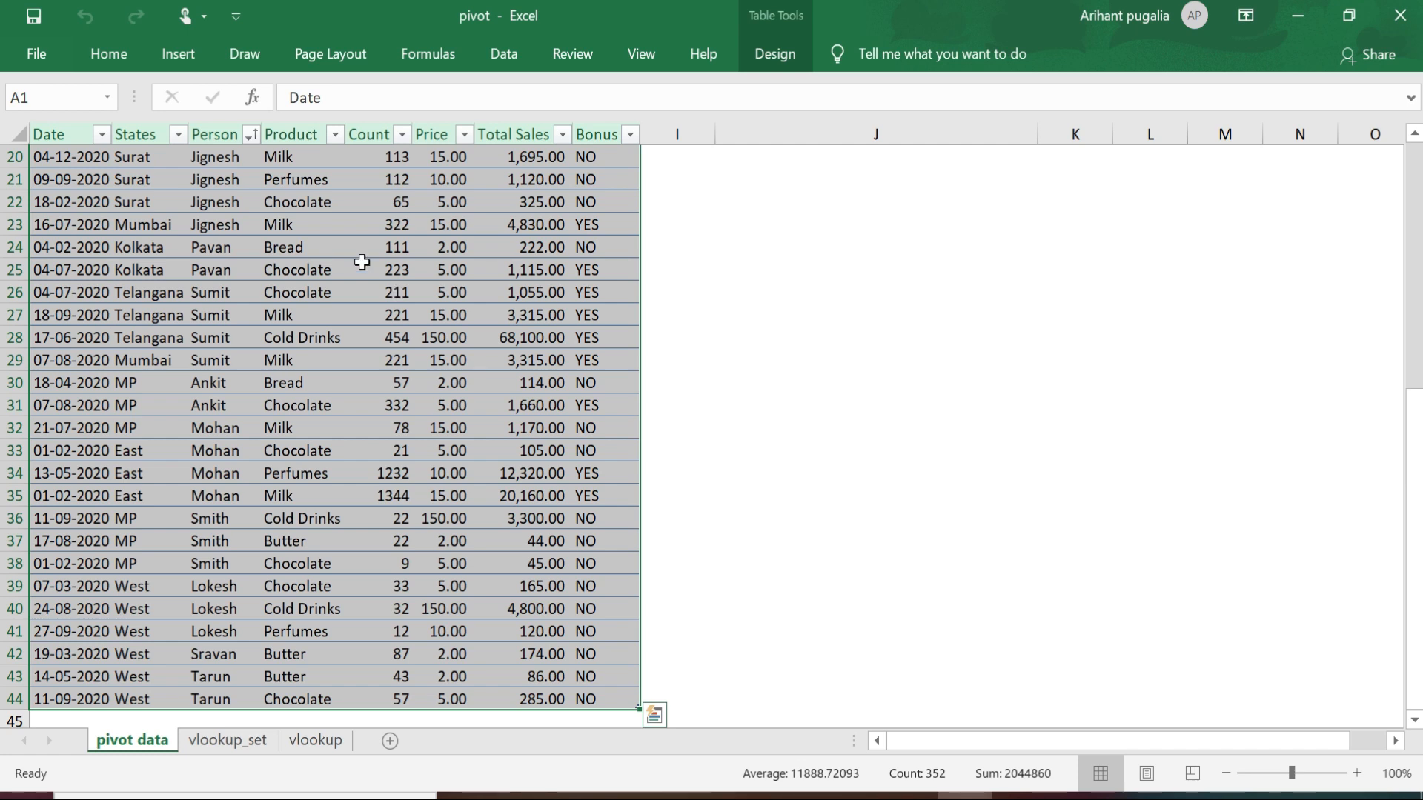
click(176, 48)
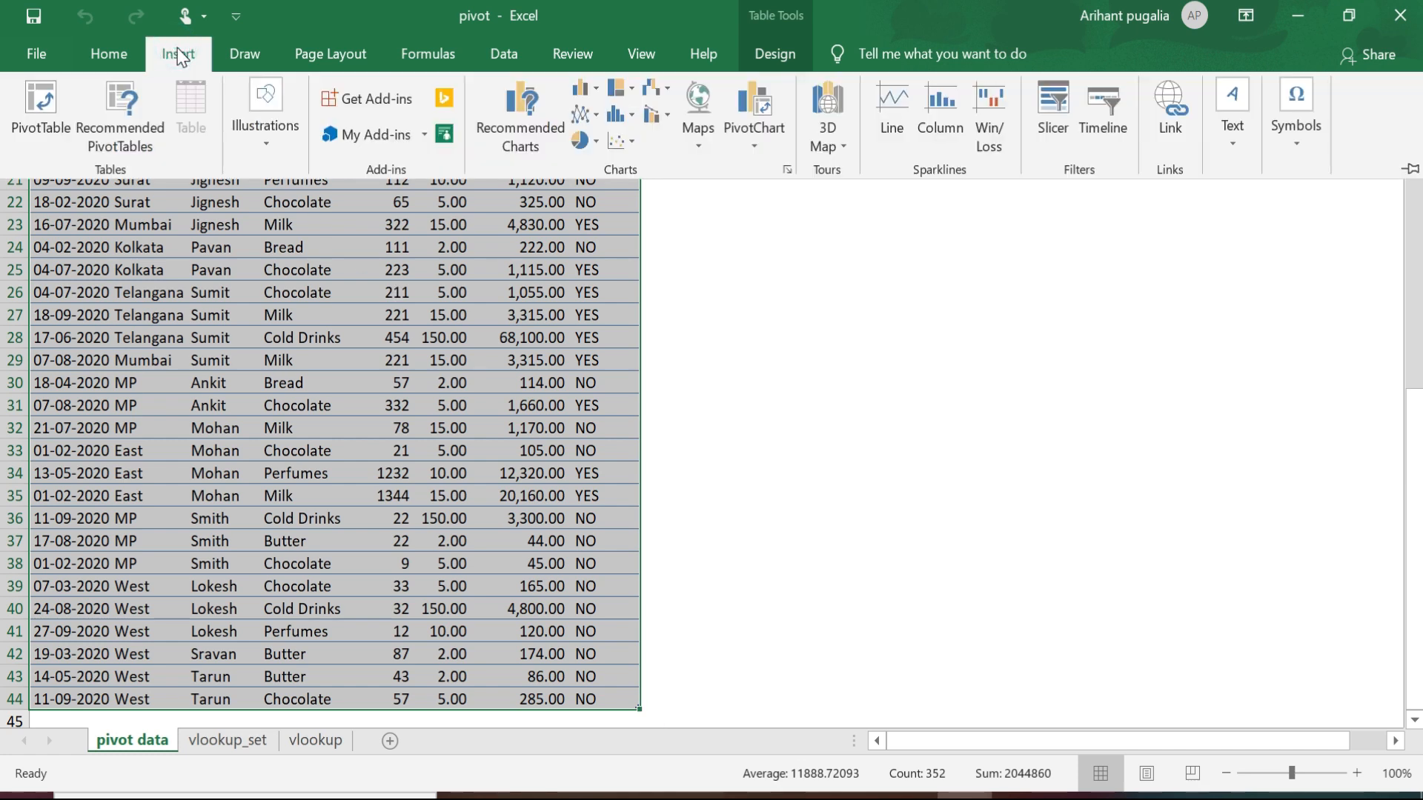
click(42, 108)
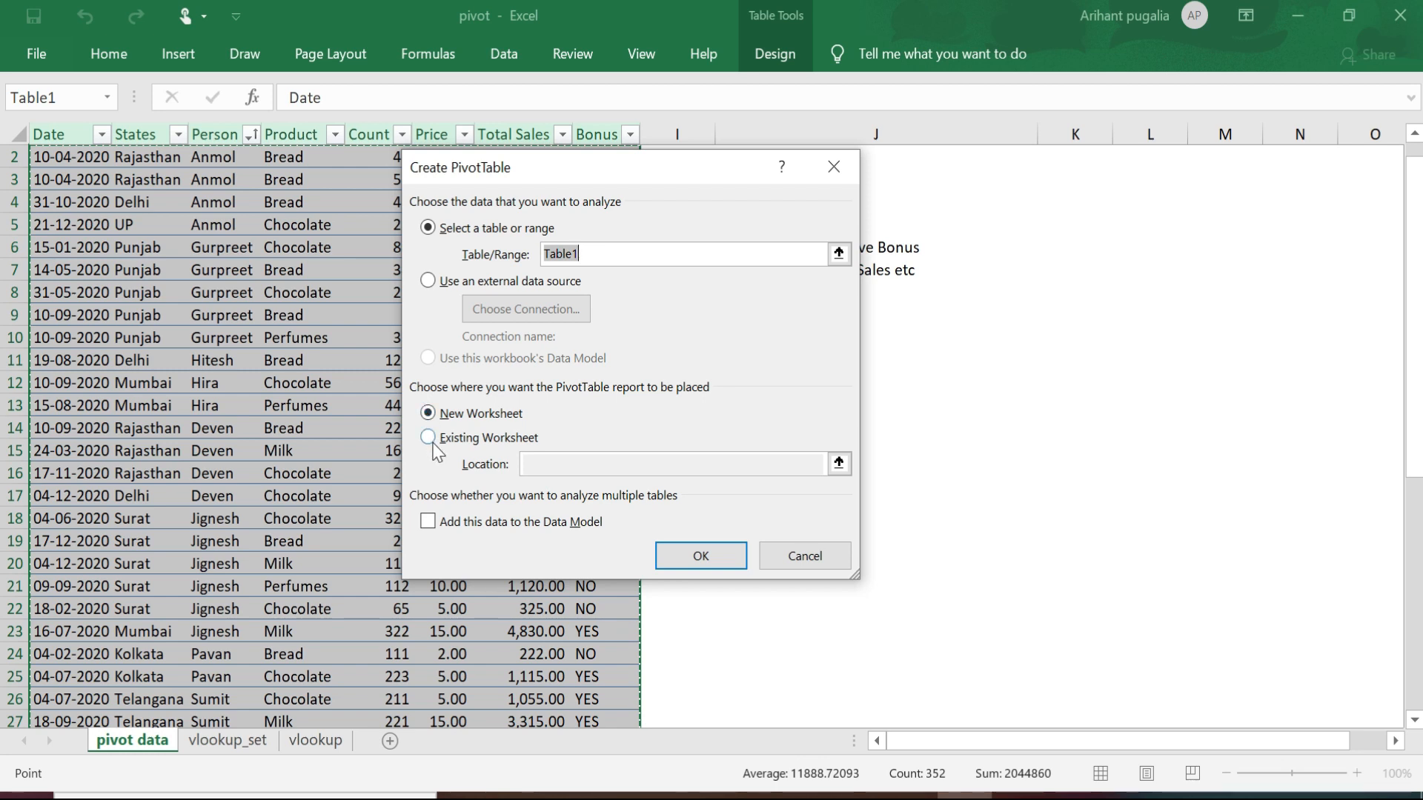
click(689, 563)
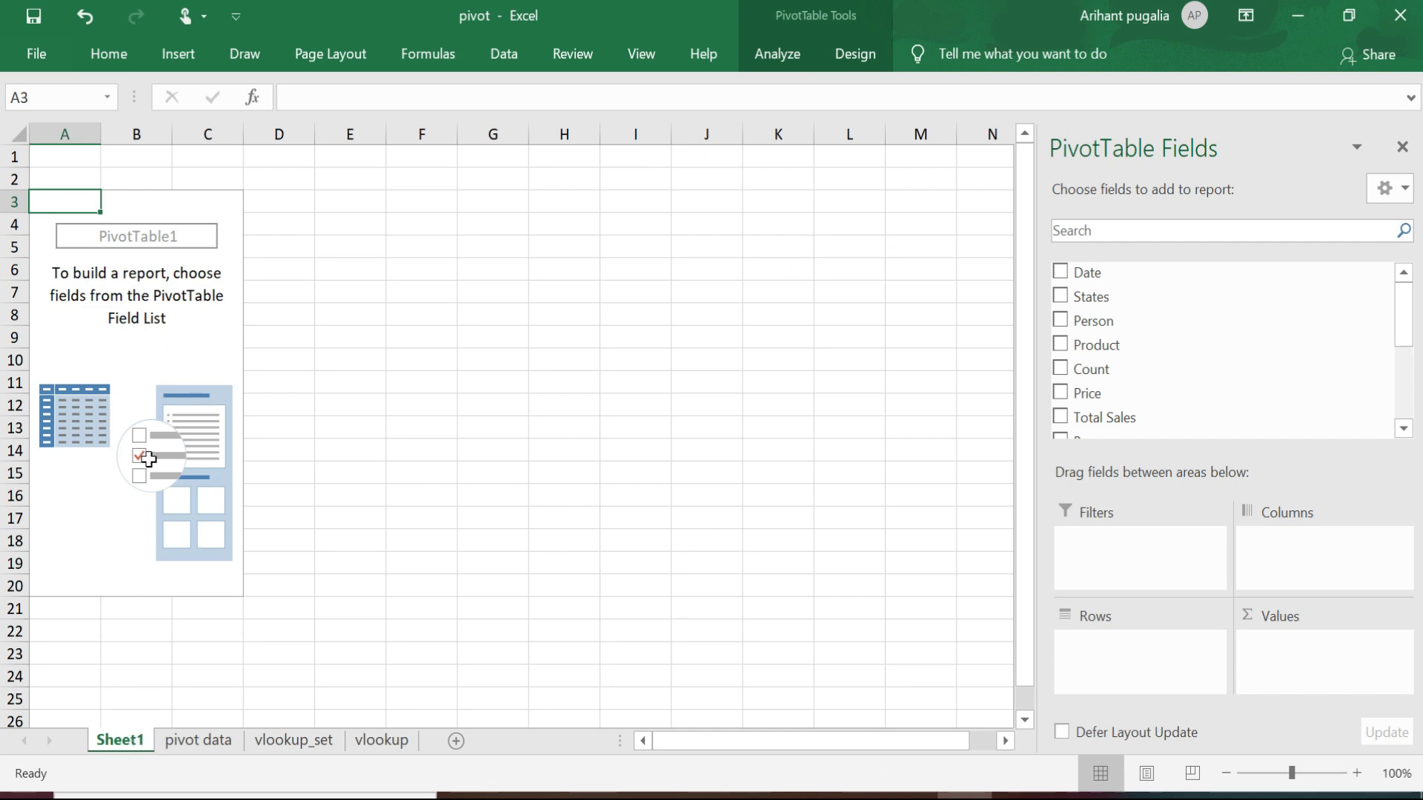
Rename the new PivotTable worksheet as pivot
double_click(116, 741)
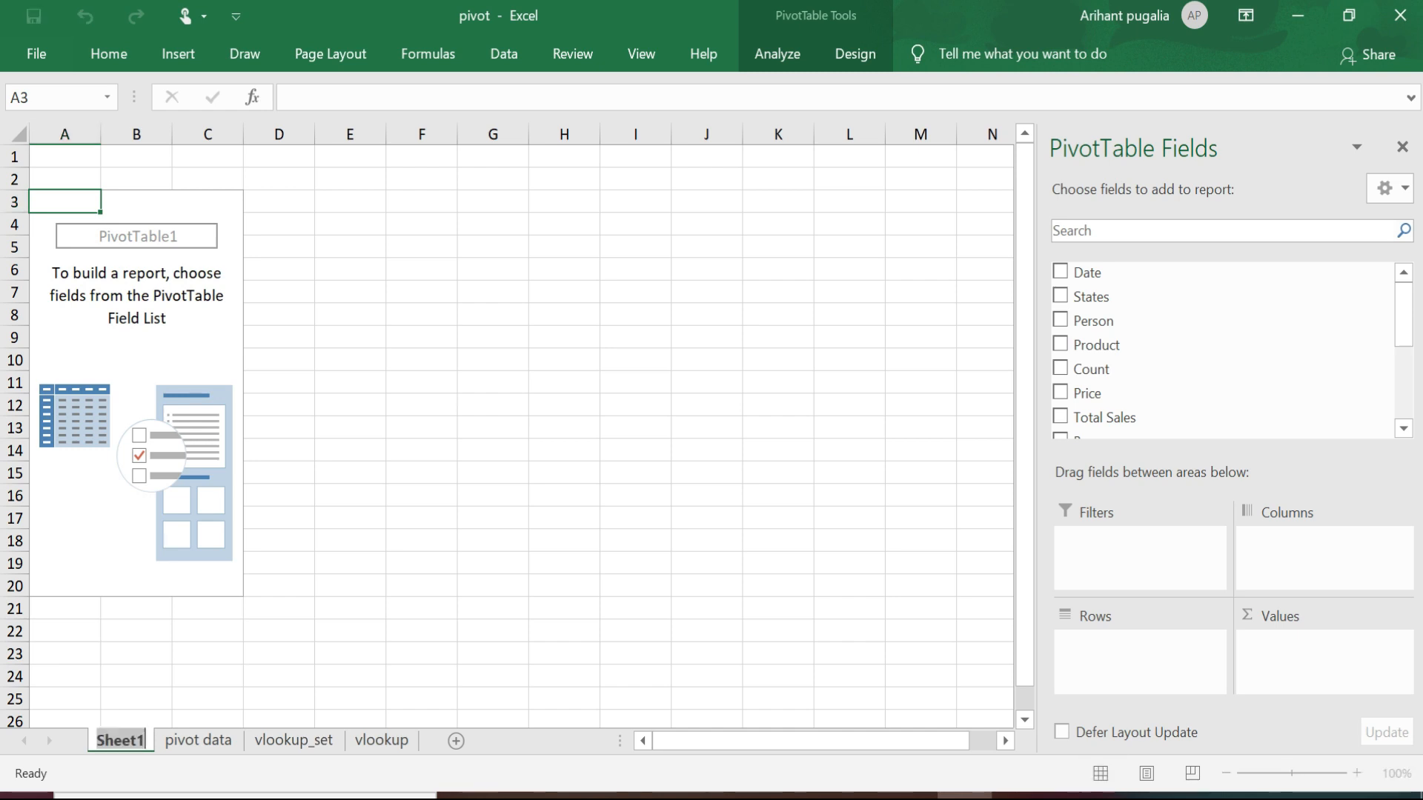
text(pivot)
key(Return)
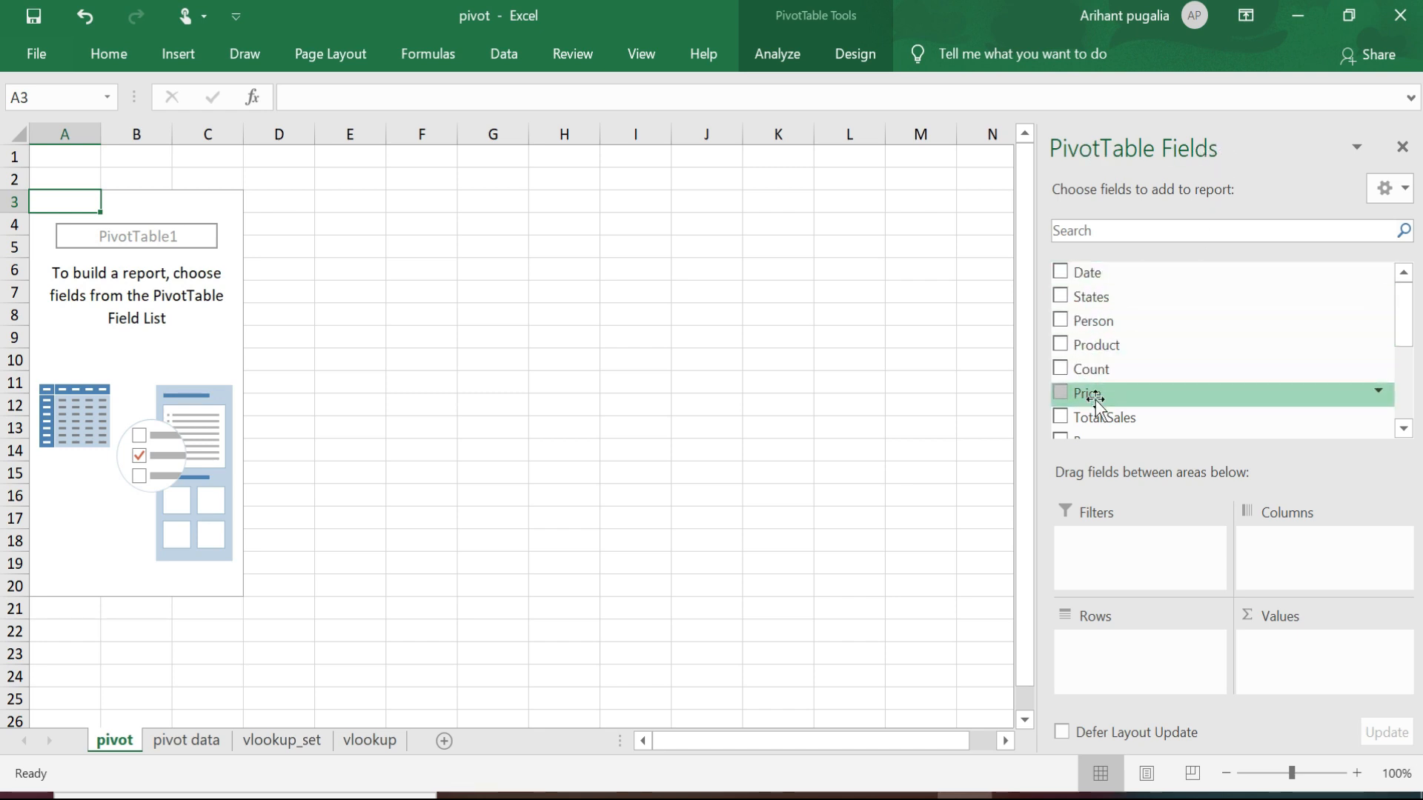
Summarize sales by person, with Person as the row field and the sum of Total Sales as the values
click(1404, 428)
click(1404, 428)
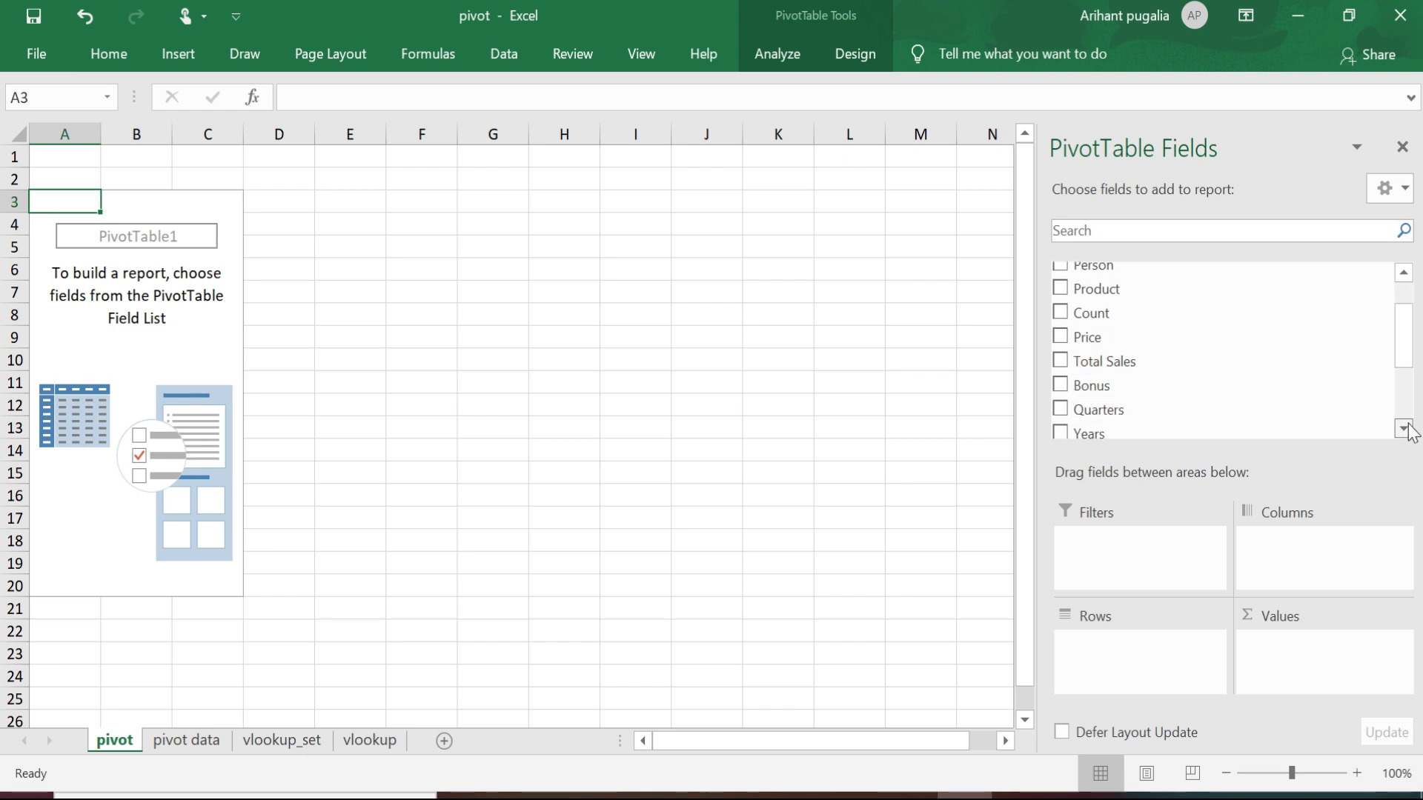
click(1403, 428)
click(1403, 429)
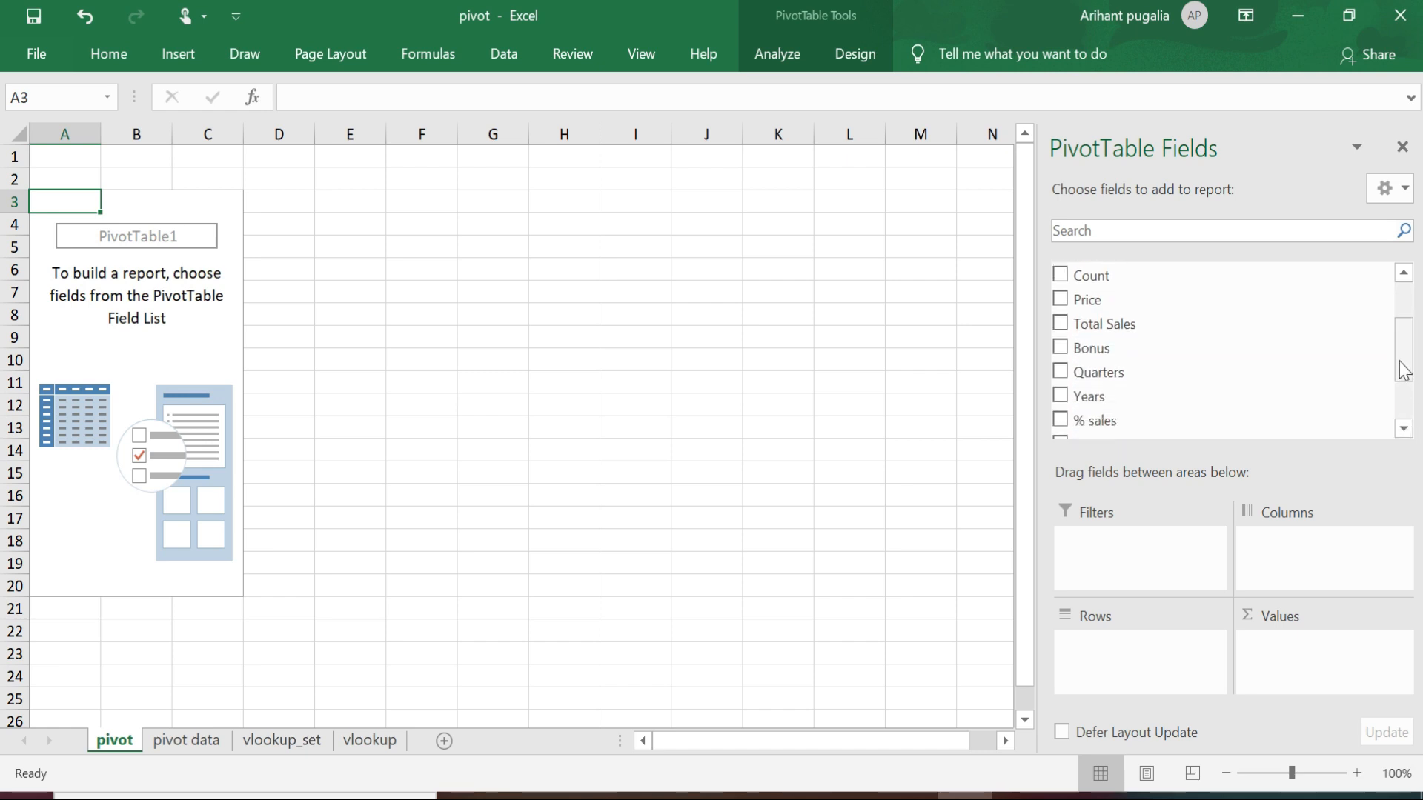
drag(1401, 363, 1379, 314)
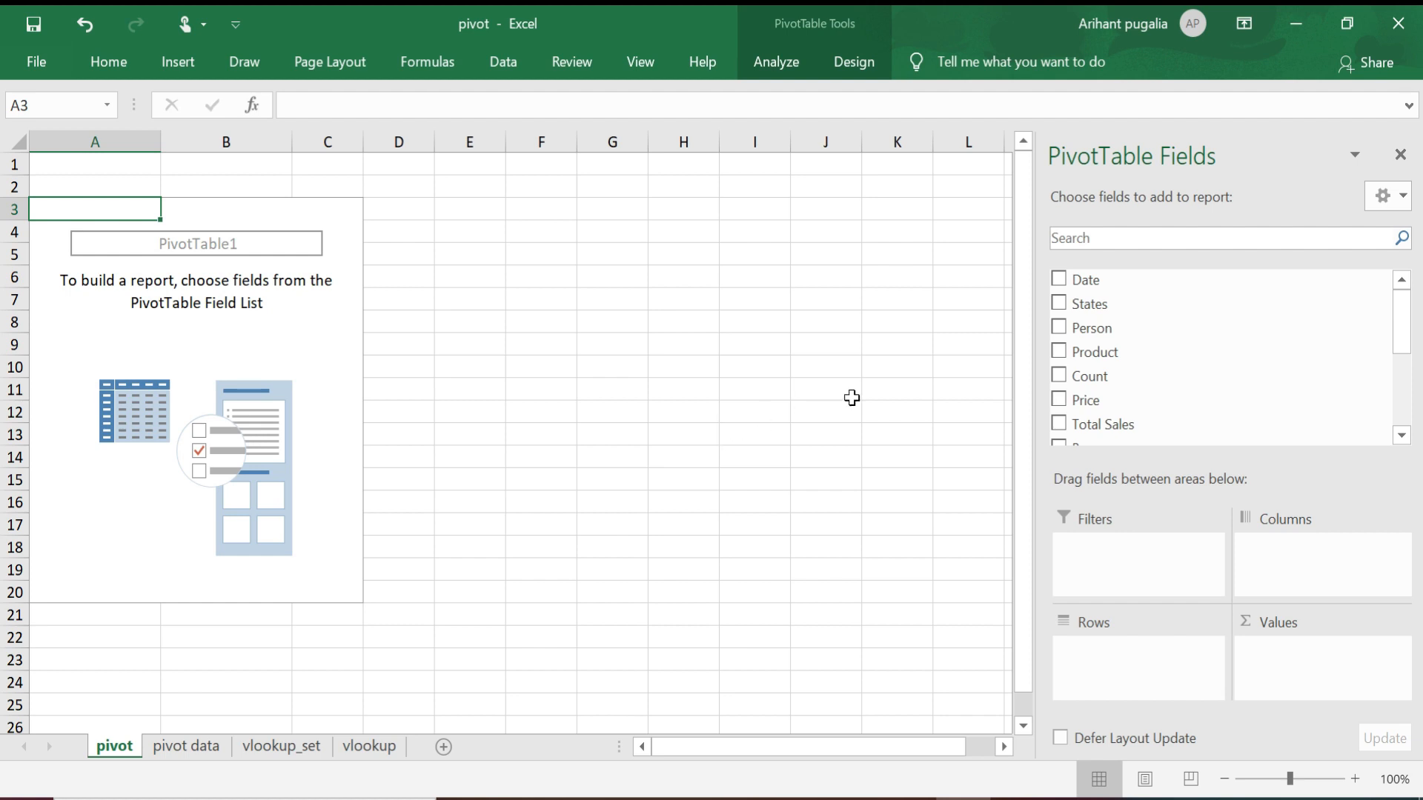
click(1059, 328)
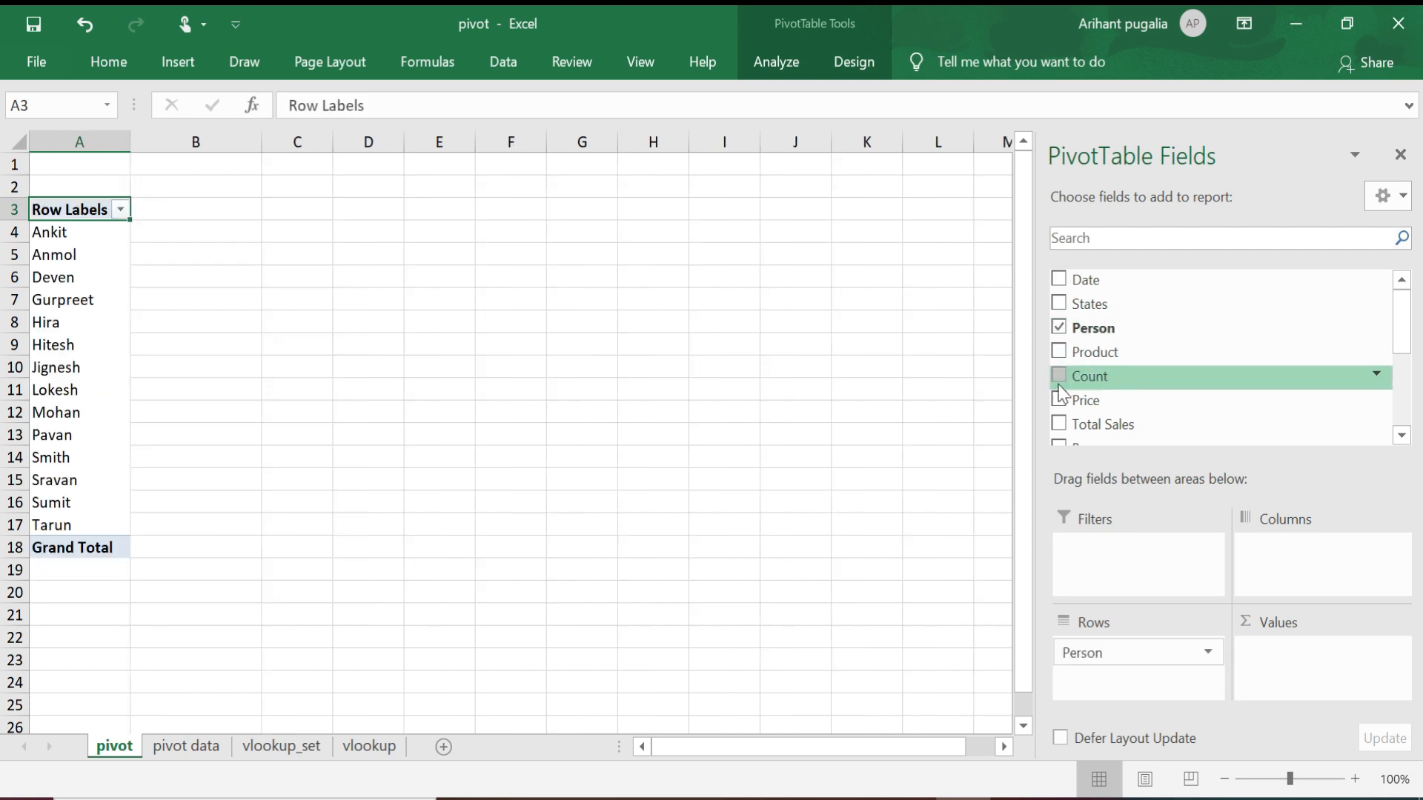
click(1060, 424)
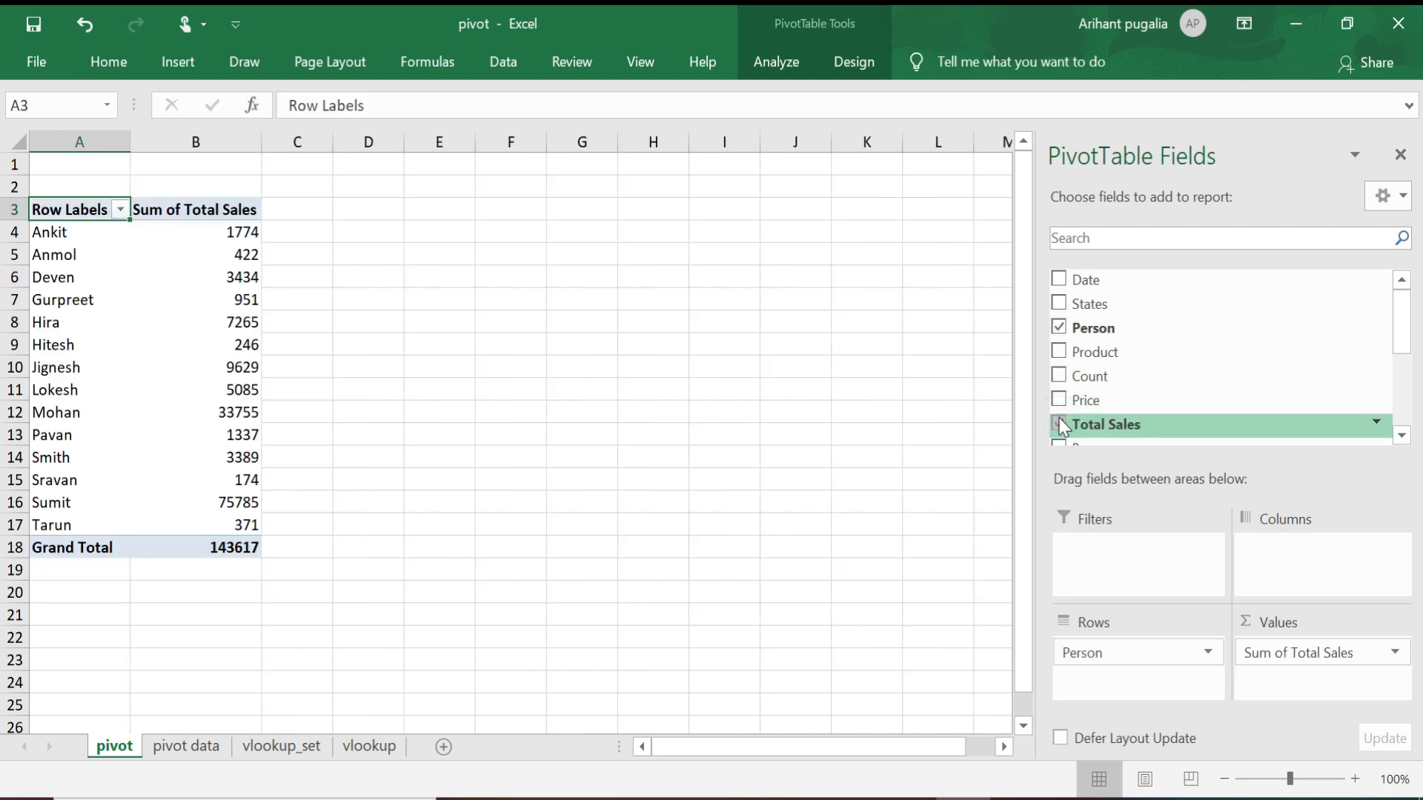
Replace Person with States to summarize sales by state, and remove States from the rows again
click(1059, 329)
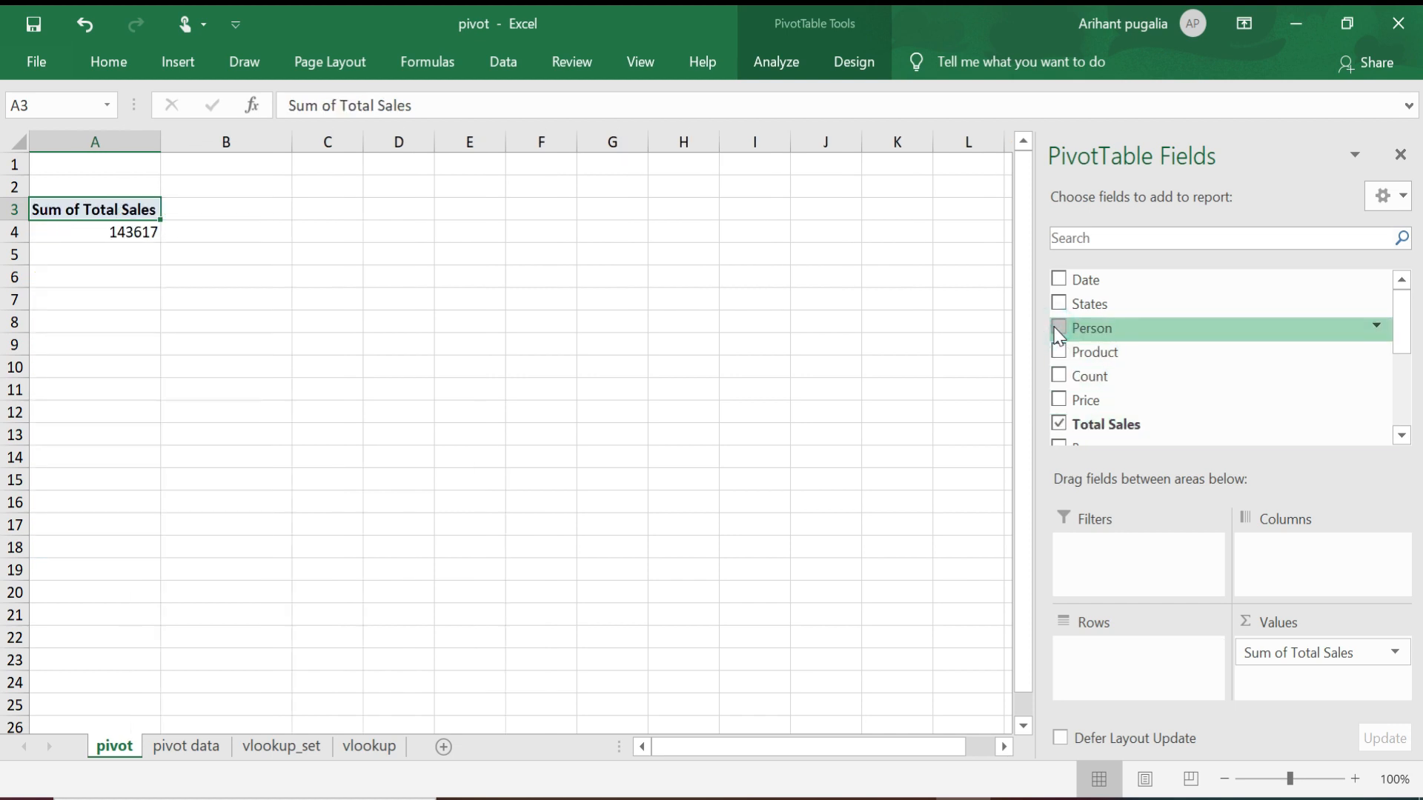
click(1059, 305)
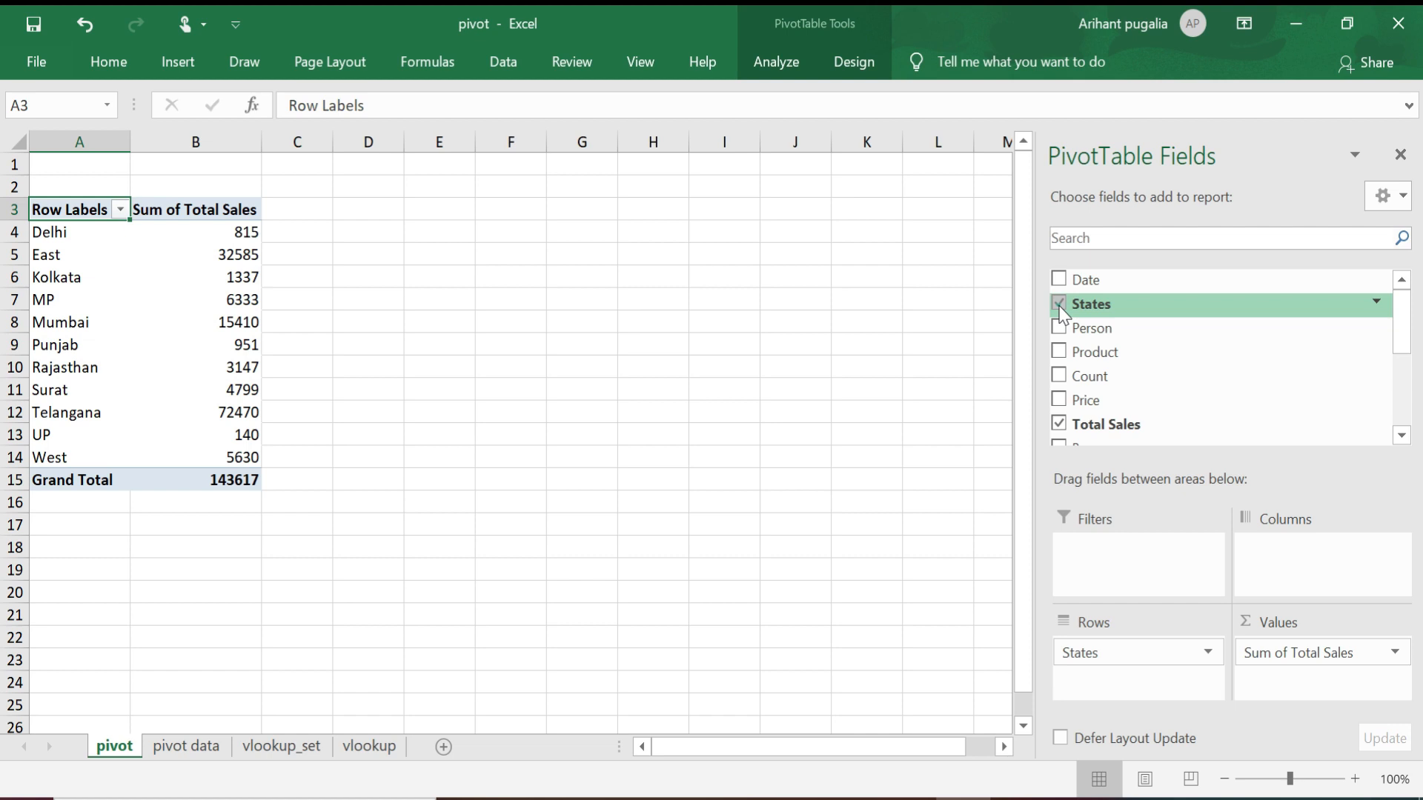
click(1059, 305)
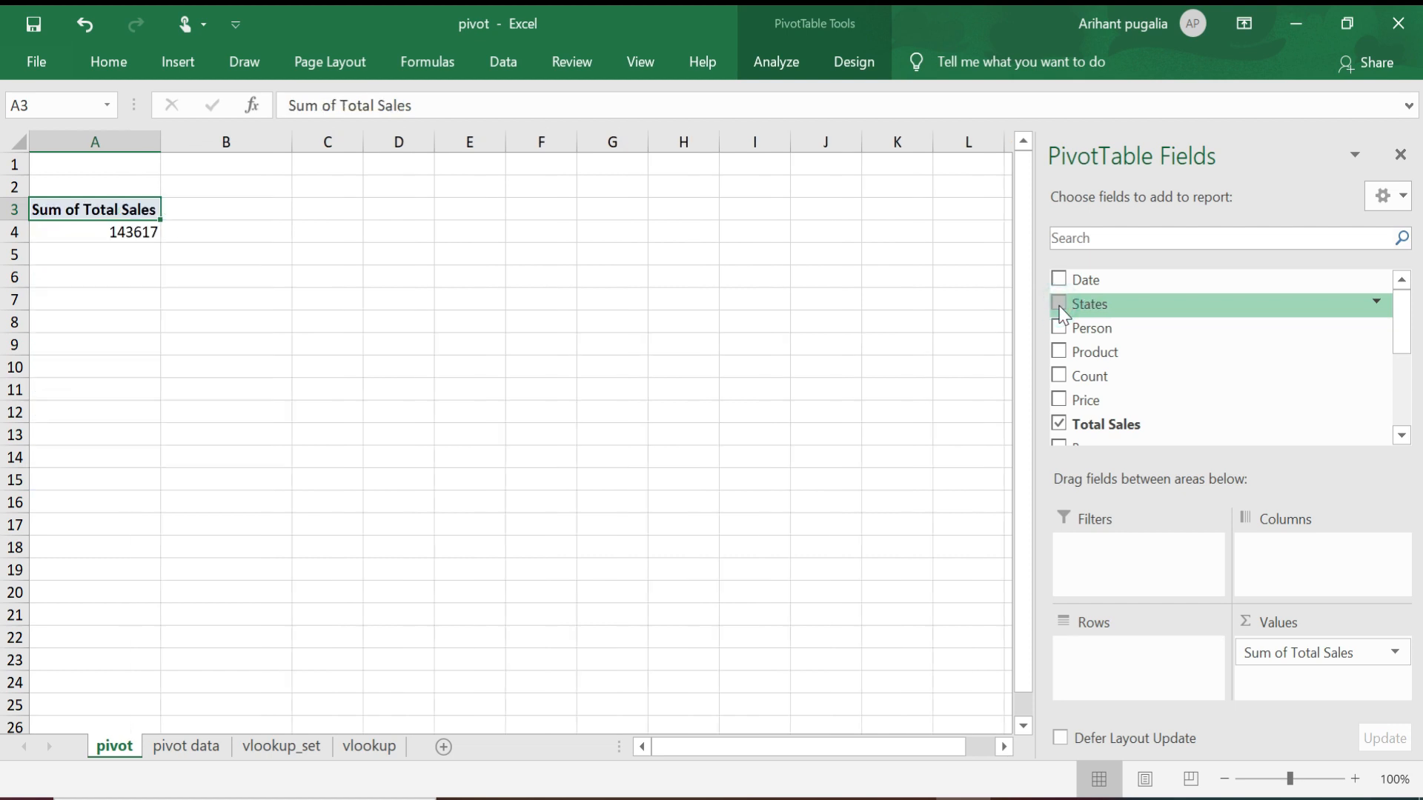
Break total sales down by Product, with Person and States nested beneath it in the rows
click(1059, 352)
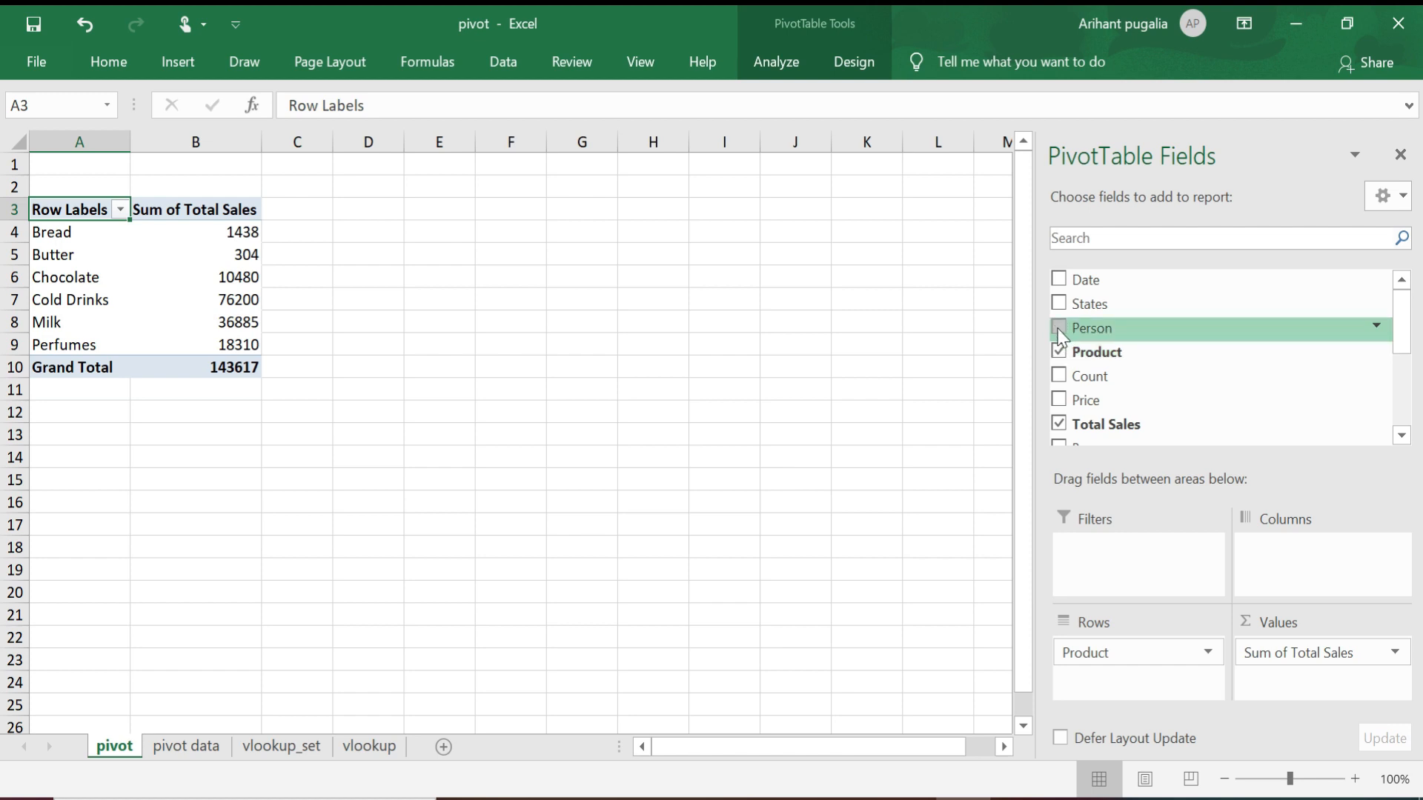
click(1059, 328)
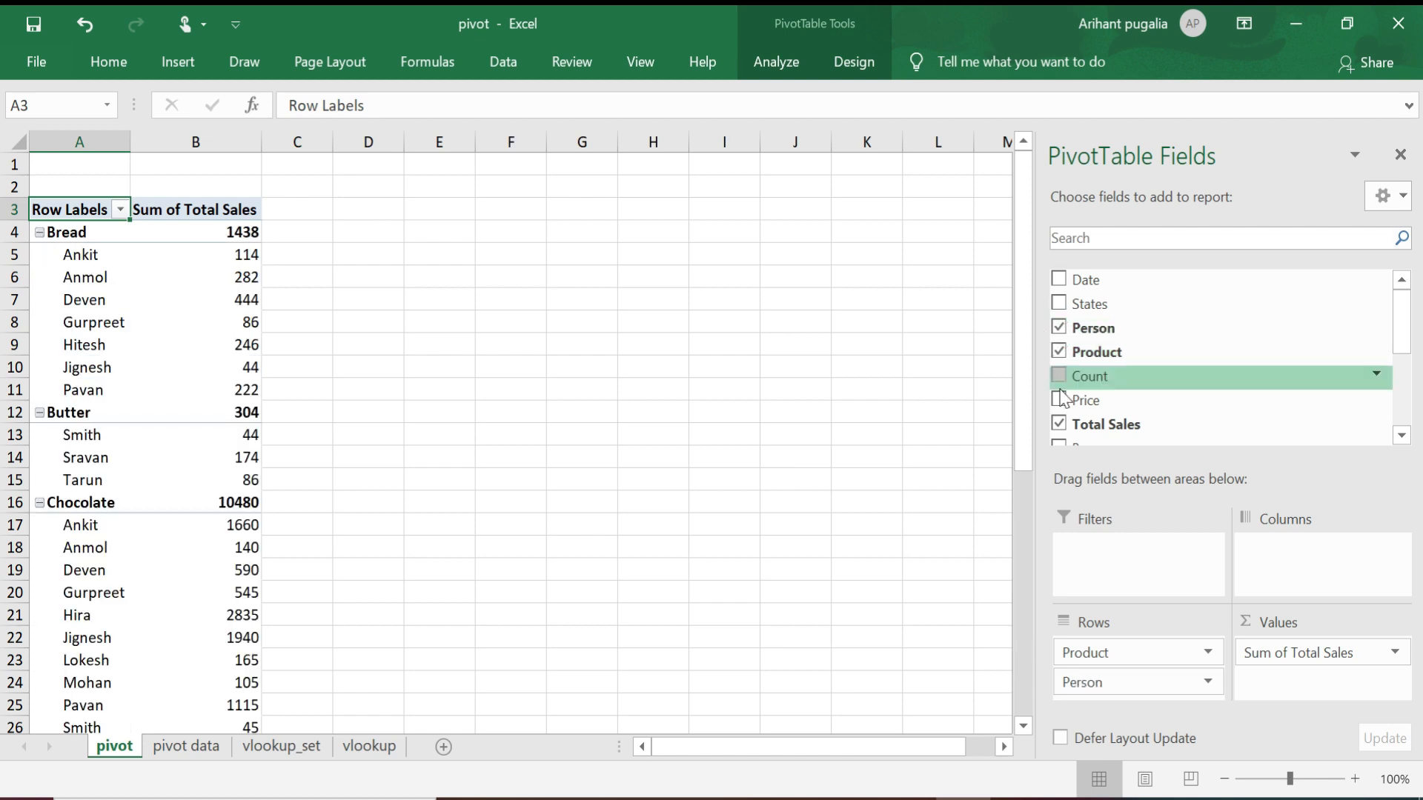
click(1059, 304)
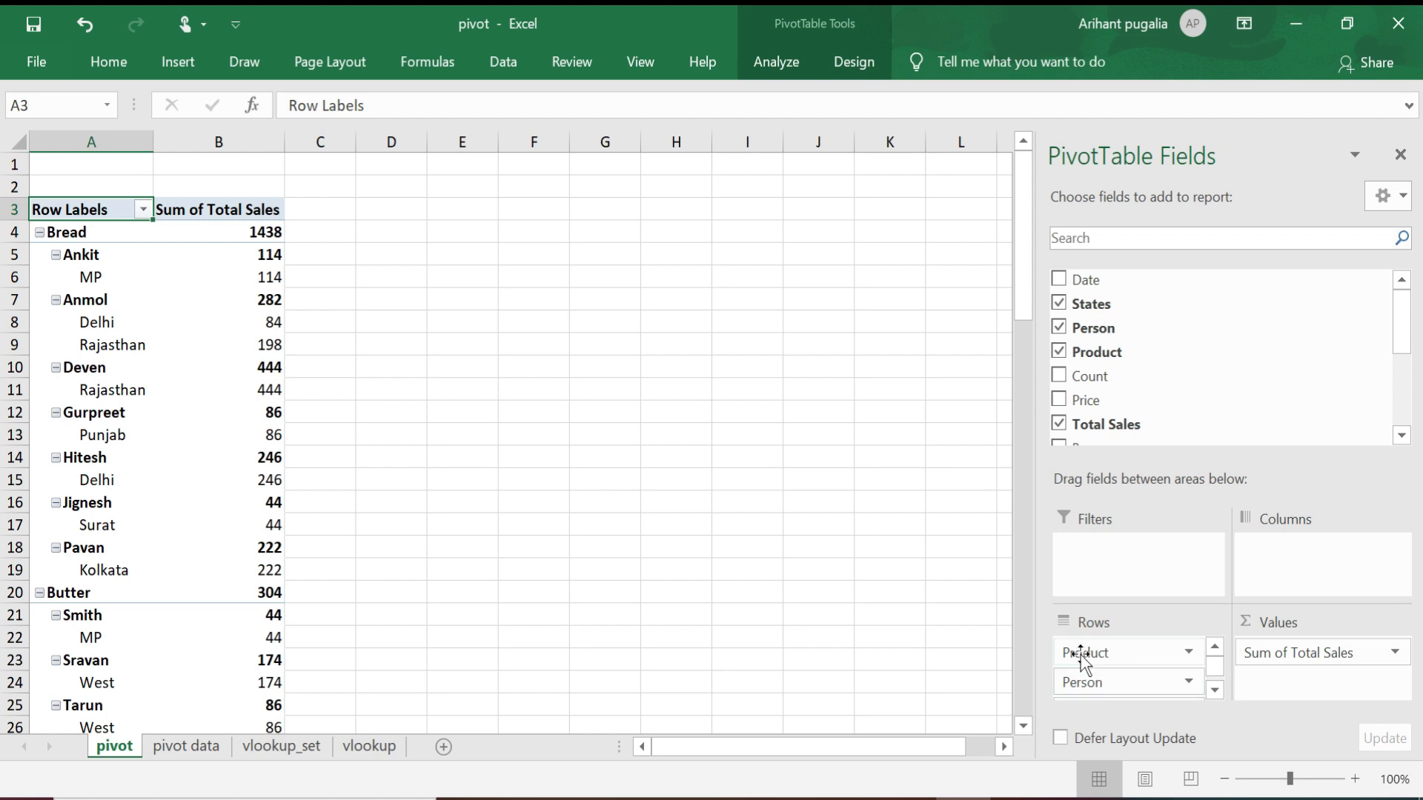
Move the Product field from rows to columns and remove States from the pivot table
drag(1080, 654, 1282, 564)
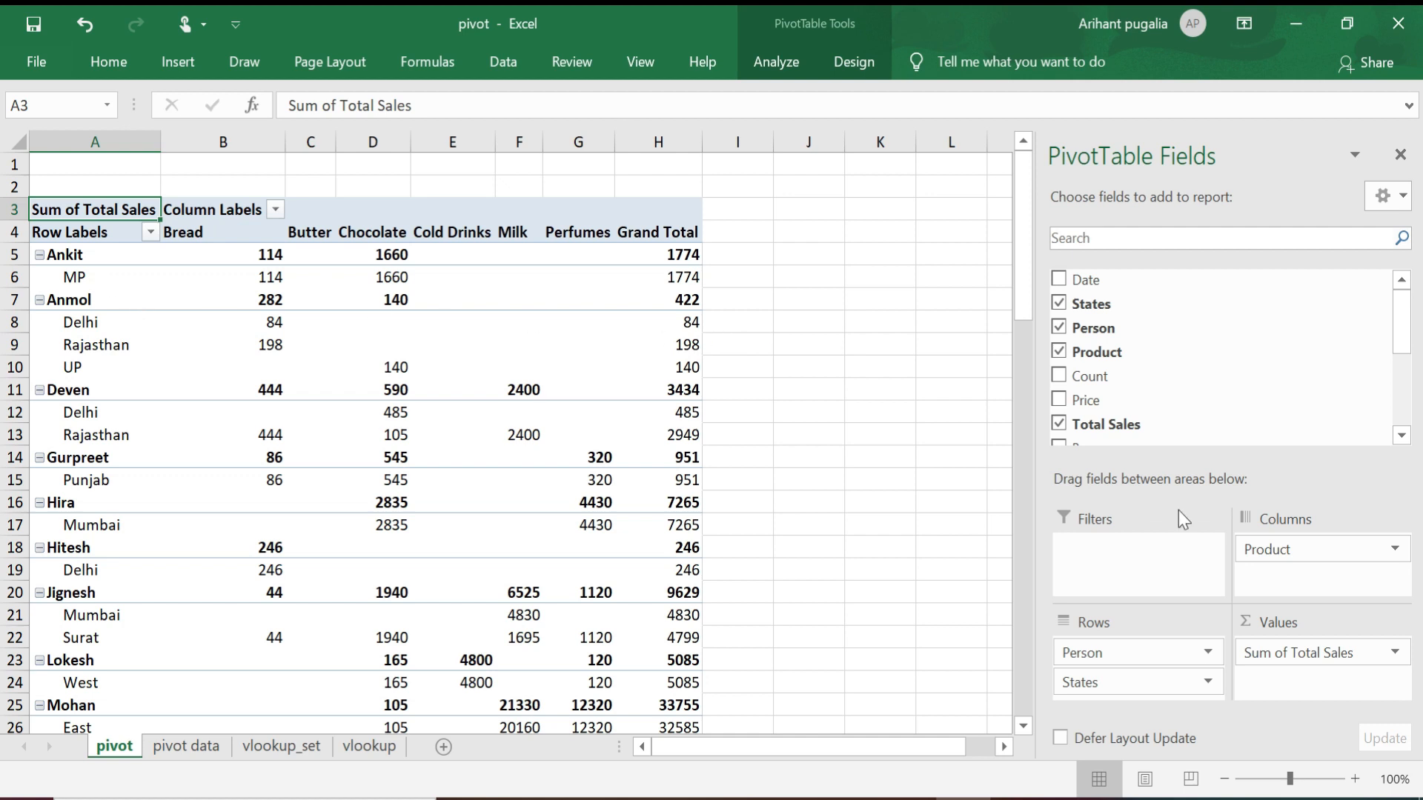
drag(1111, 680, 1127, 585)
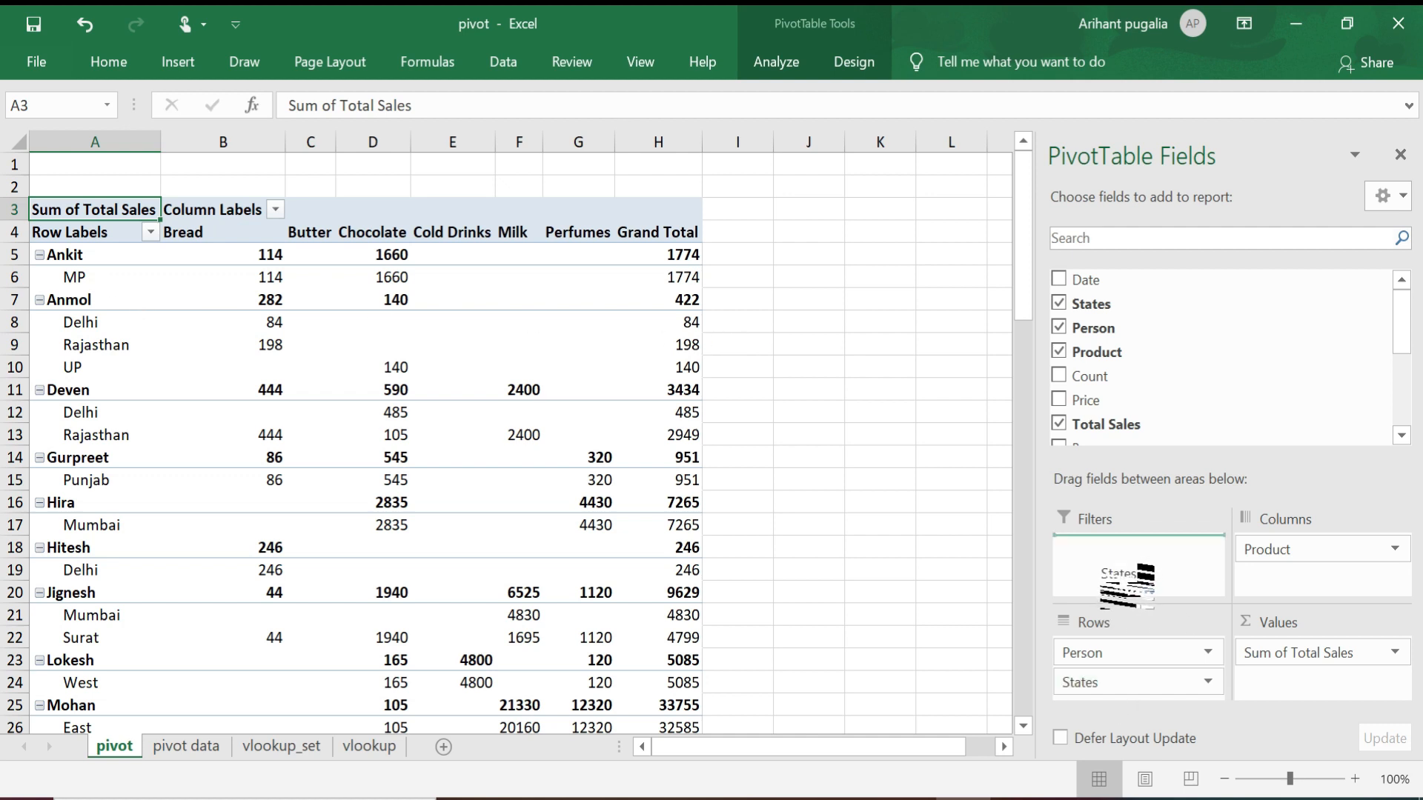
drag(1126, 586, 1160, 356)
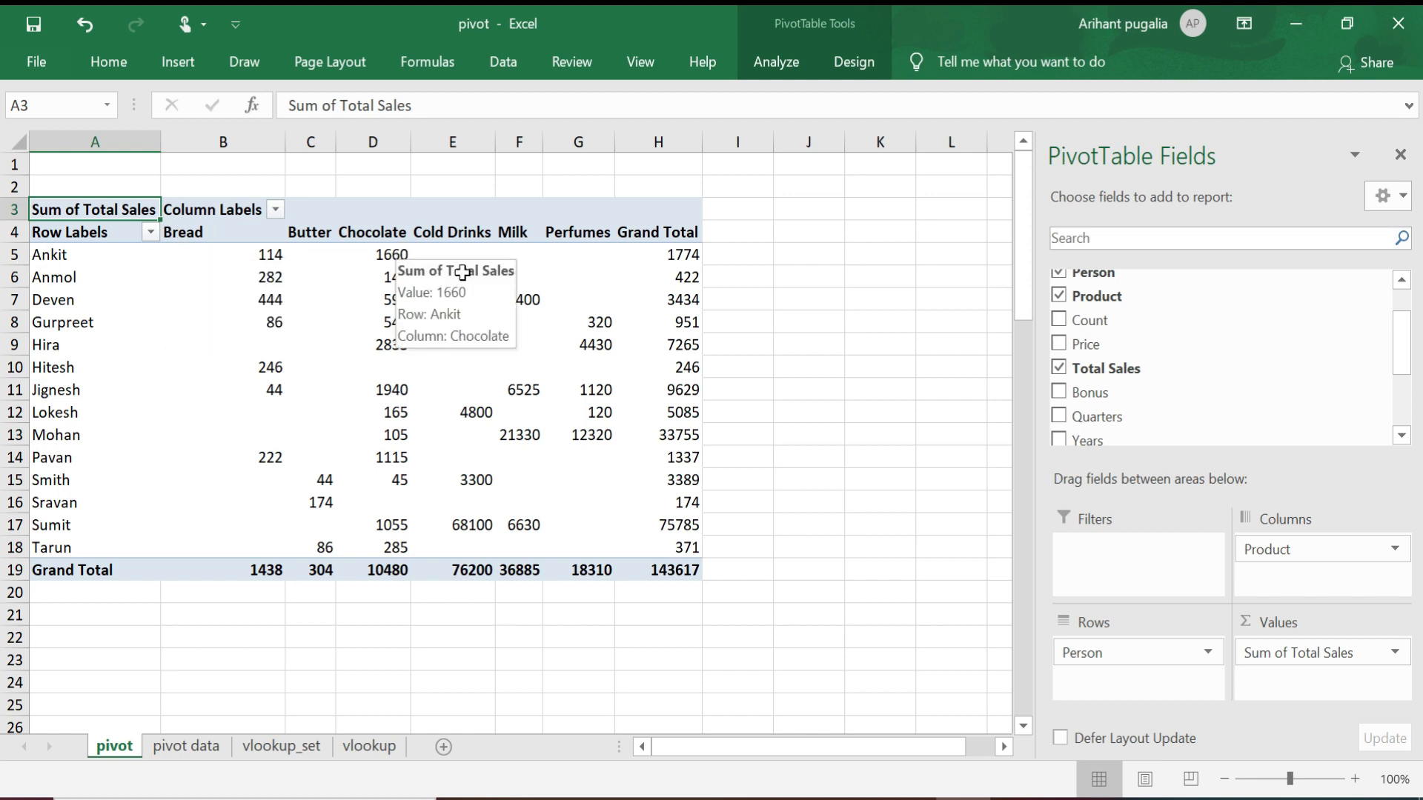
Add the Bonus field to the pivot table and place it in the report filters
scroll(1370, 385, down, 2)
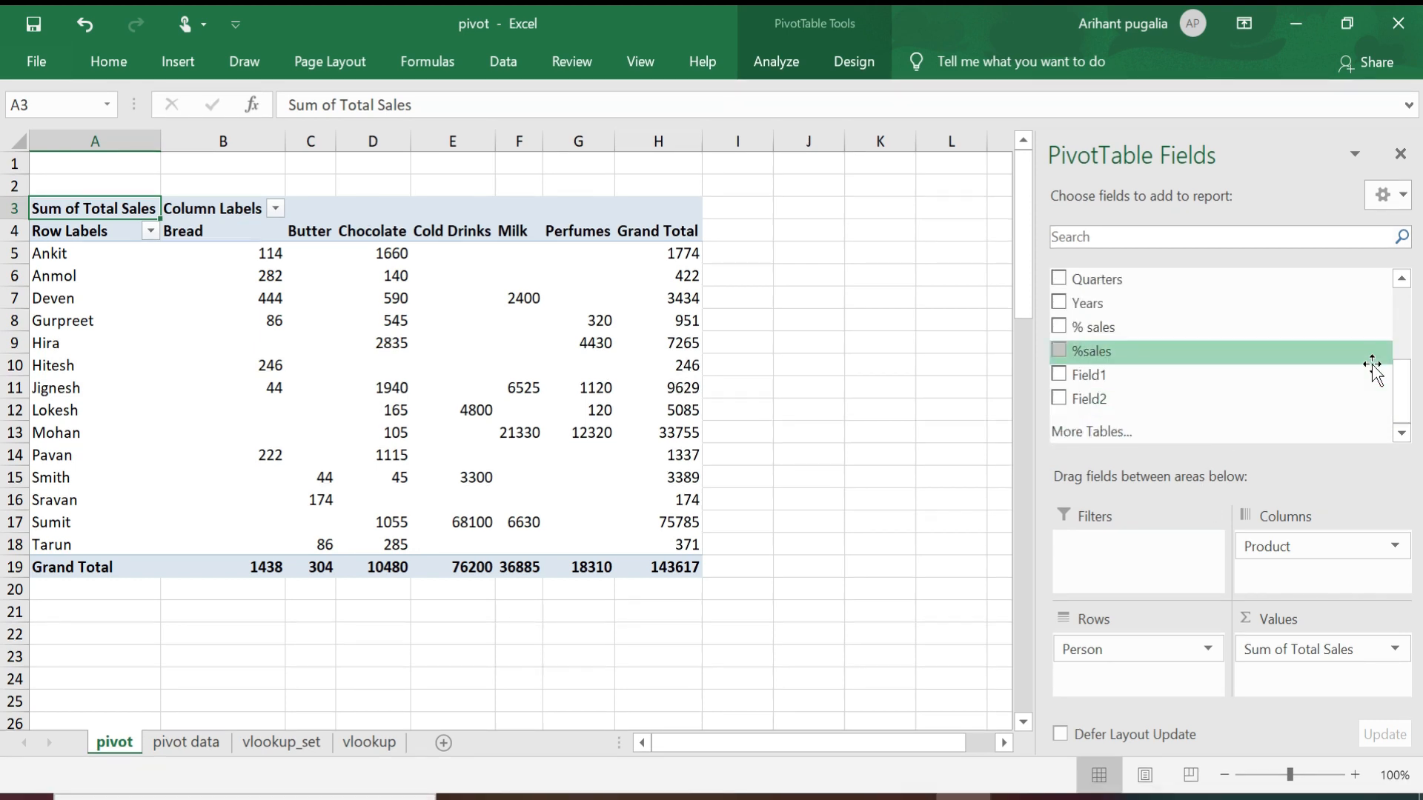
mouse_move(1401, 390)
mouse_down()
mouse_move(1399, 307)
mouse_move(1408, 407)
mouse_move(1407, 377)
mouse_up()
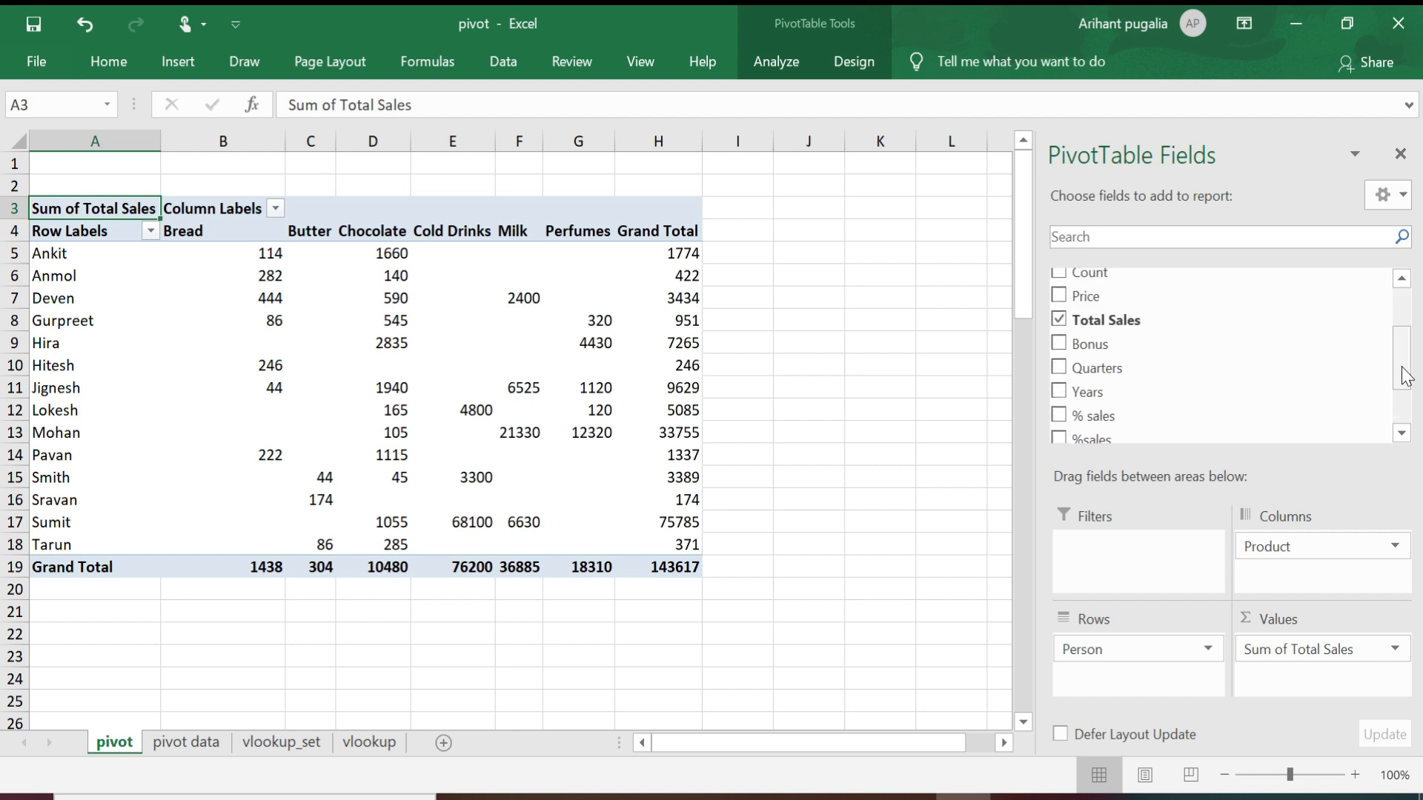
click(1060, 345)
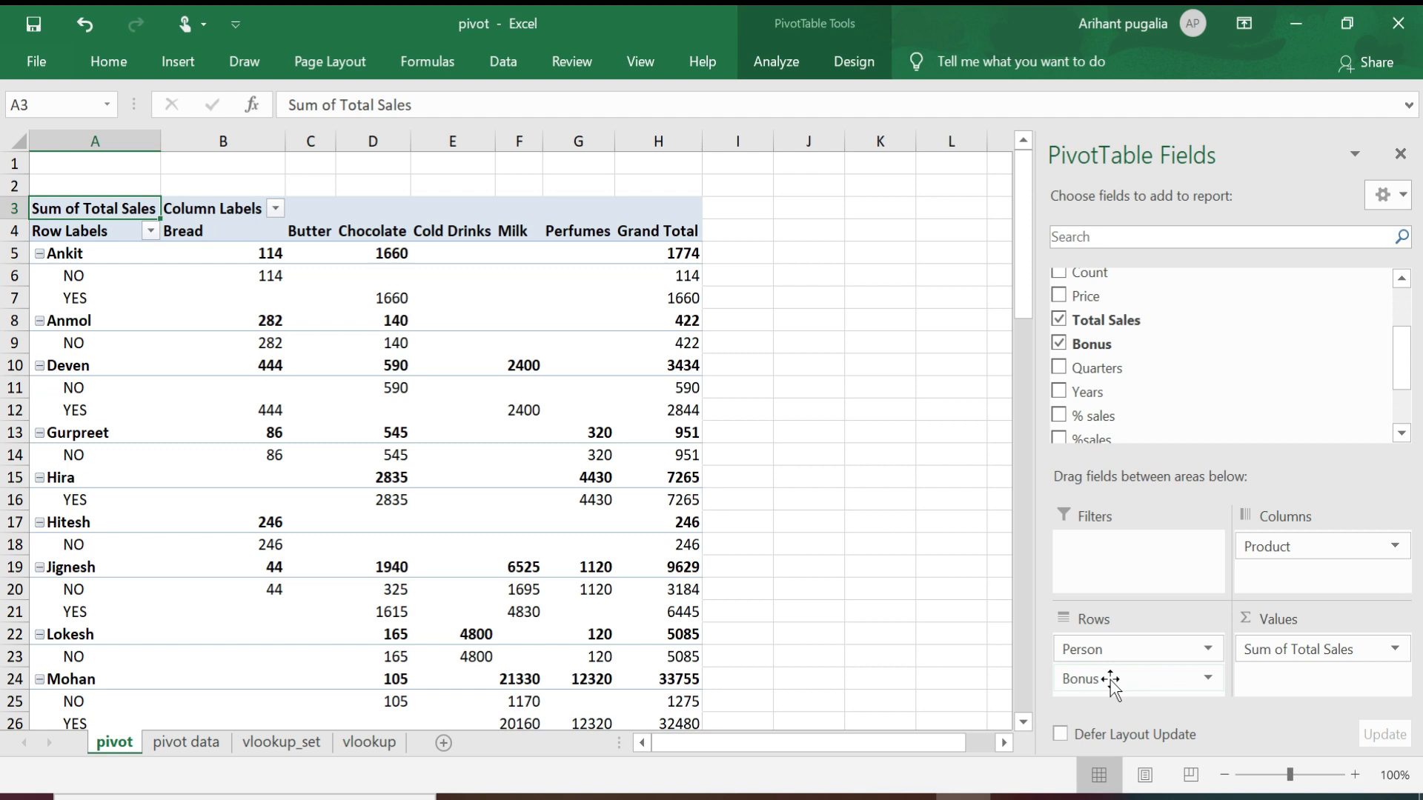
drag(1111, 680, 1114, 563)
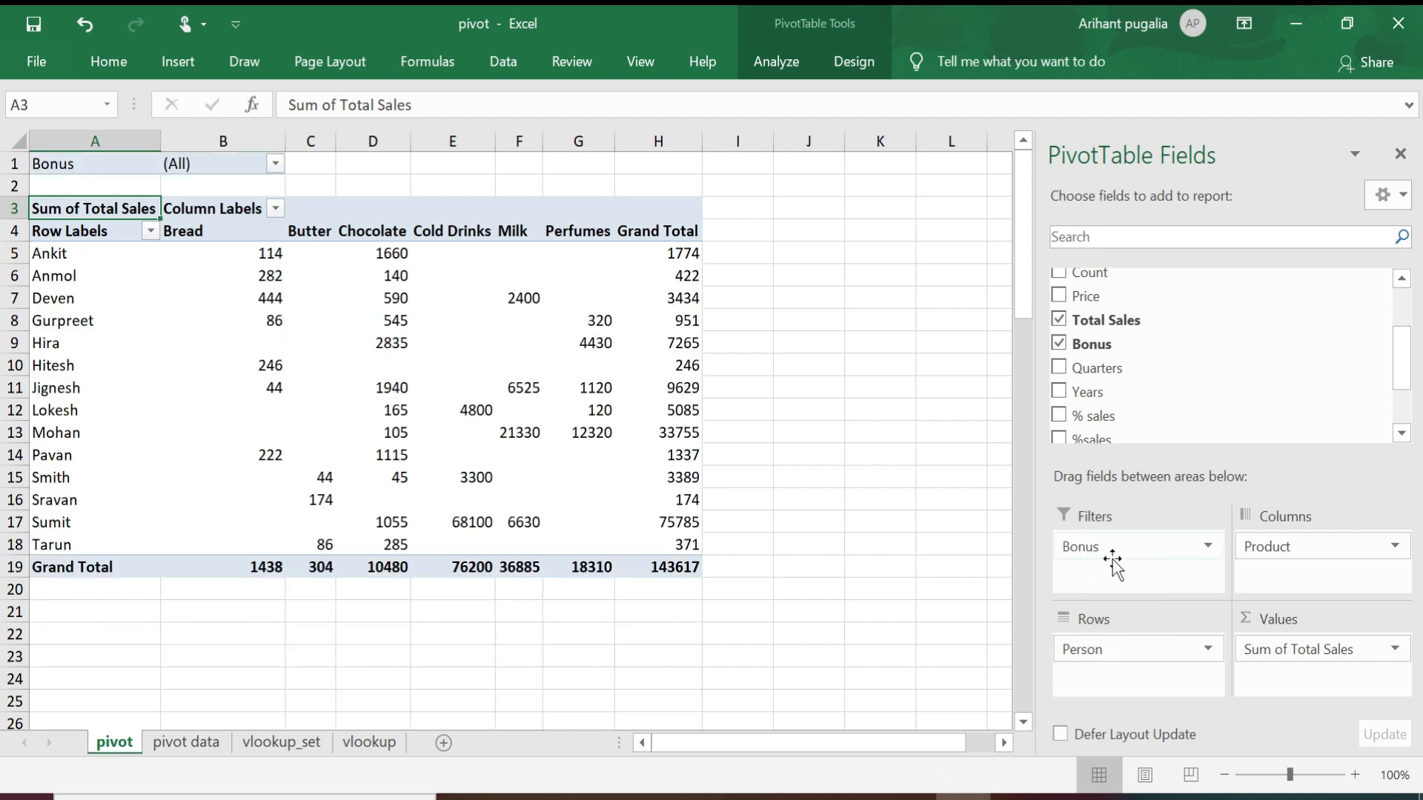
Filter the pivot table by Bonus, enabling multiple items and excluding NO so that only YES is included
click(275, 165)
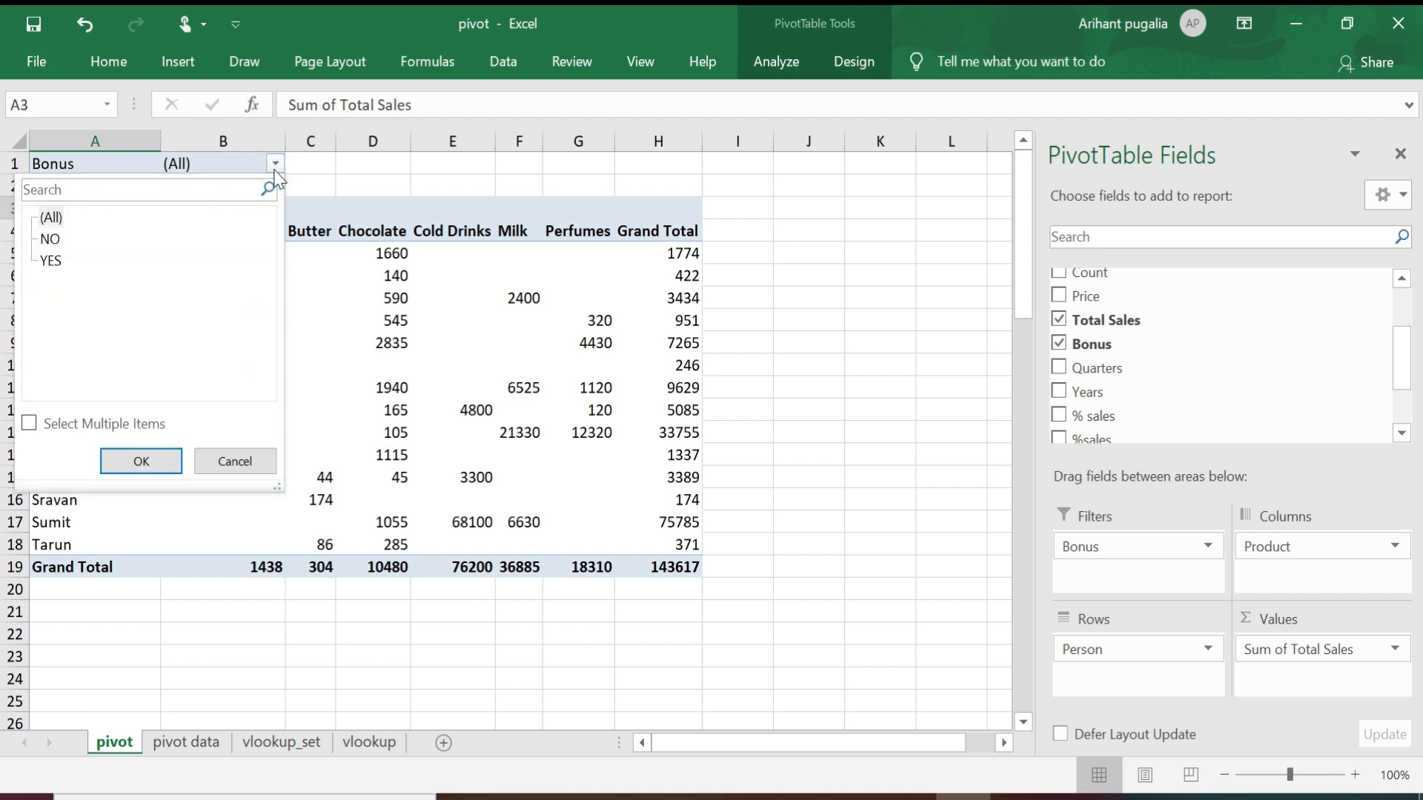
click(29, 425)
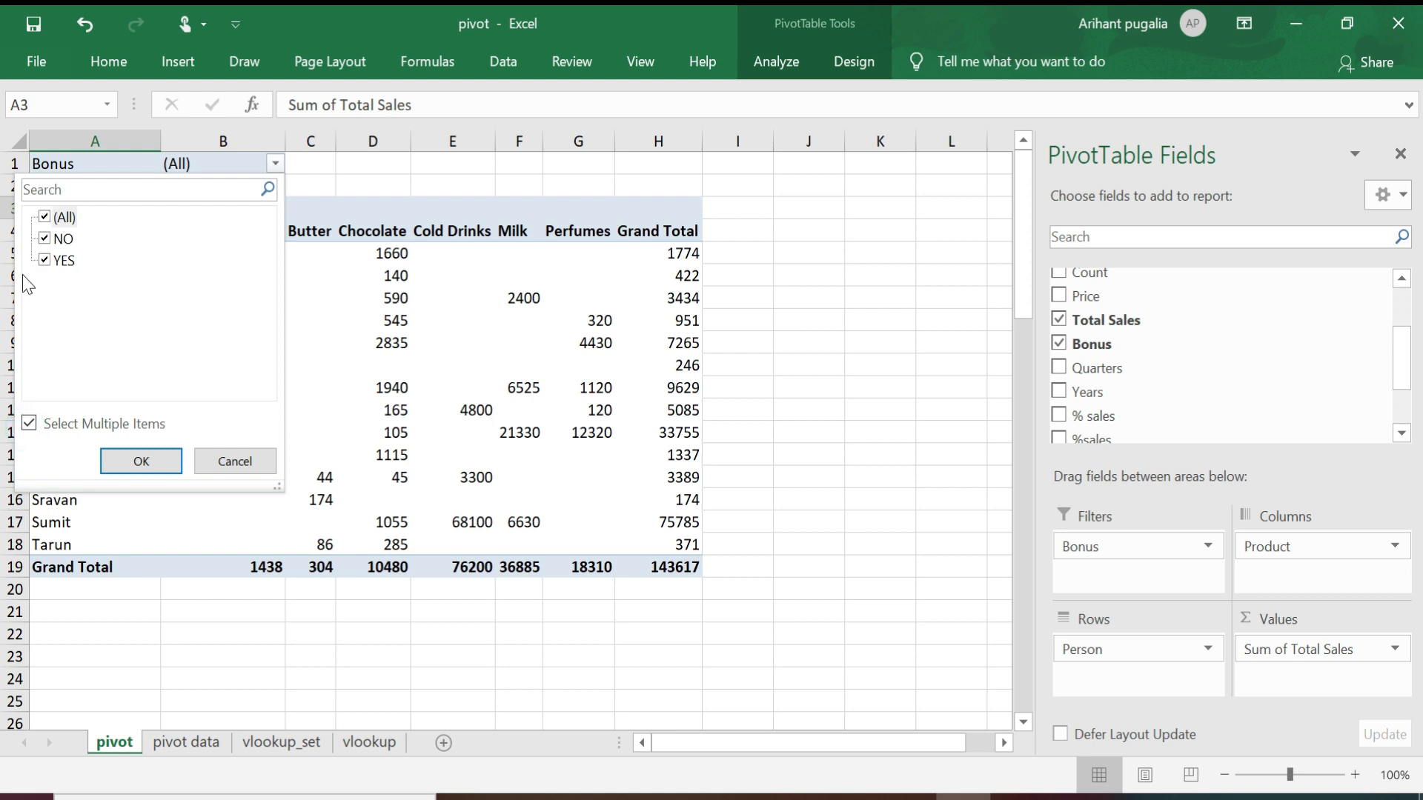
click(44, 240)
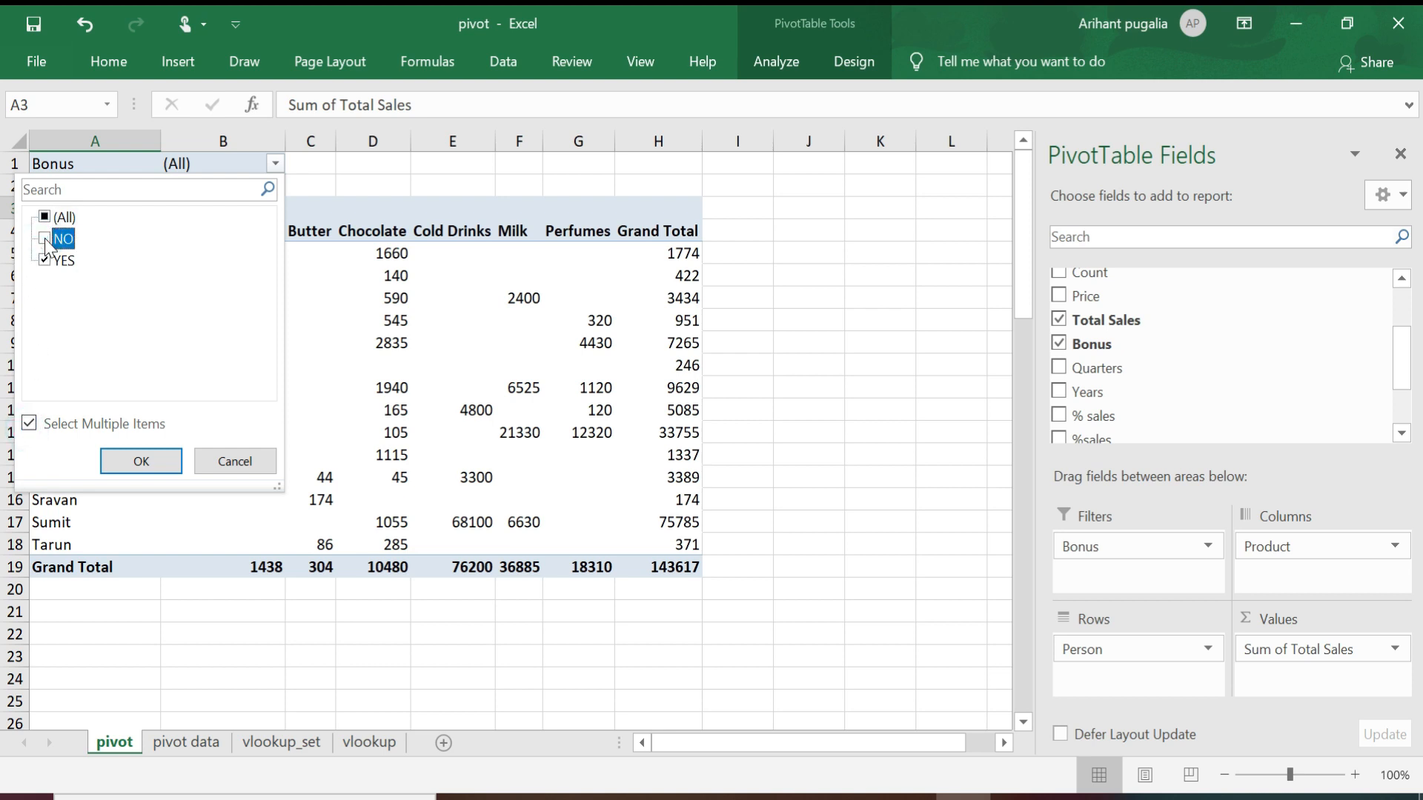
click(123, 462)
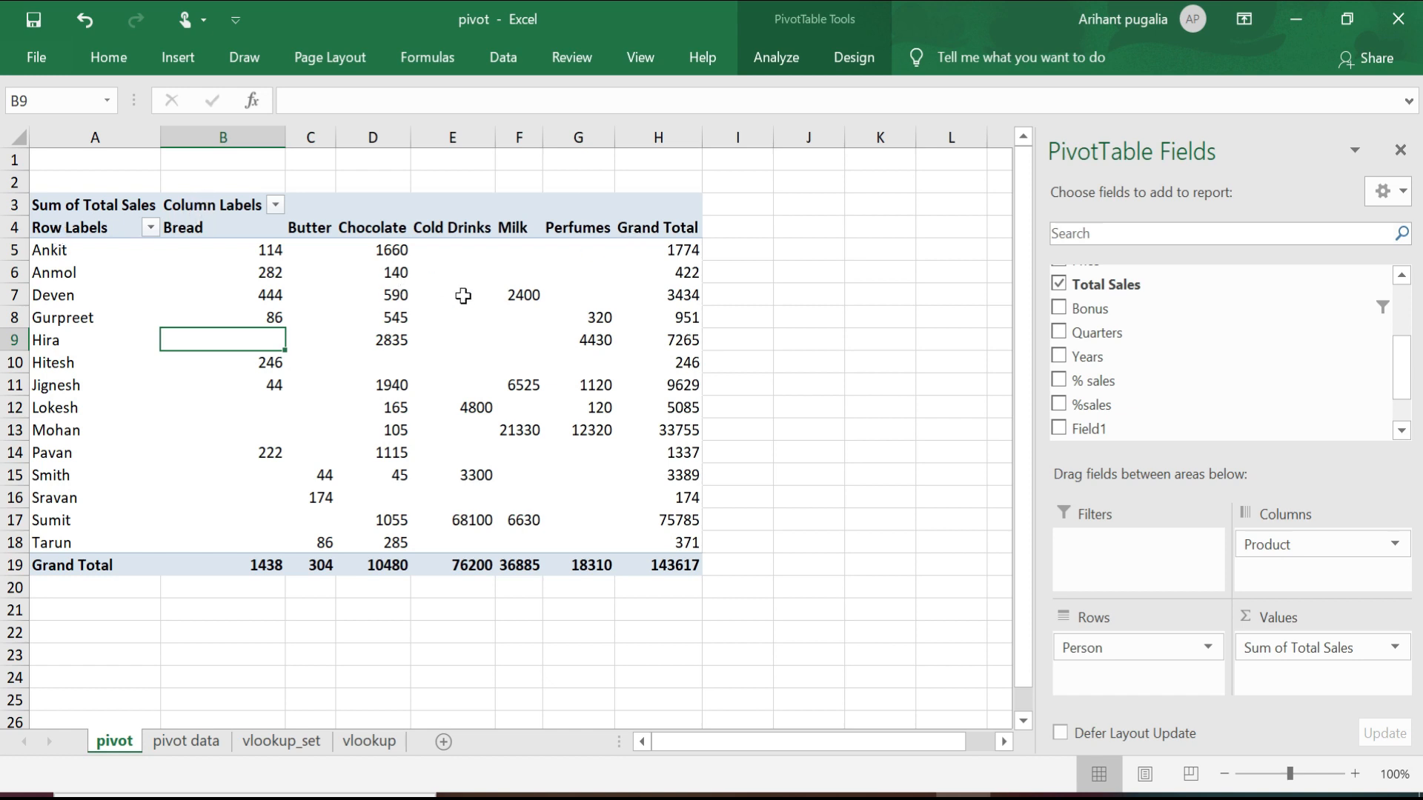
Show the pivot table report layout in Outline Form
click(384, 315)
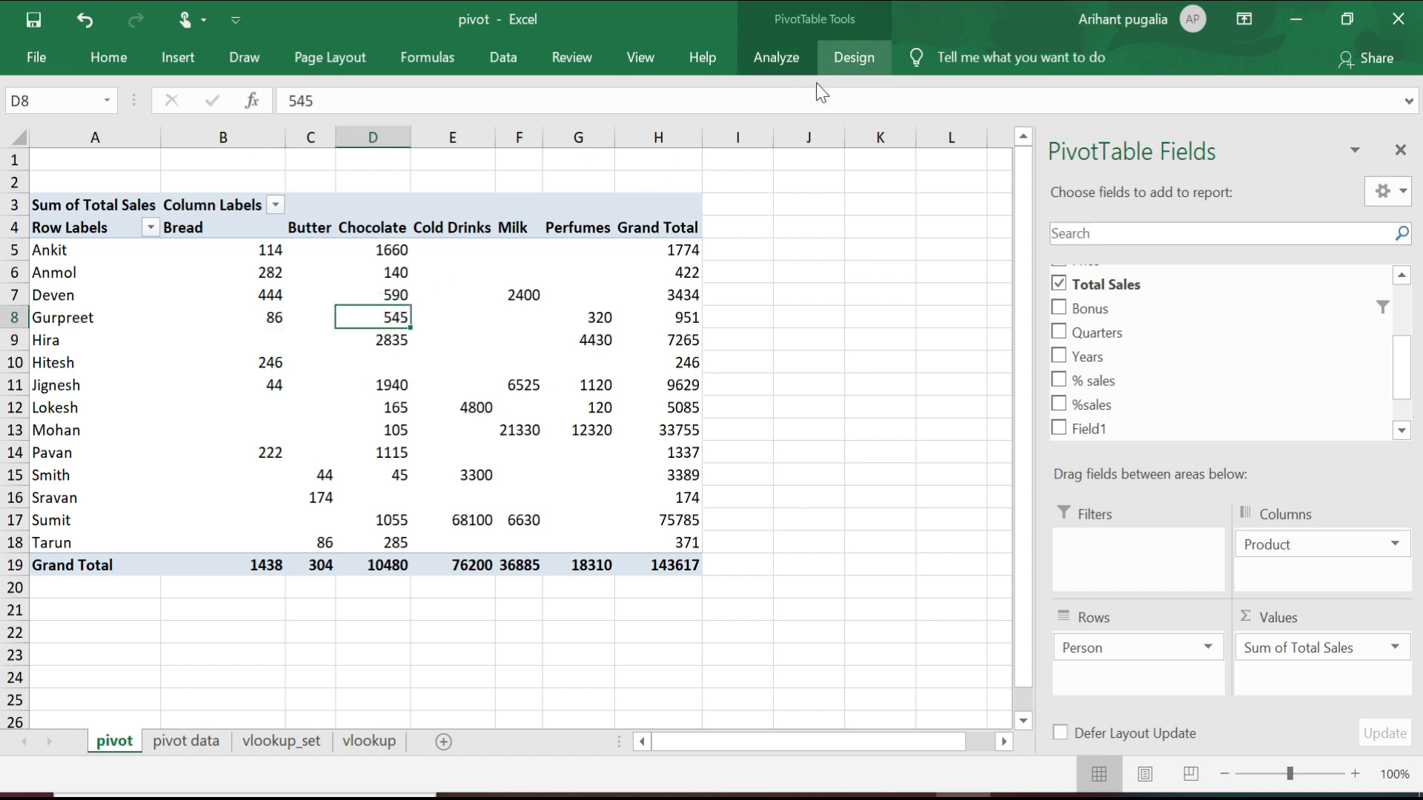
click(870, 296)
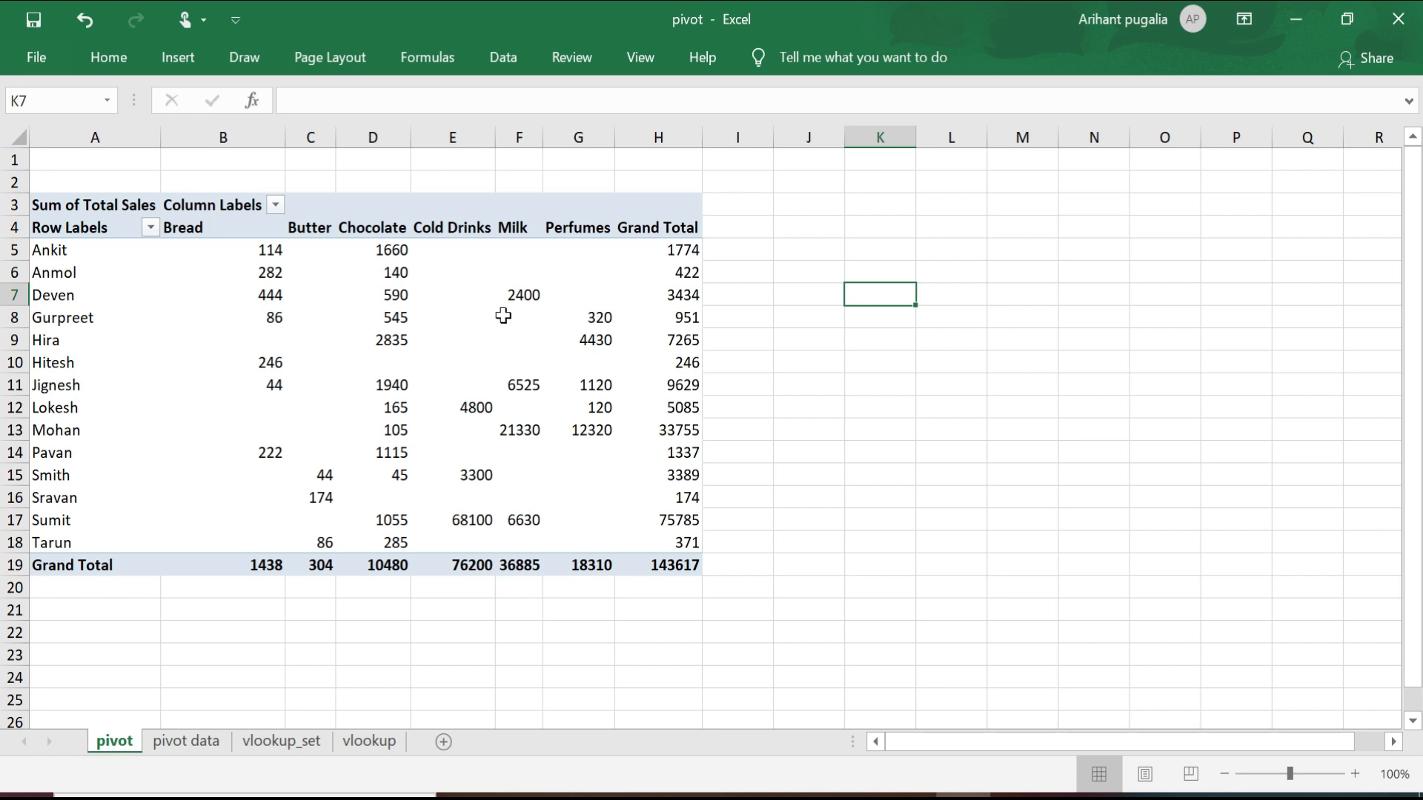
click(264, 307)
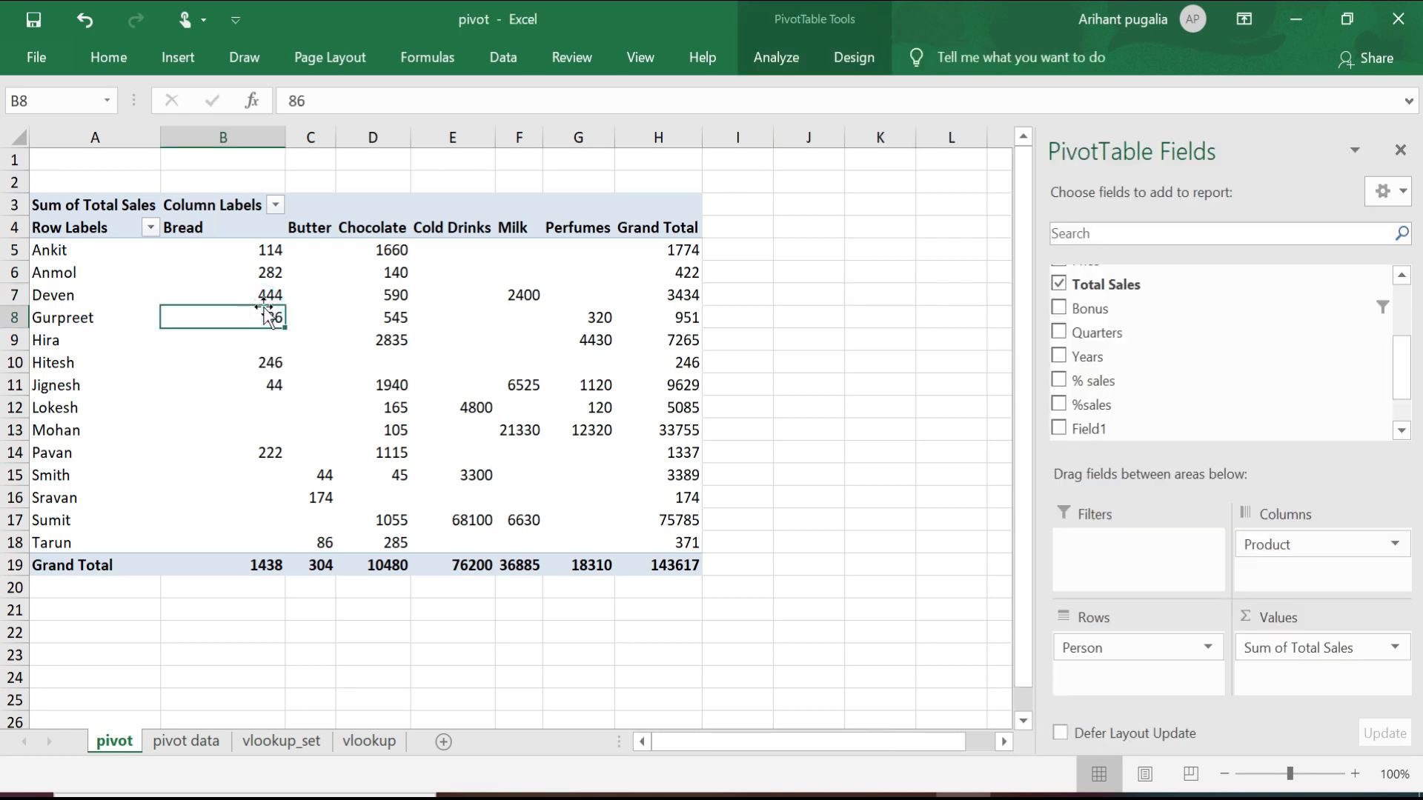
click(858, 57)
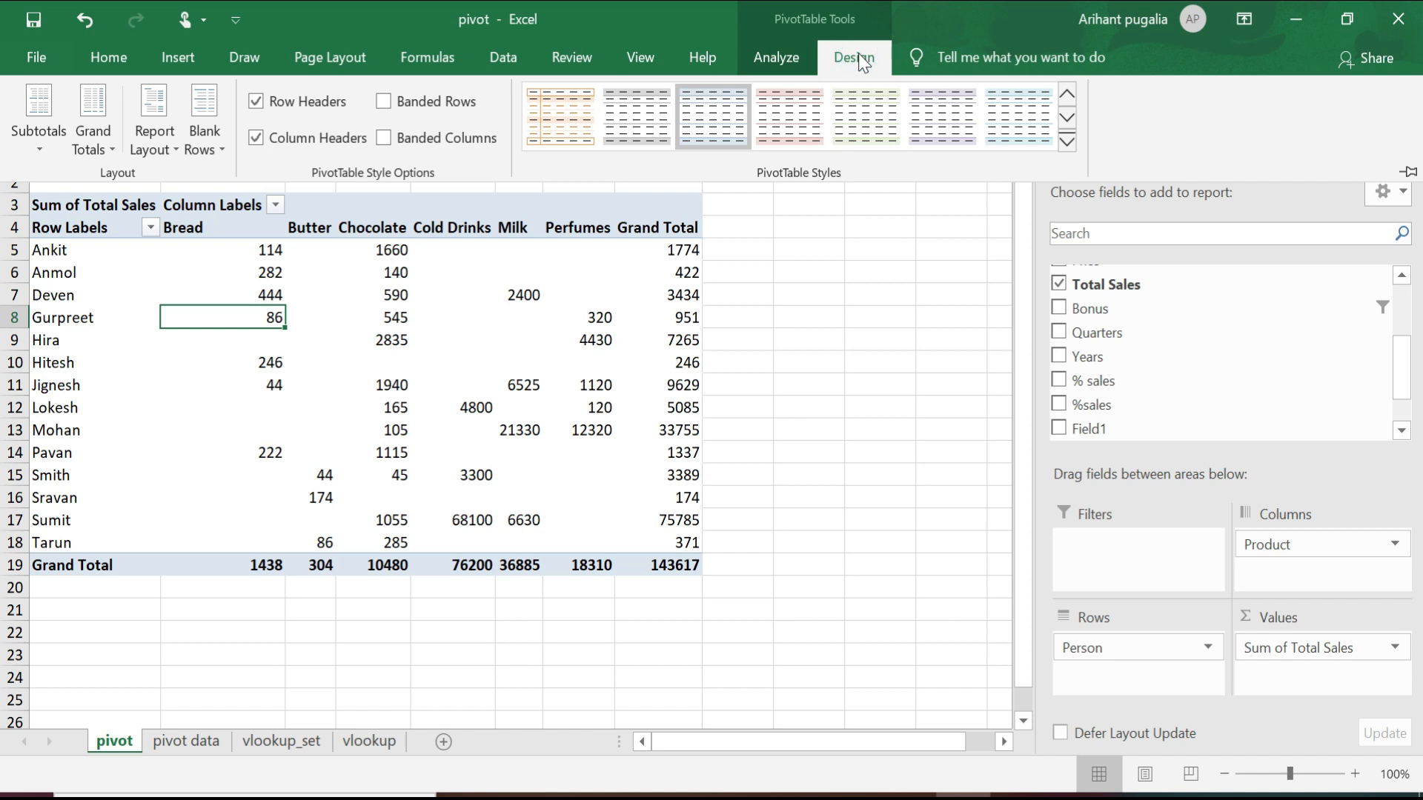
click(160, 142)
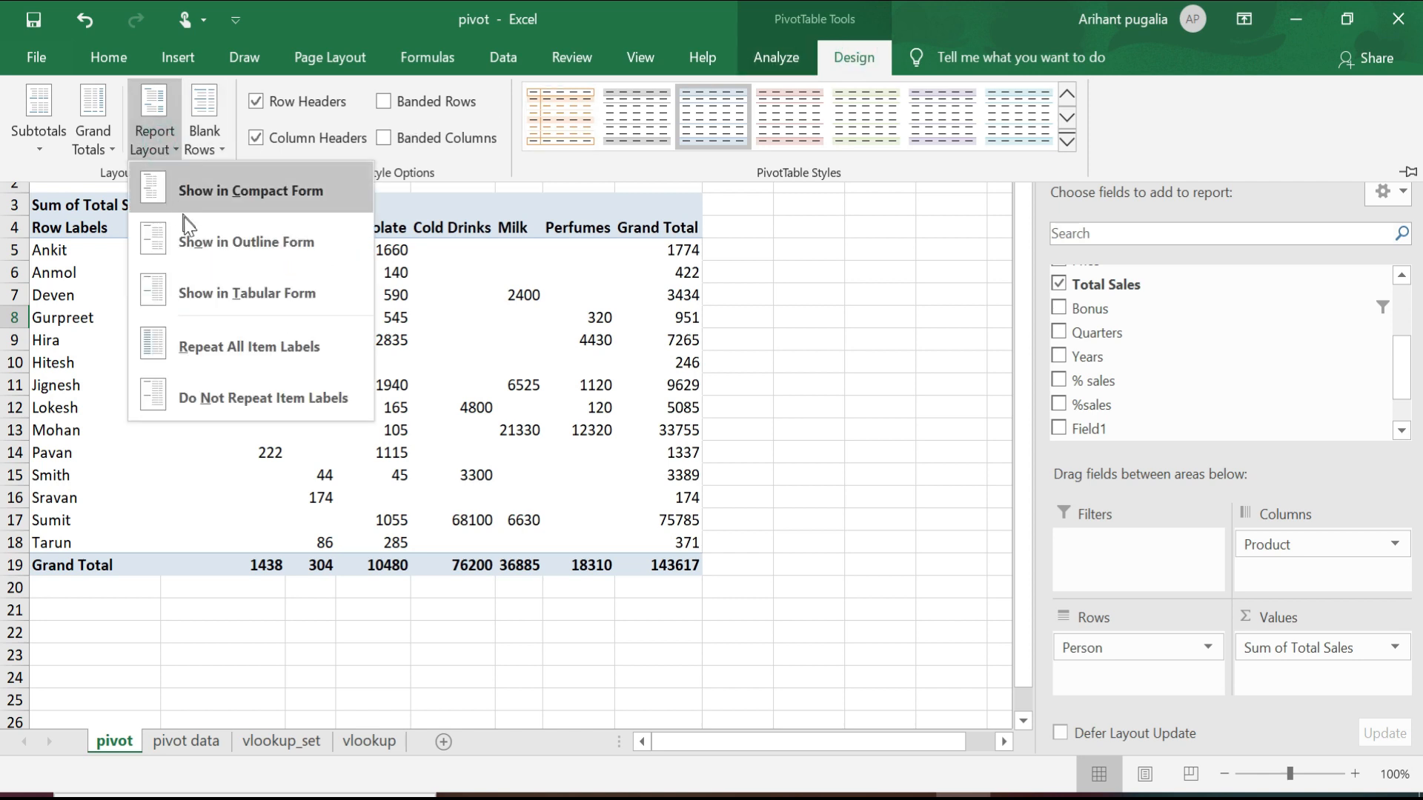
click(197, 242)
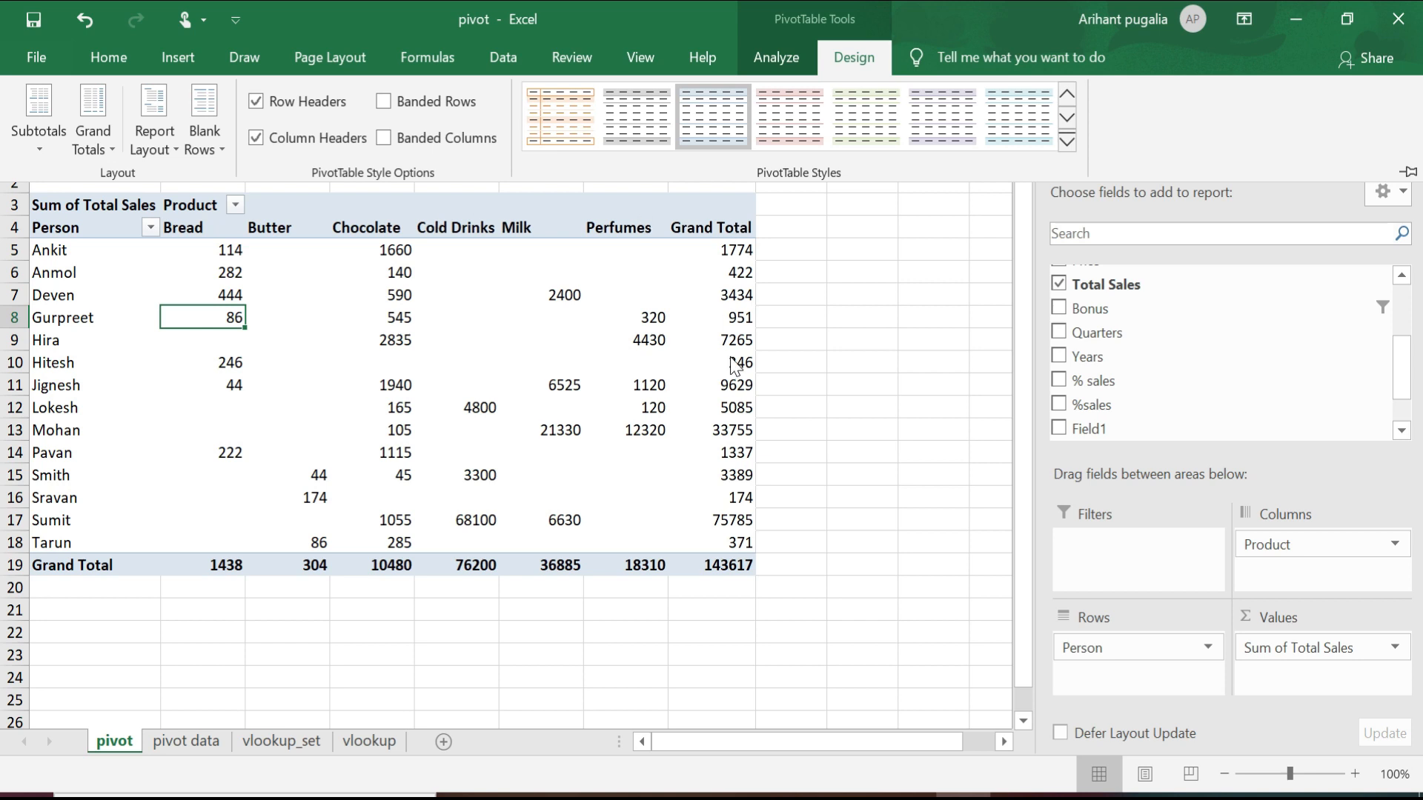
Turn the pivot table's grand totals off for rows and columns, and switch them on for rows only
click(90, 140)
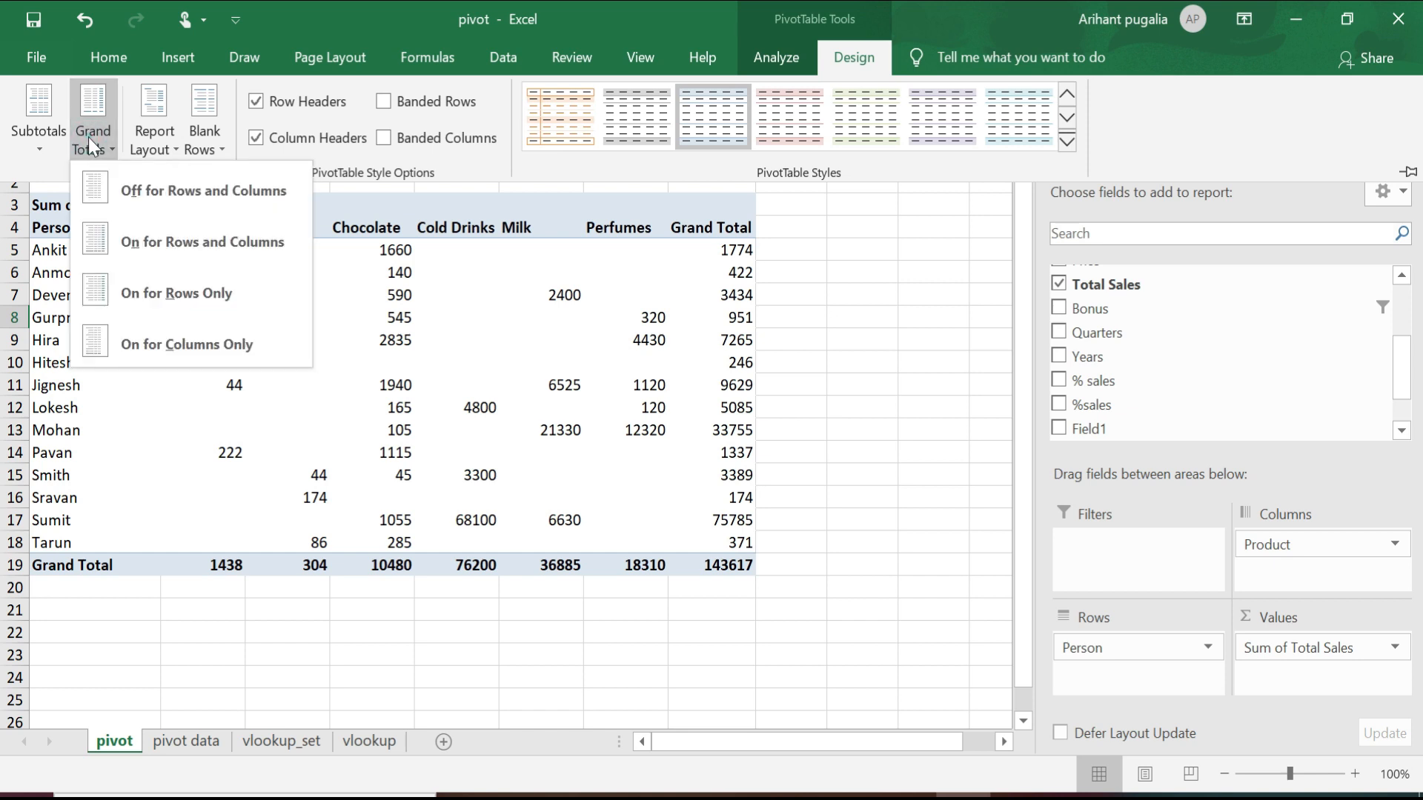
click(139, 185)
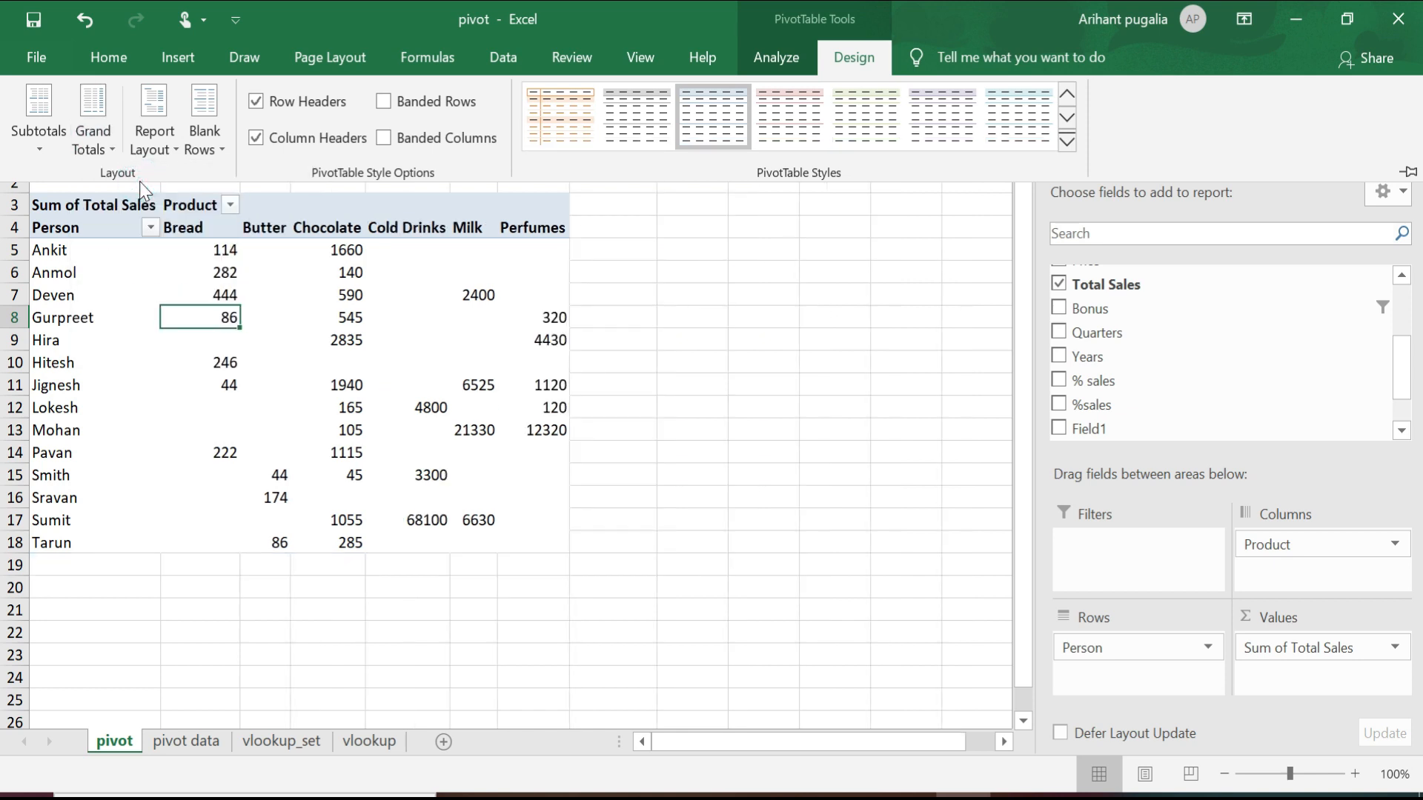
click(91, 148)
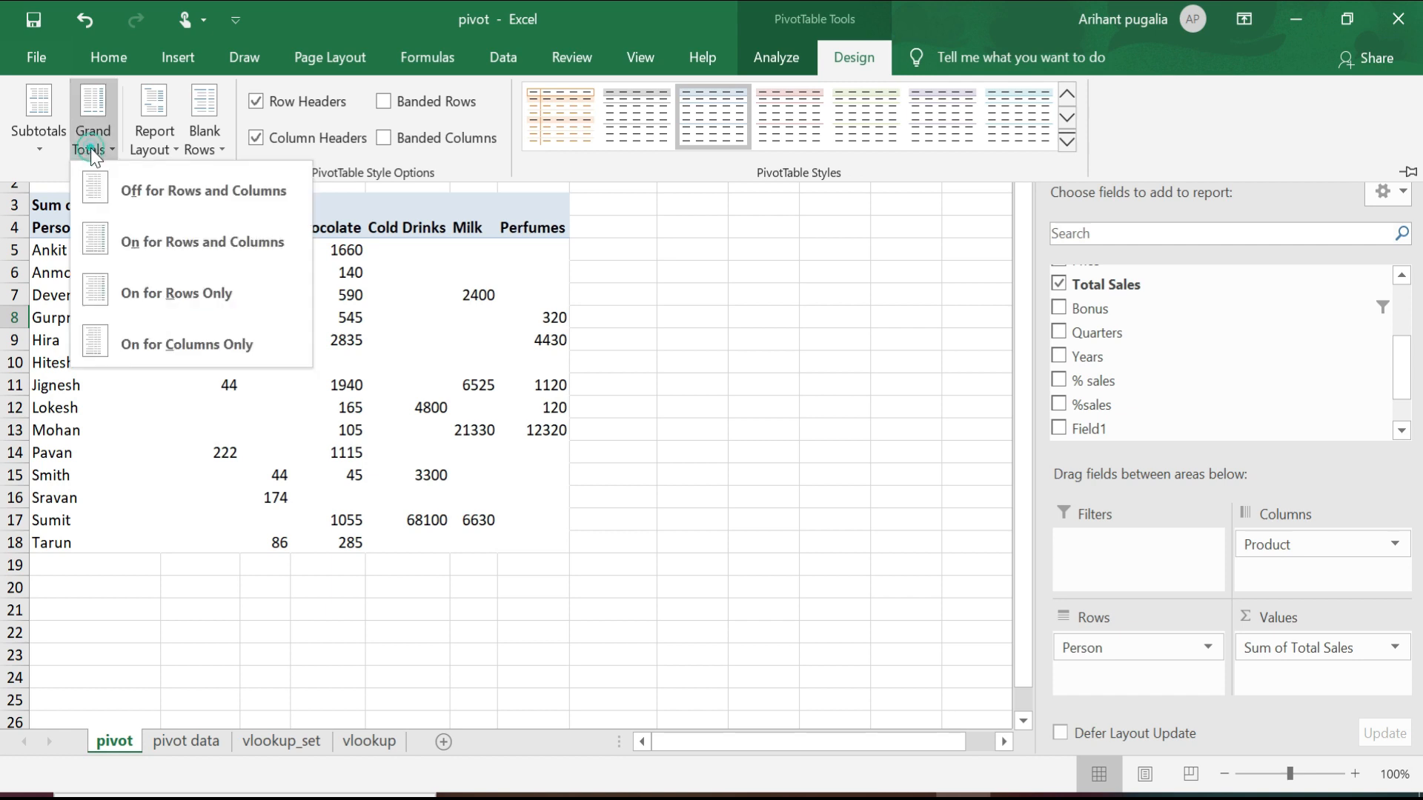
click(131, 289)
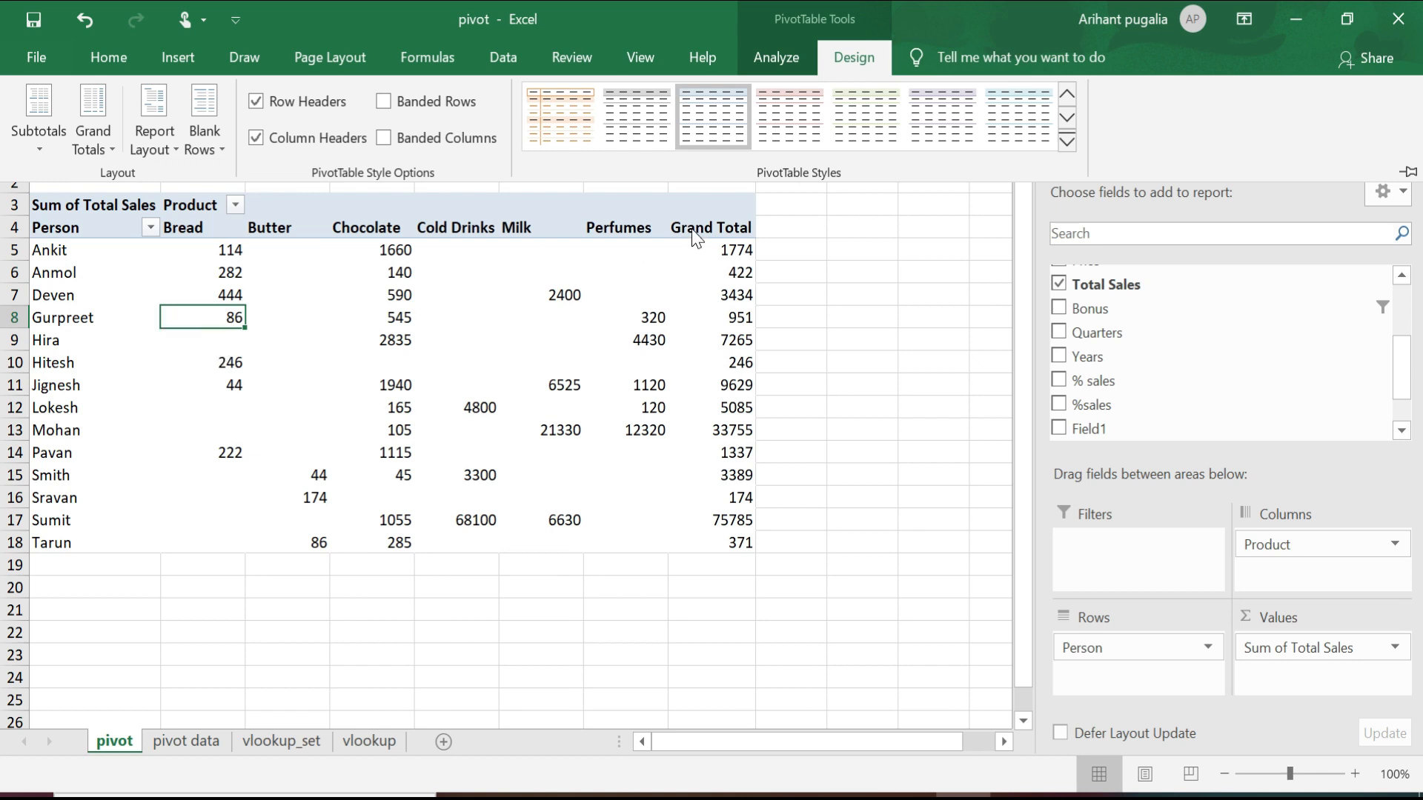
Turn the pivot table's grand totals on for columns only
click(89, 152)
click(149, 344)
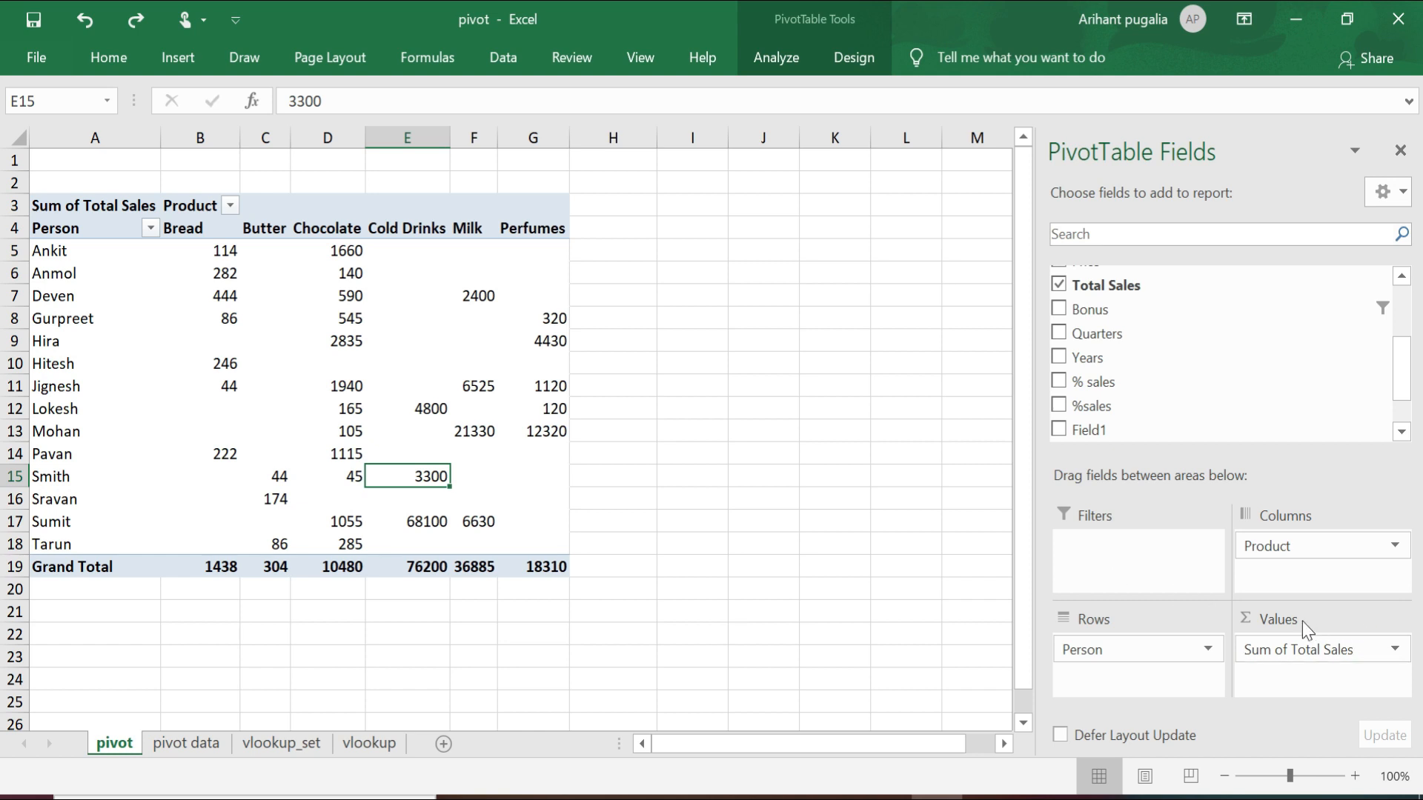
Summarize the Total Sales value field by Count
click(1397, 650)
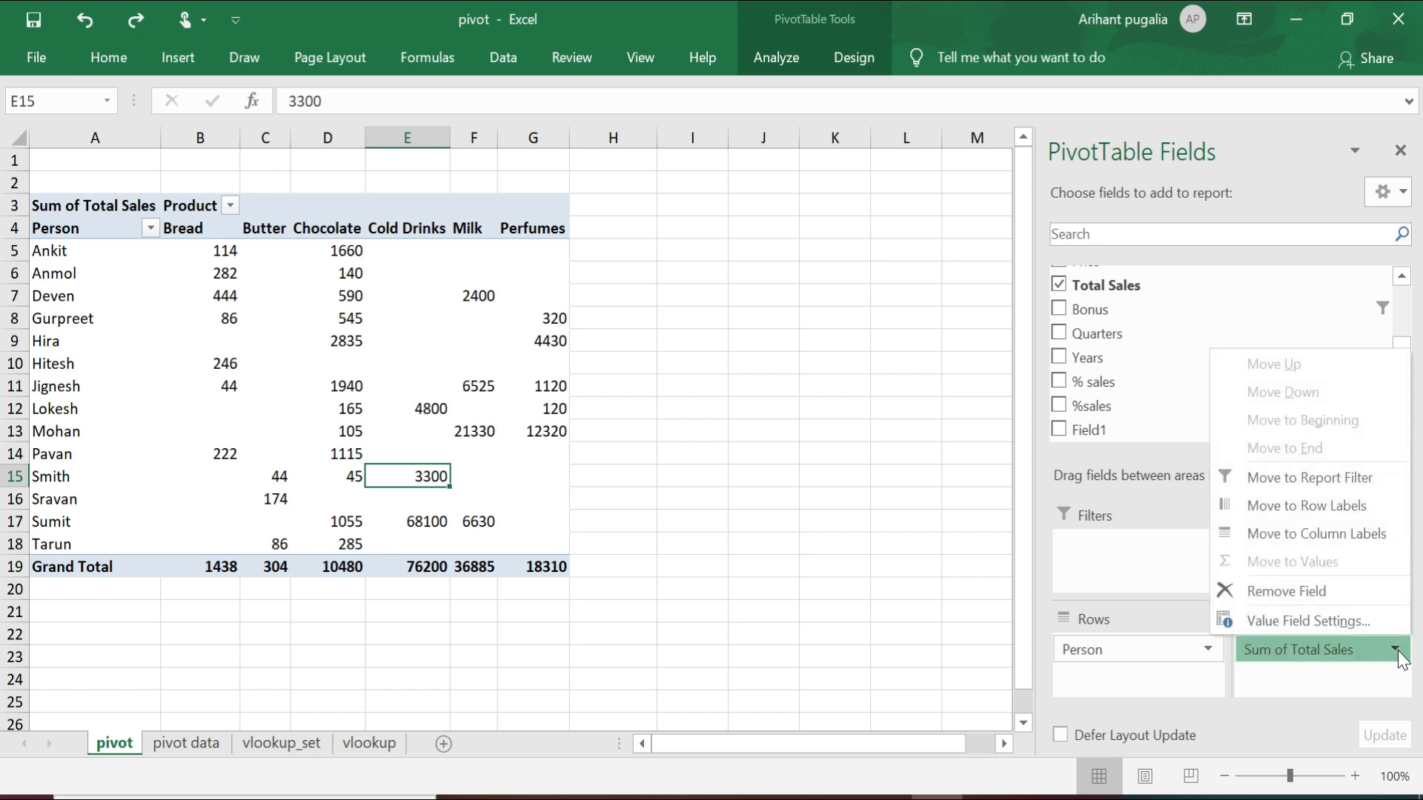
click(1319, 619)
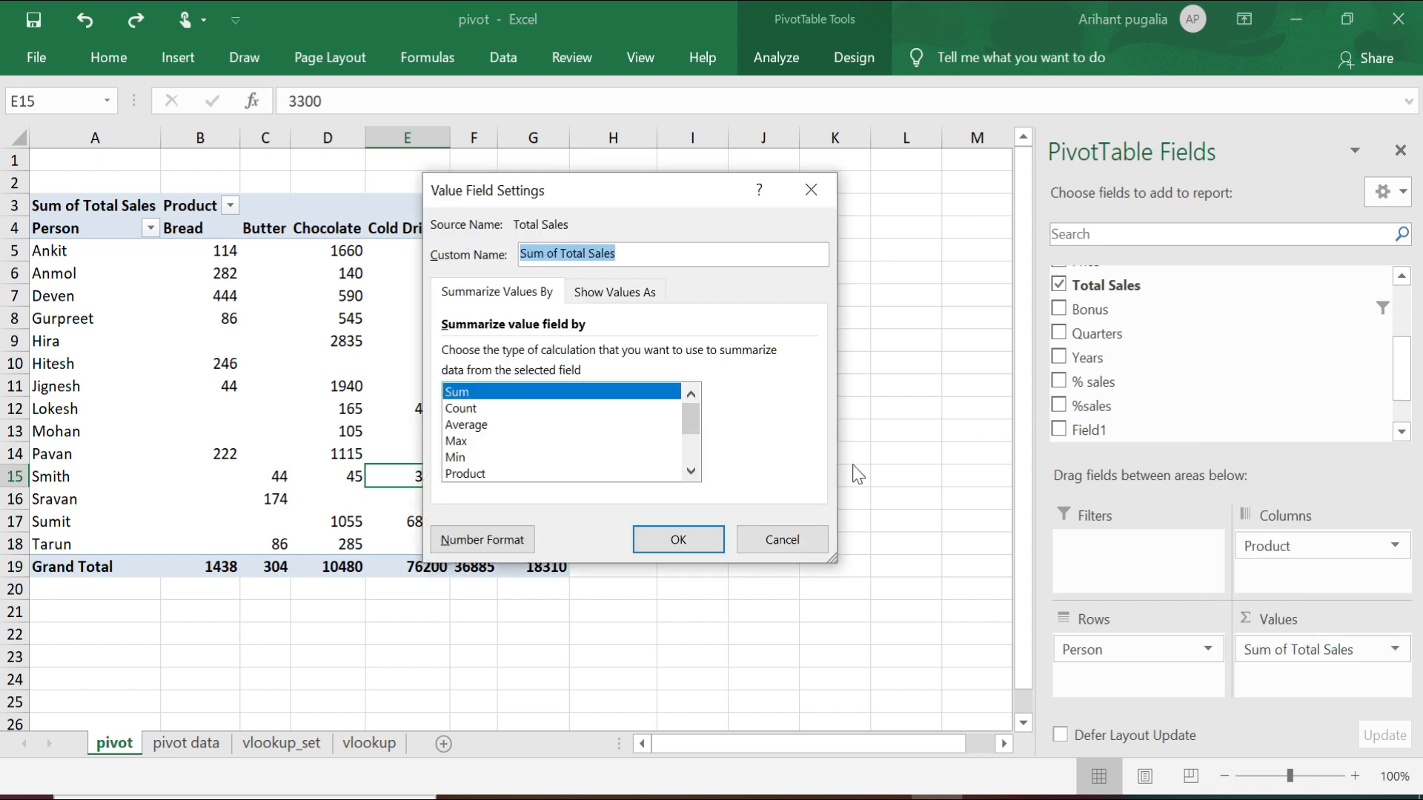
click(495, 409)
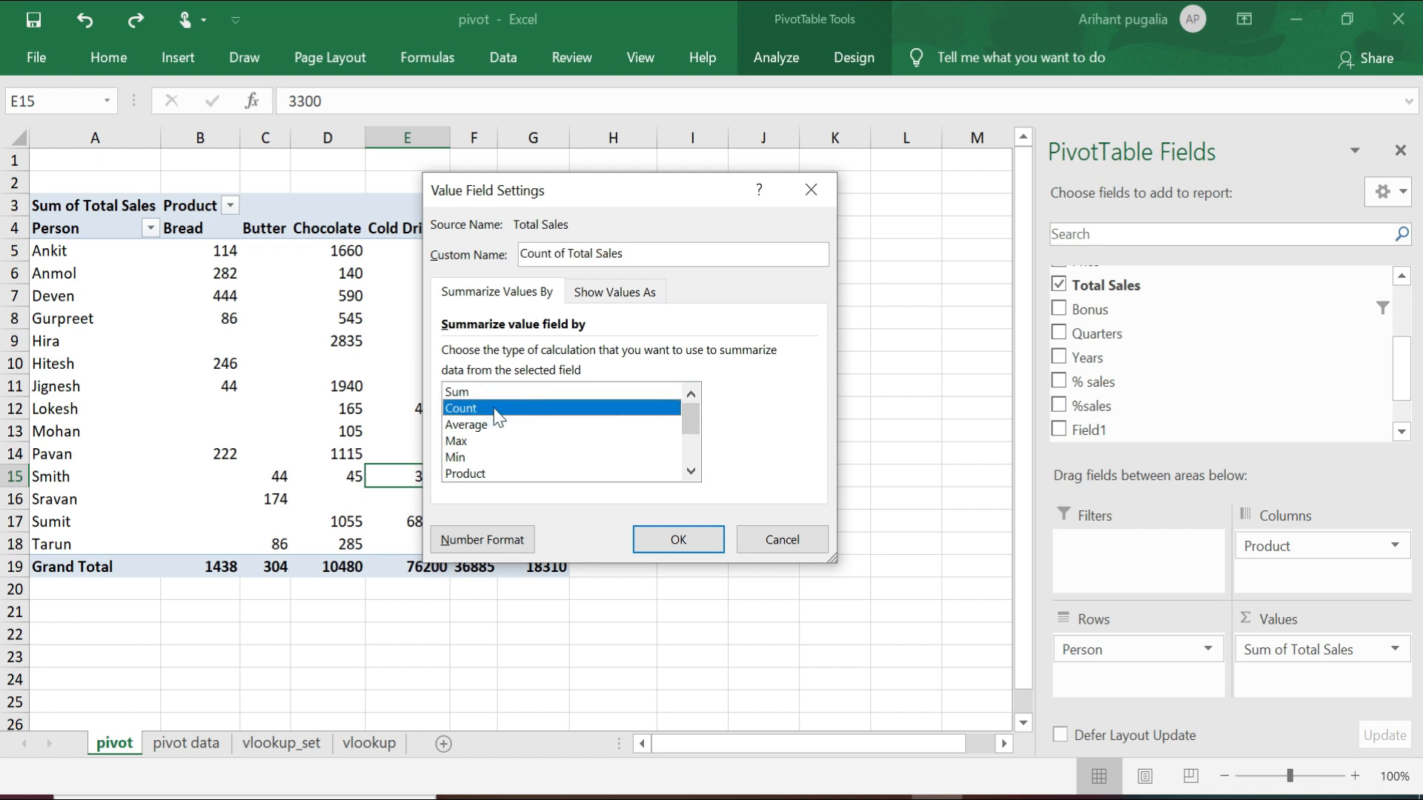
click(666, 543)
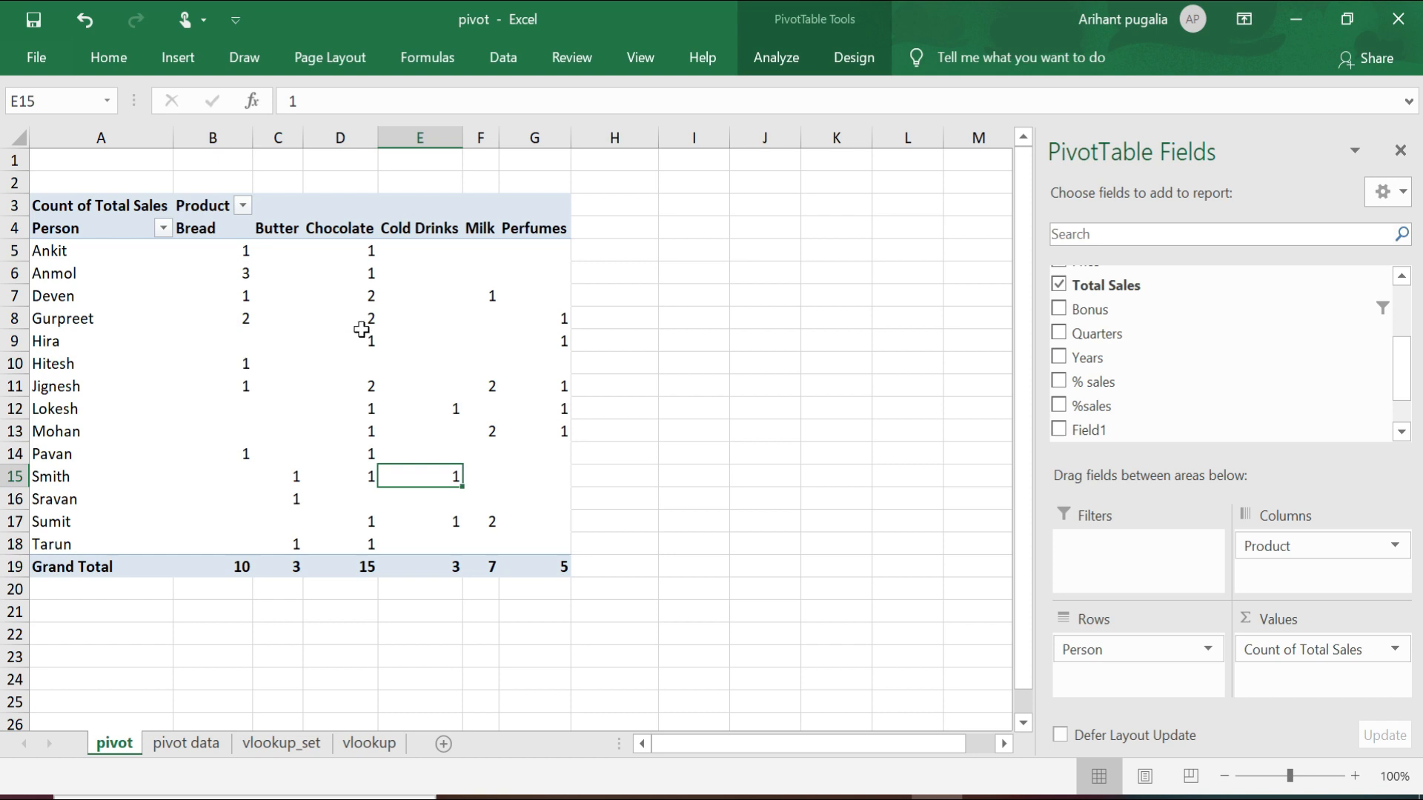
Set the Total Sales value field back to being summarized by Sum
mouse_move(370, 320)
click(1394, 650)
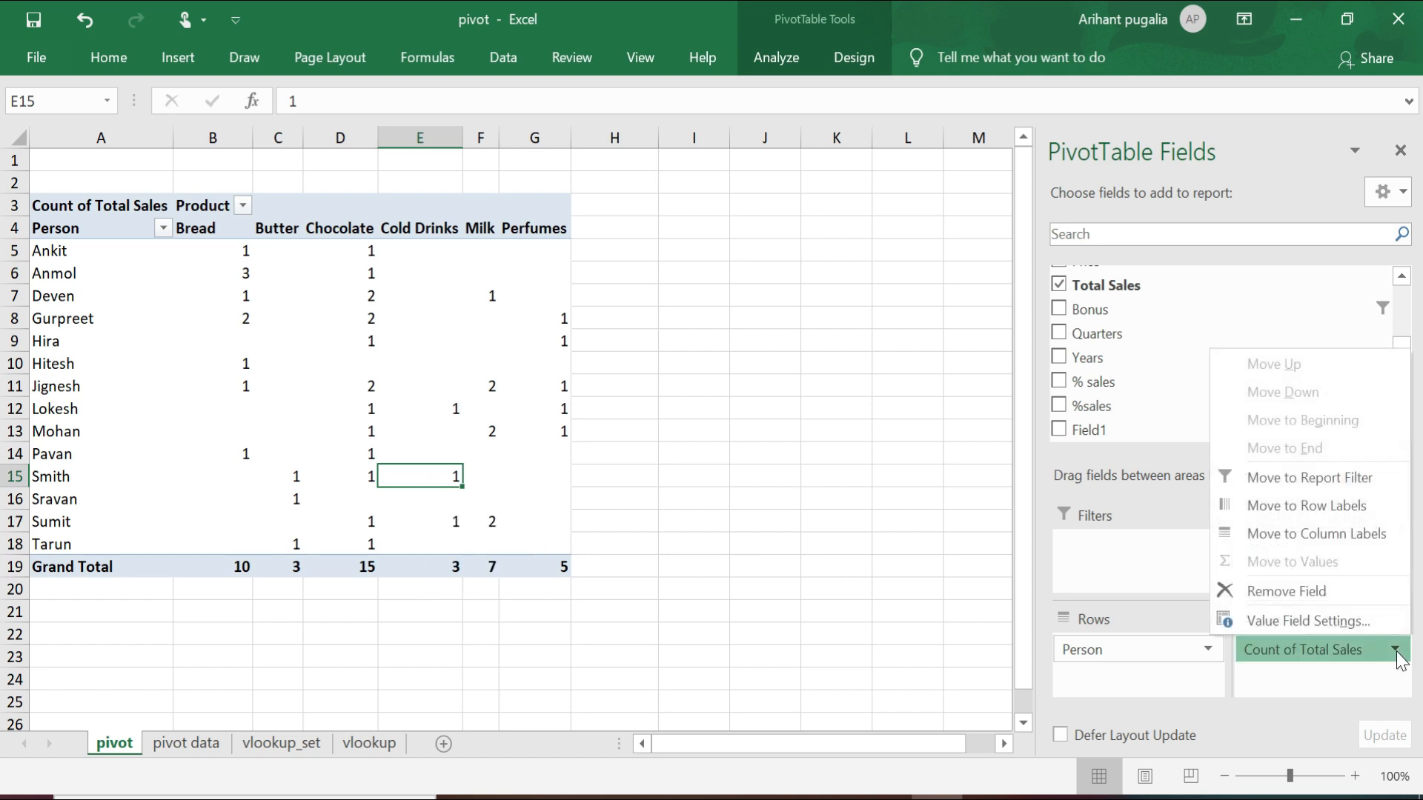
click(1305, 620)
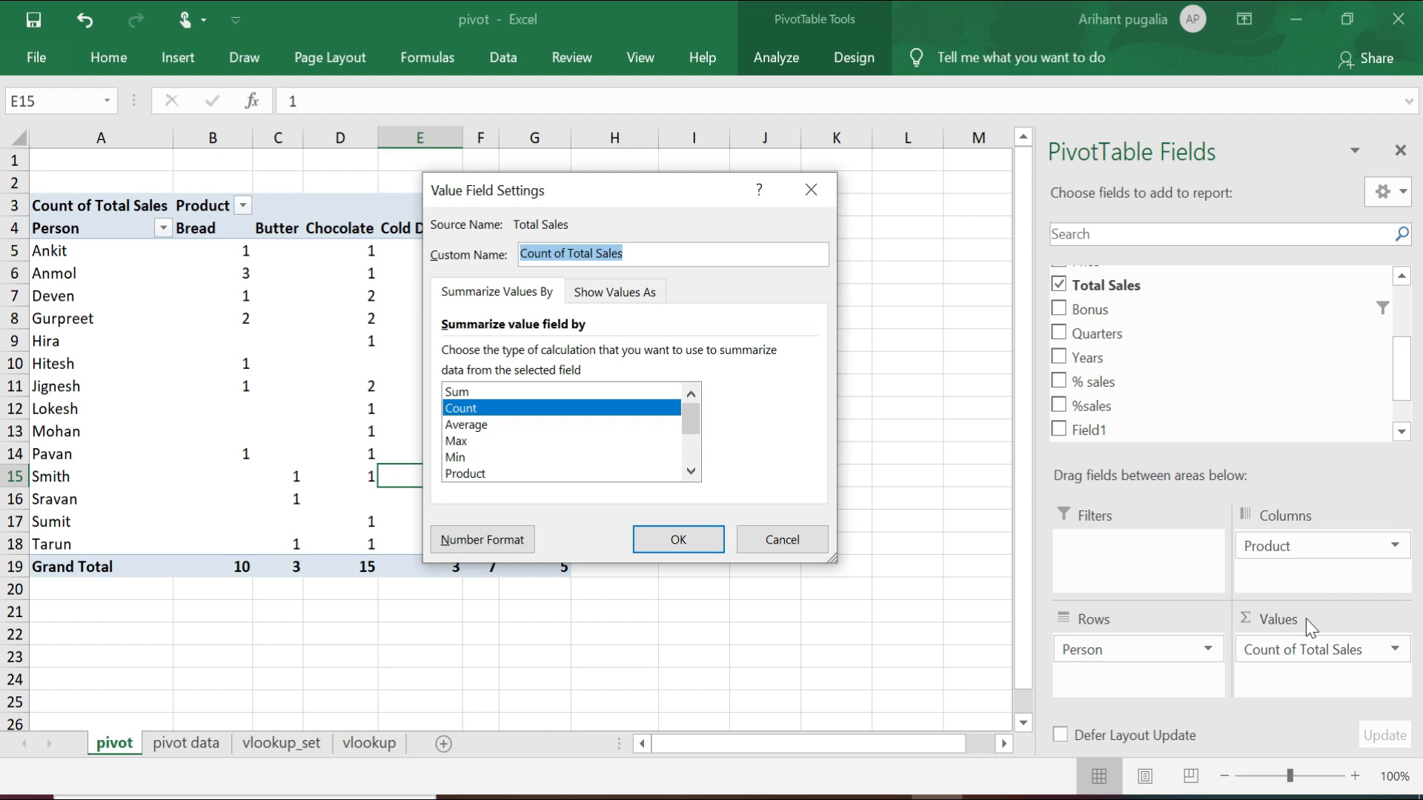
click(594, 391)
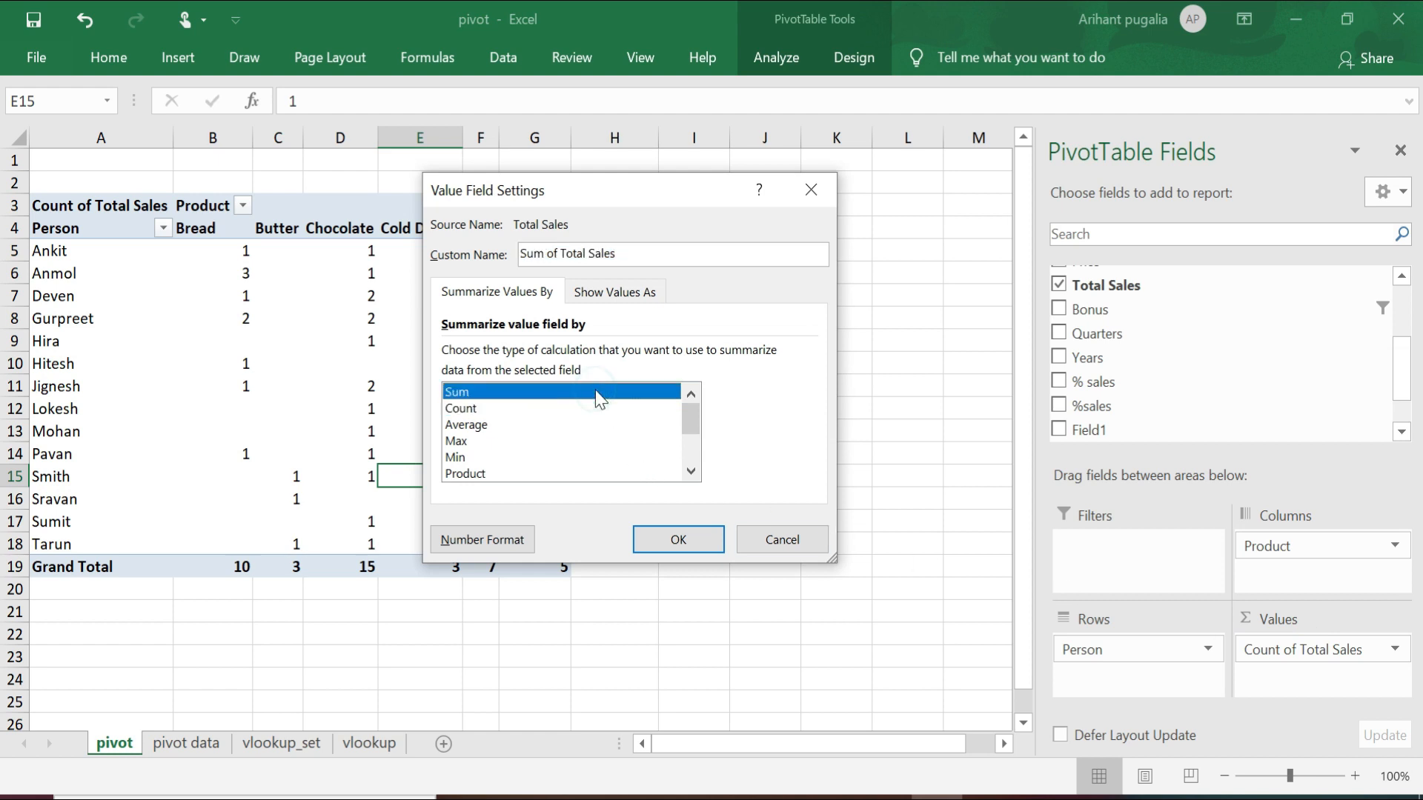
click(647, 532)
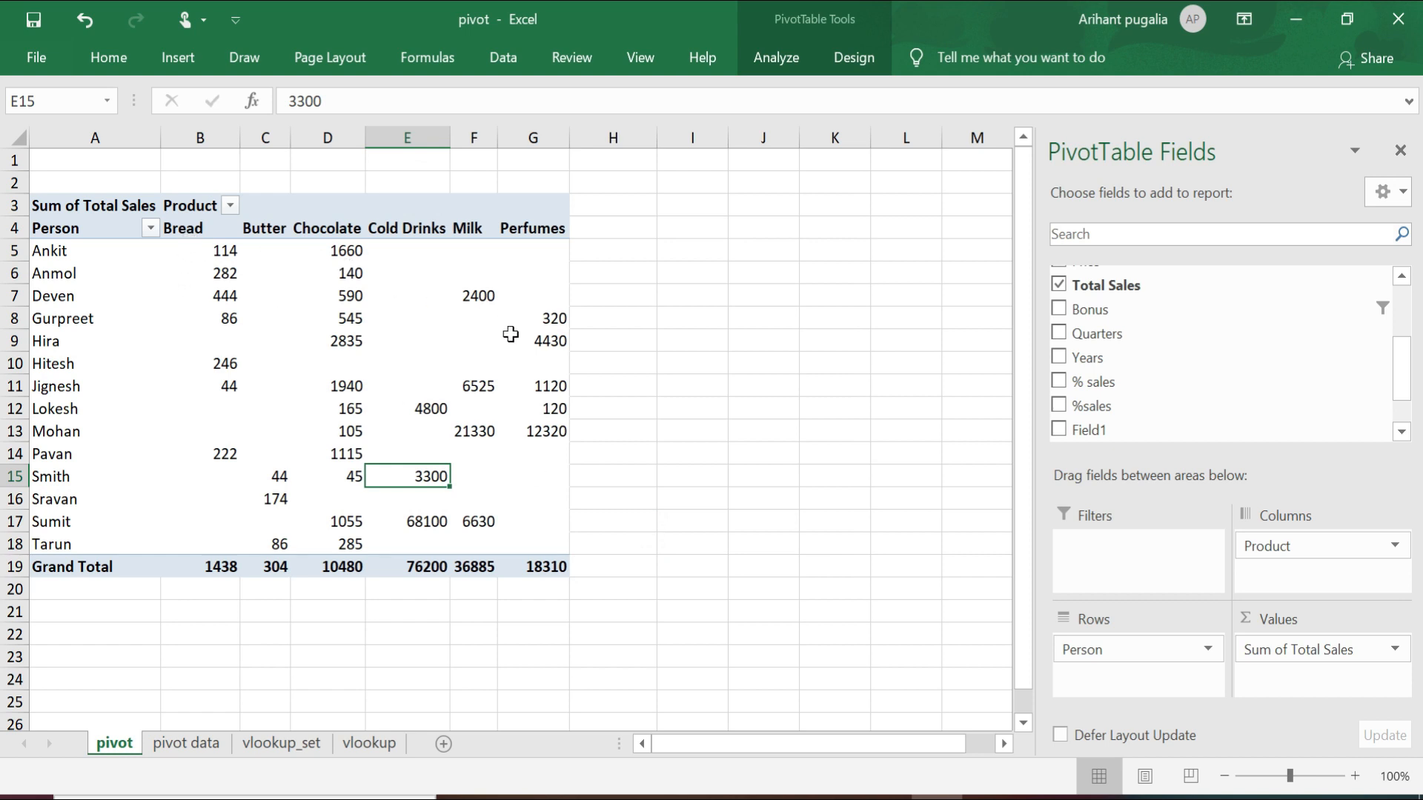
Format the pivot table's Total Sales values as Currency with 2 decimal places and the ₹ symbol
click(1382, 646)
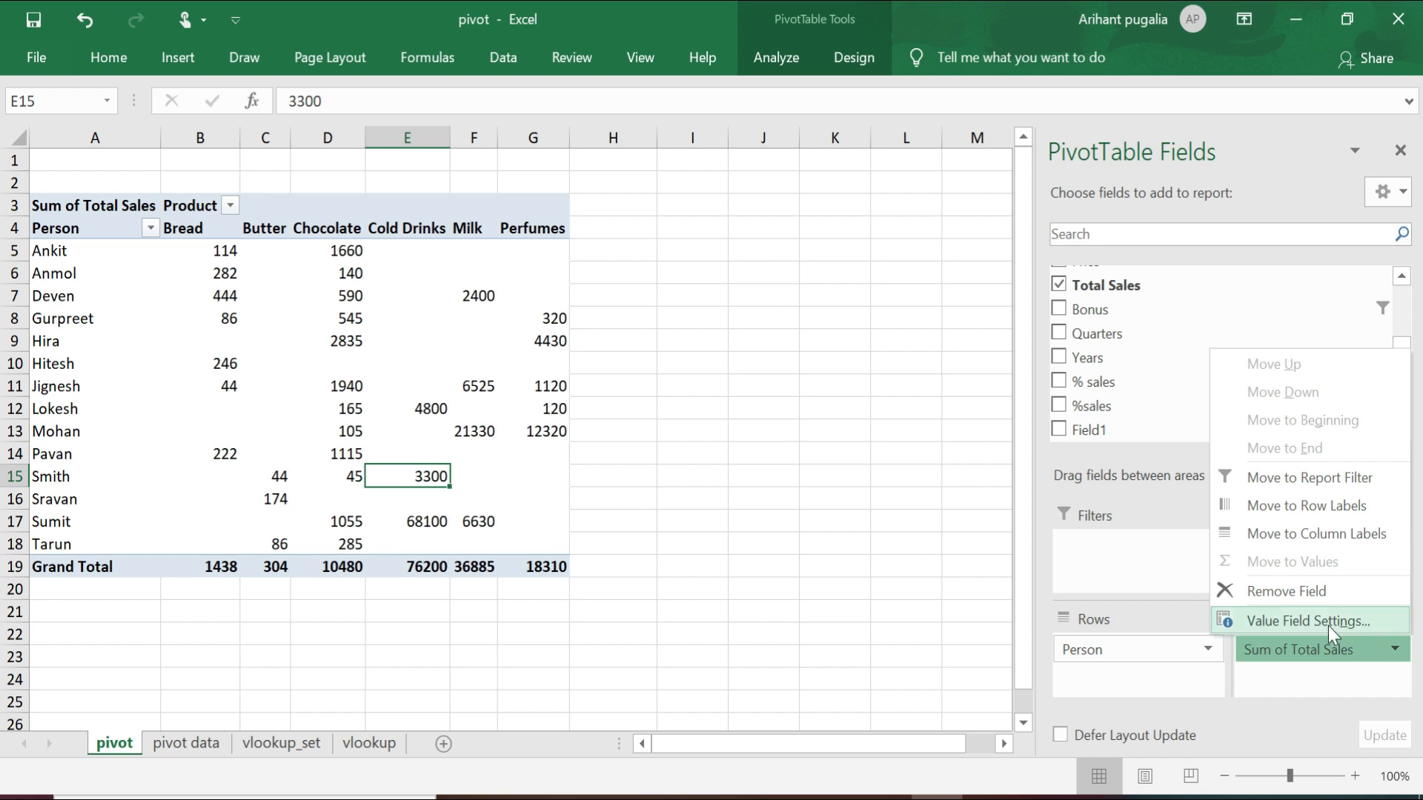
click(1308, 621)
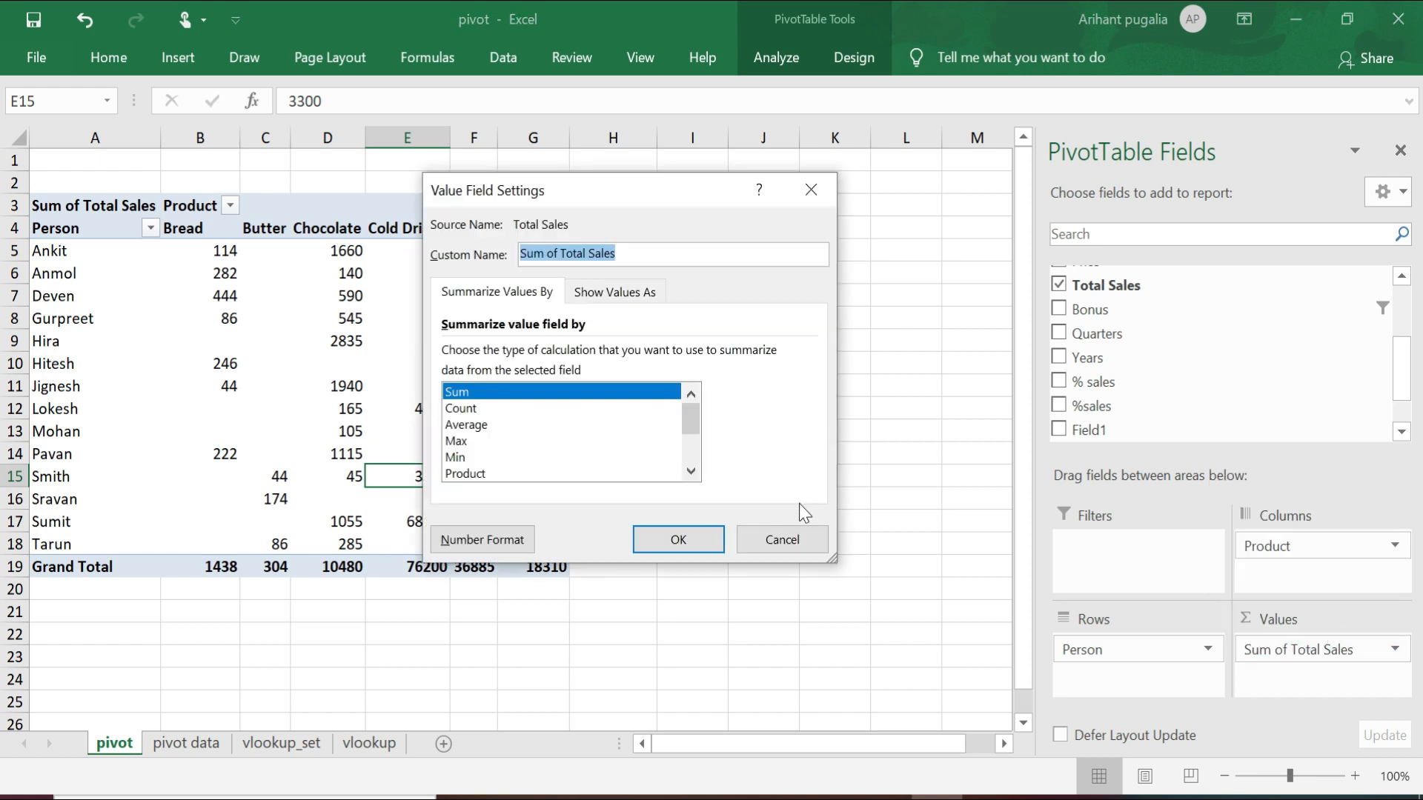
click(462, 541)
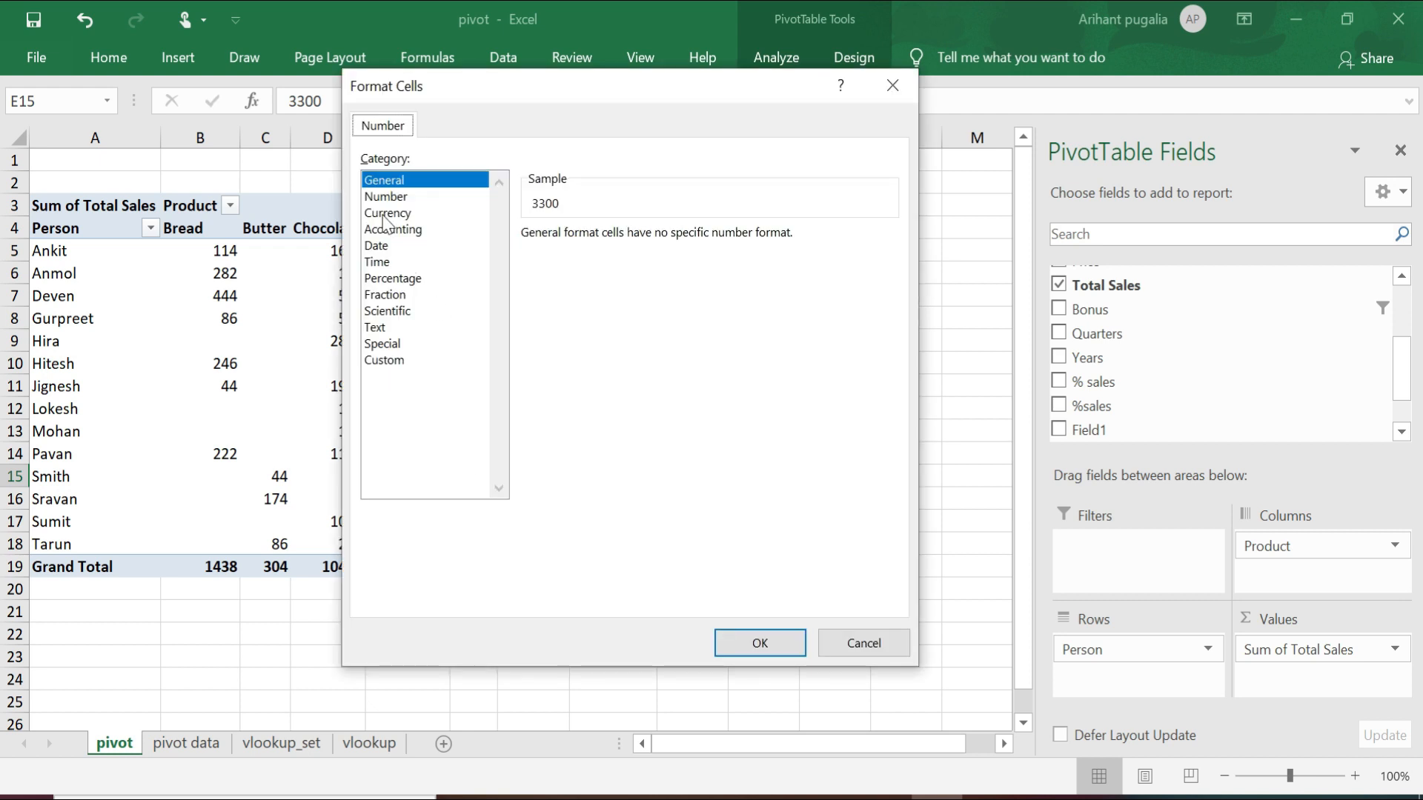
click(386, 213)
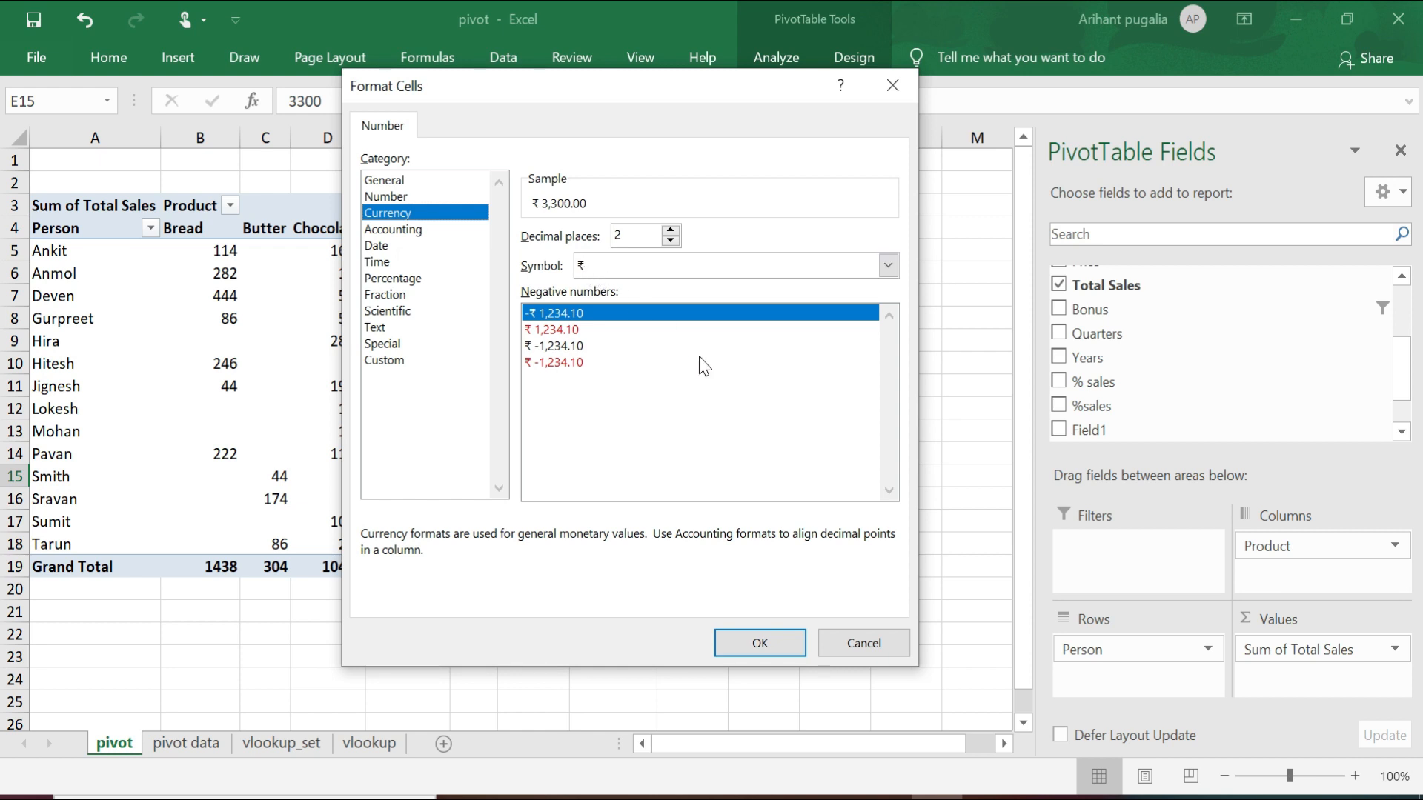
click(754, 645)
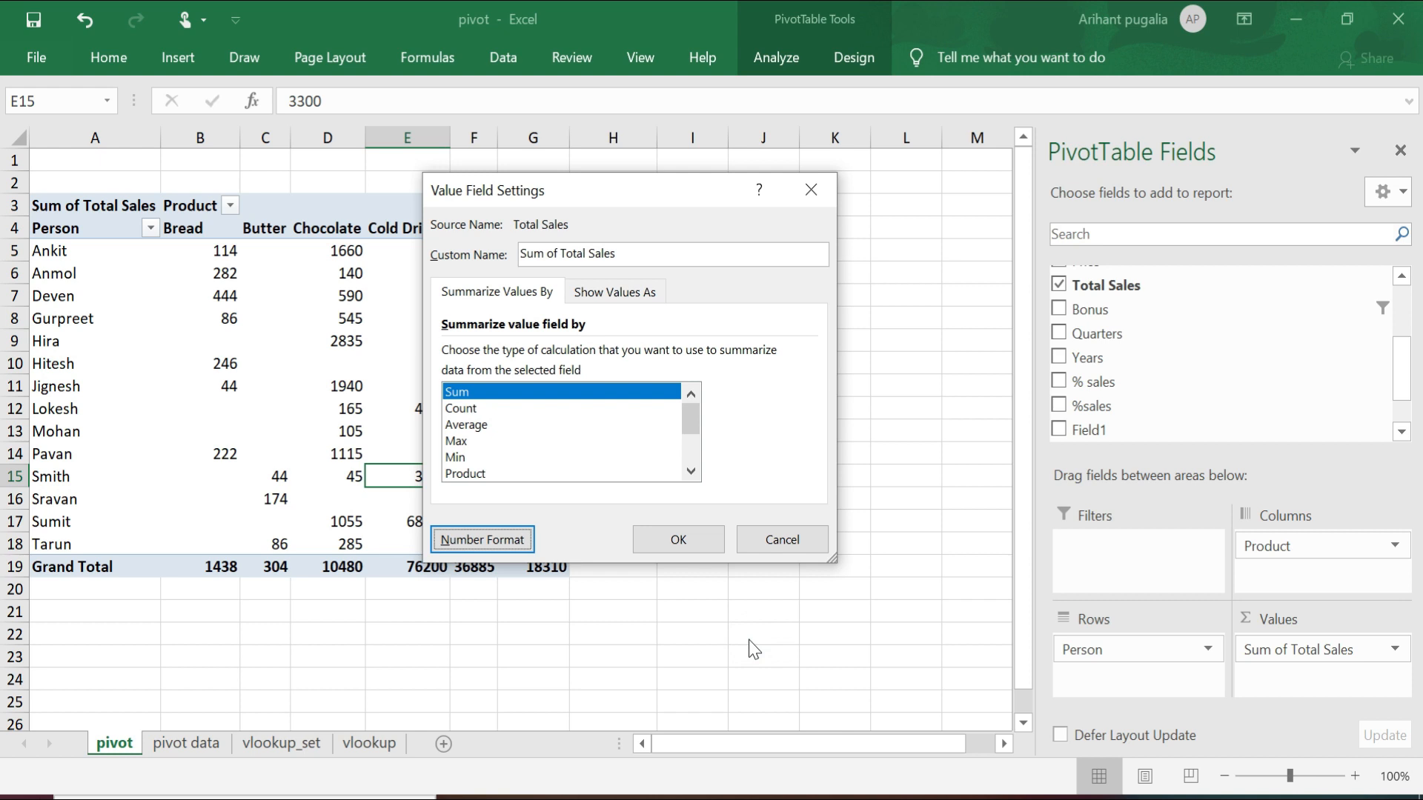
click(683, 543)
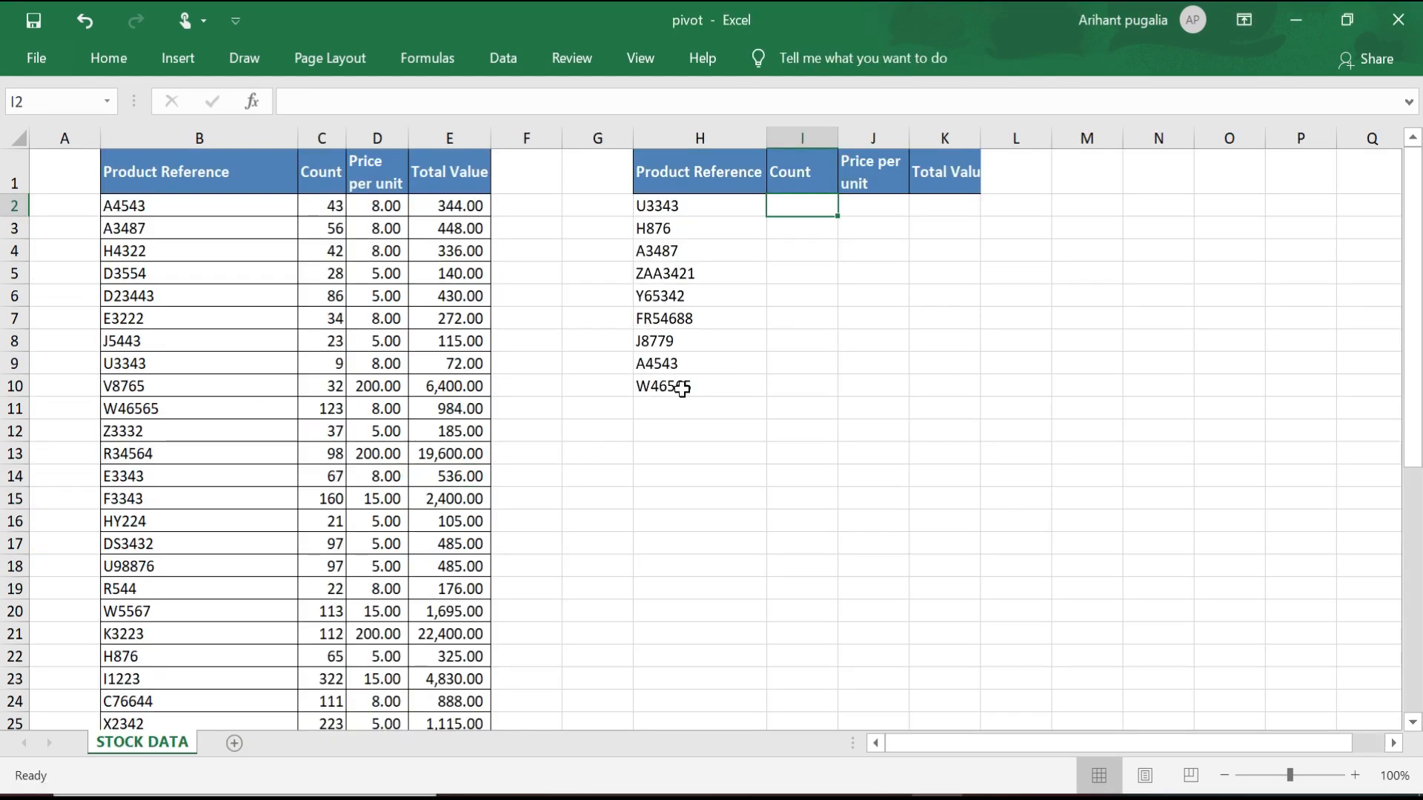
Examine the stock data table's Product Reference, Count, Price per unit and Total Value columns
click(195, 211)
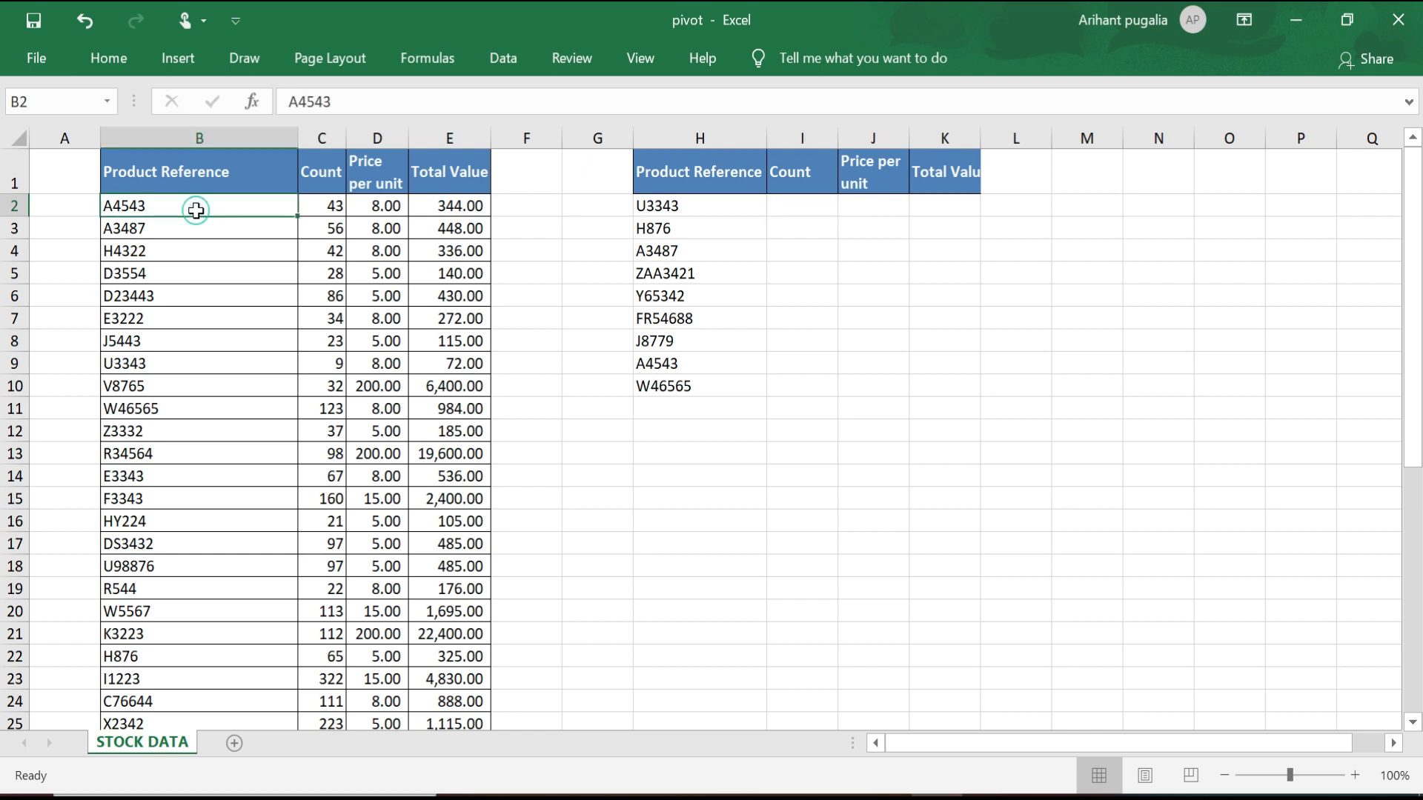
key(Up)
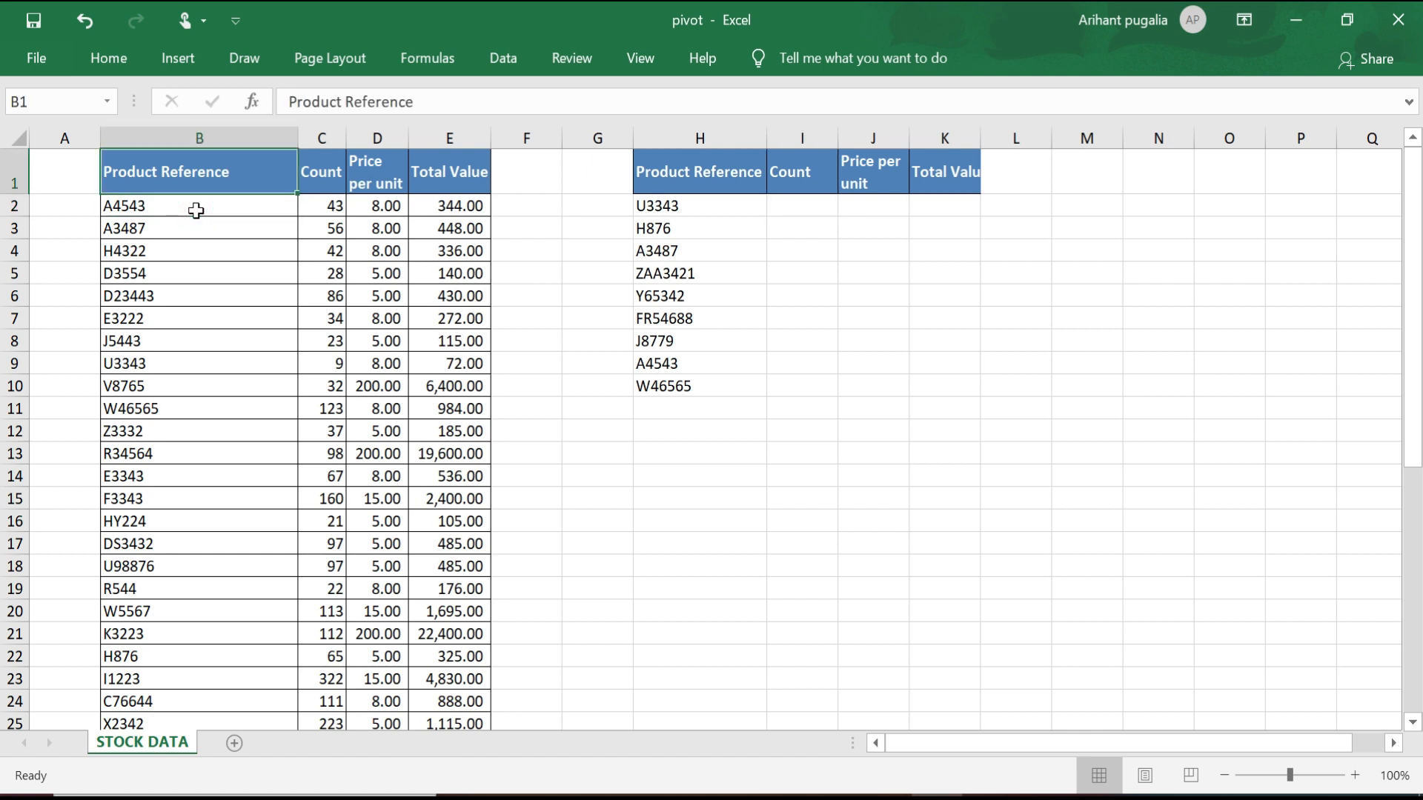
key(Right)
key(Right)
key(Down)
key(Down)
key(Down)
key(Left)
key(Left)
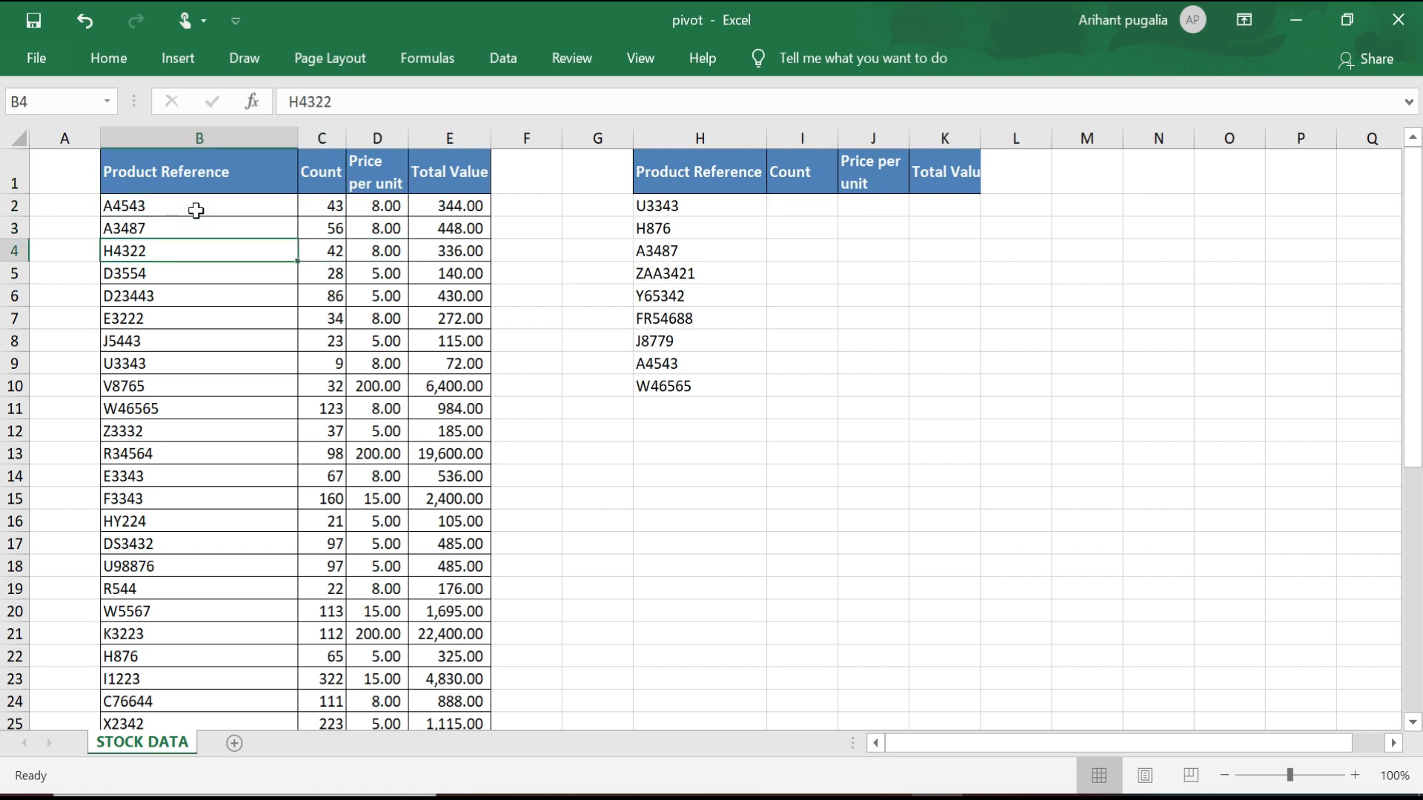
key(Up)
key(Down)
key(Down)
key(Down)
key(Down)
key(Down)
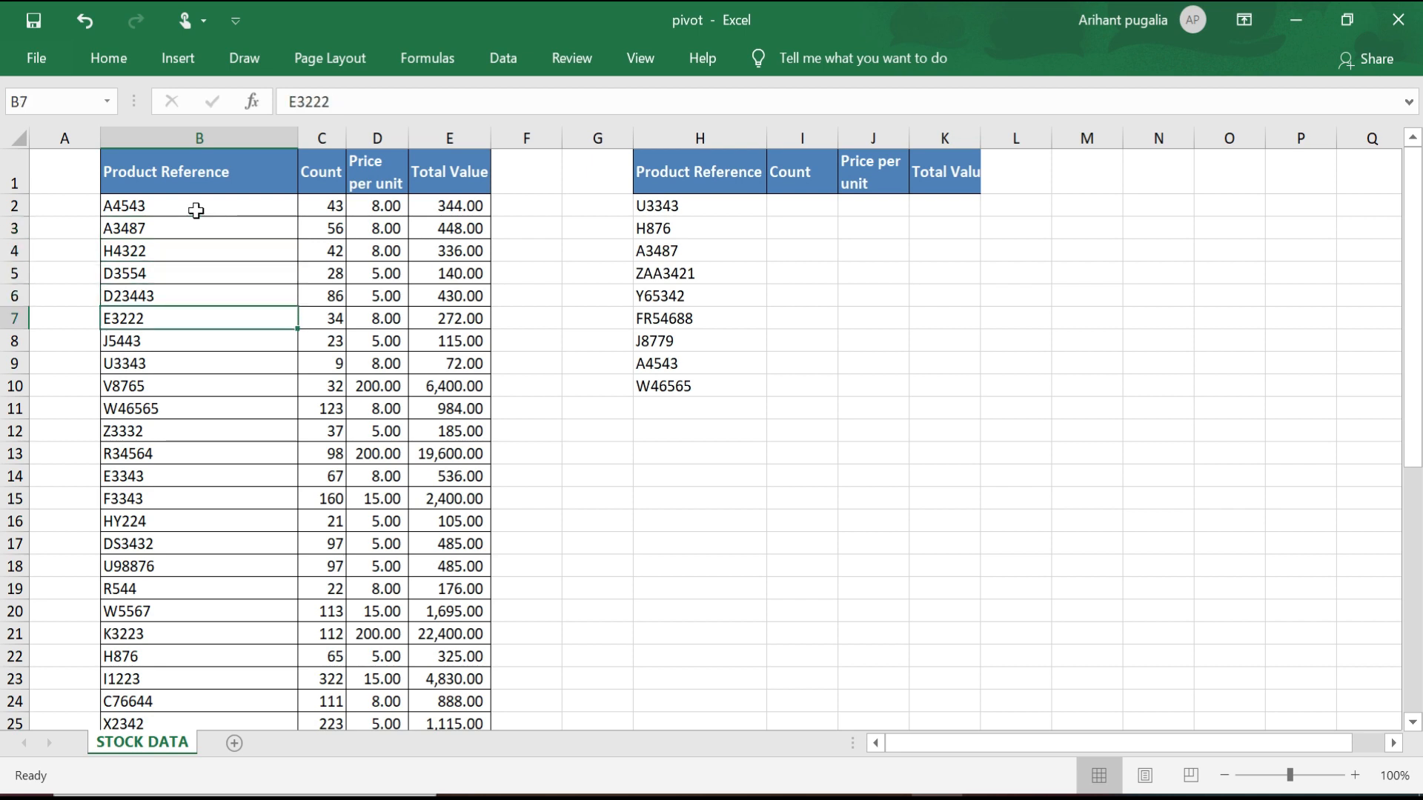
key(Right)
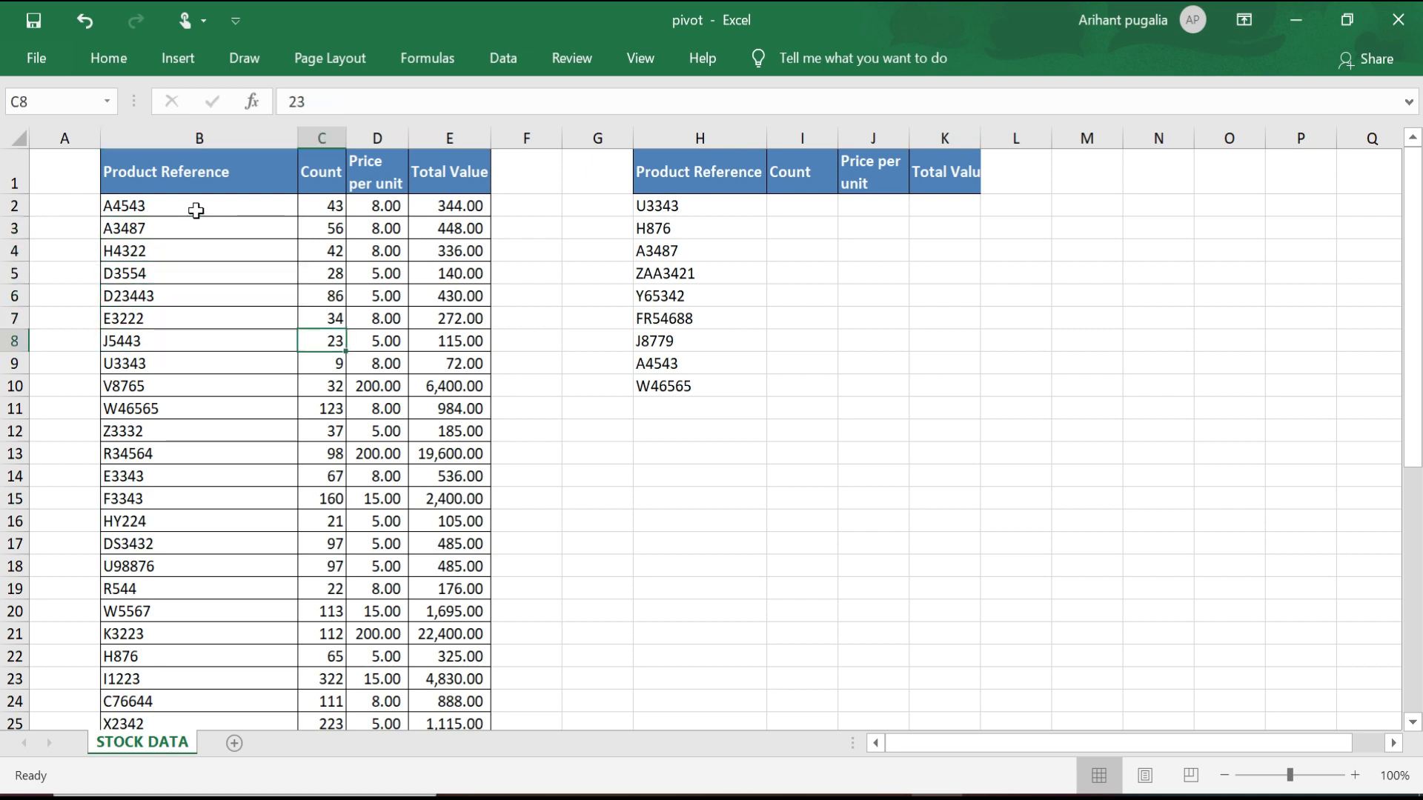
key(Right)
key(Up)
key(Up)
key(Up)
key(Up)
key(Up)
key(Right)
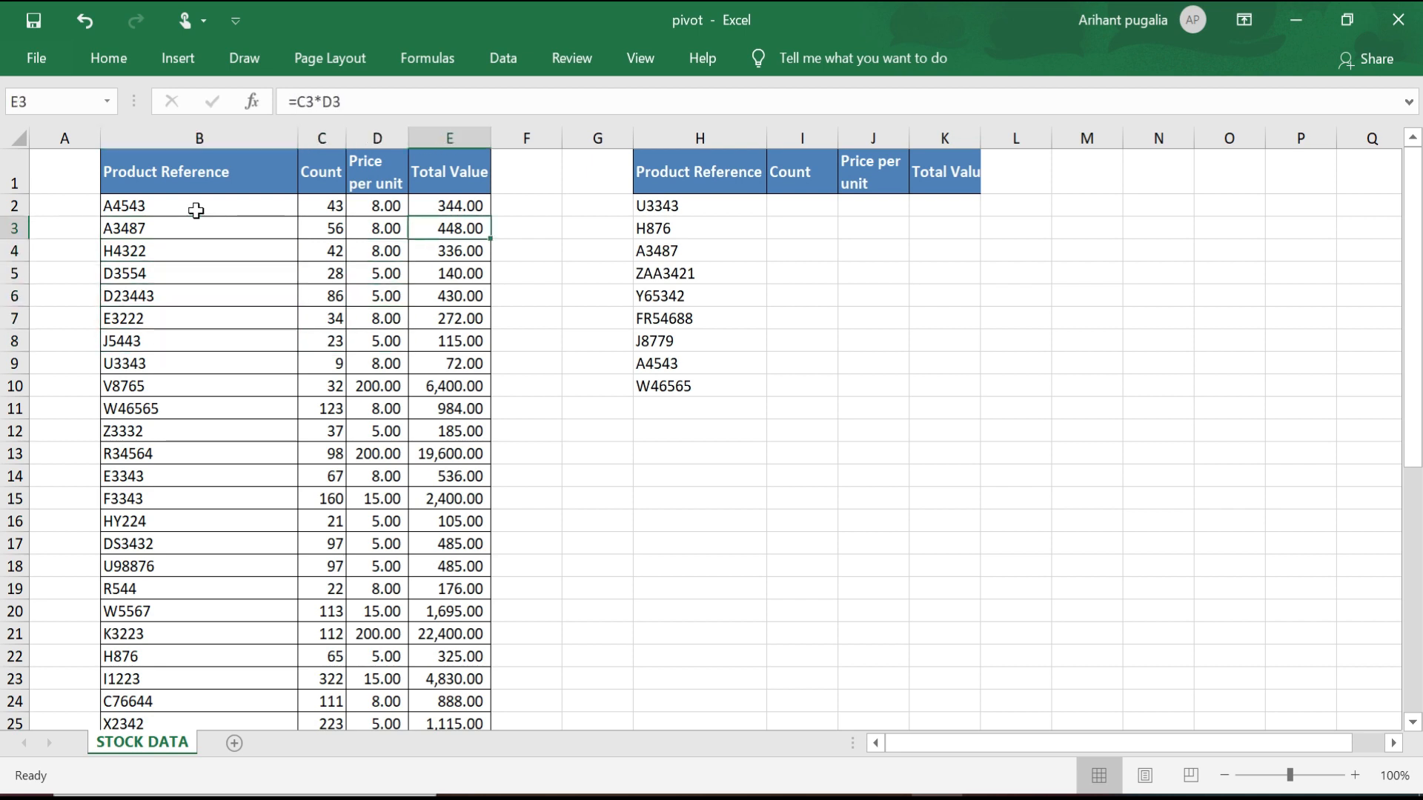
Insert a blank row above the header row of the stock data
key(Left)
key(Up)
key(Up)
key(Left)
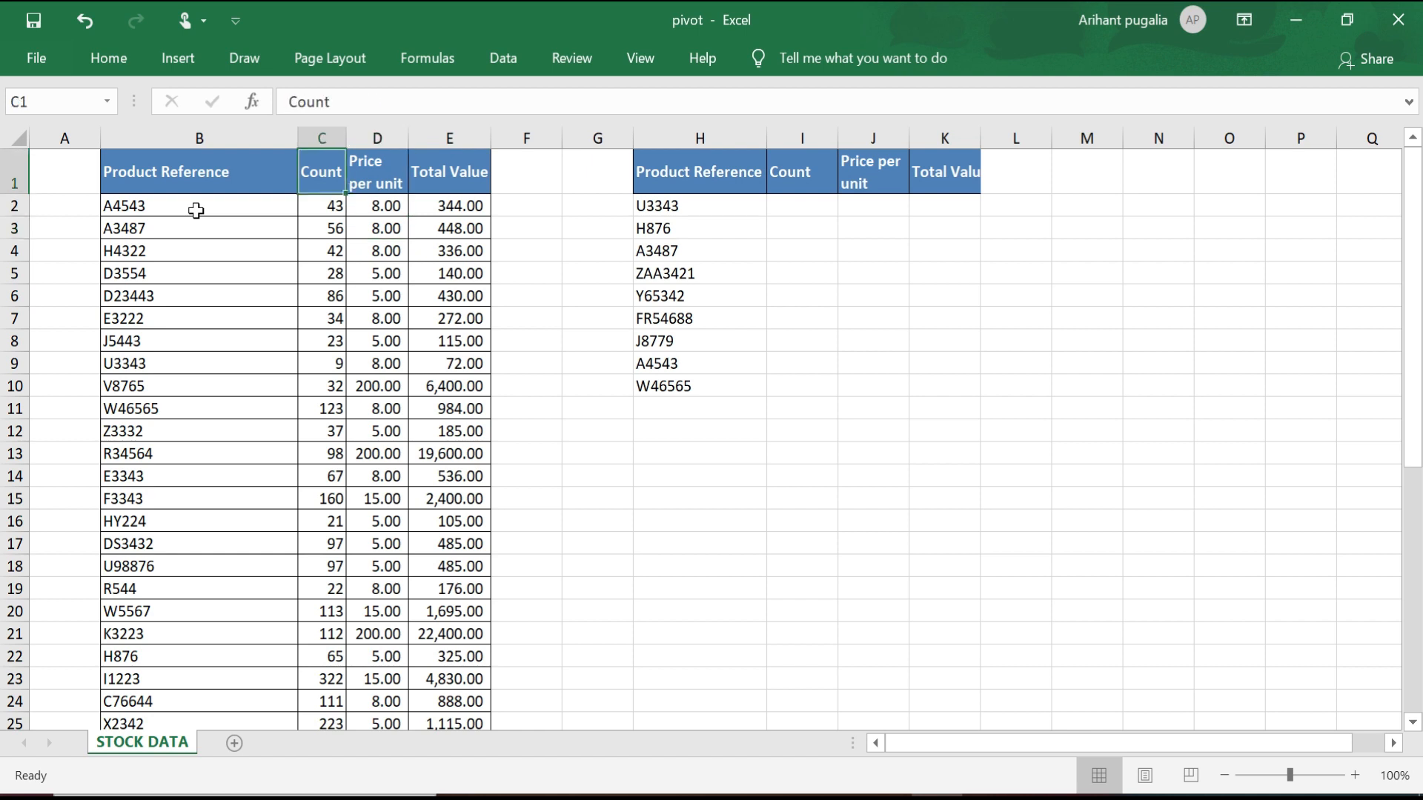
key(shift+space)
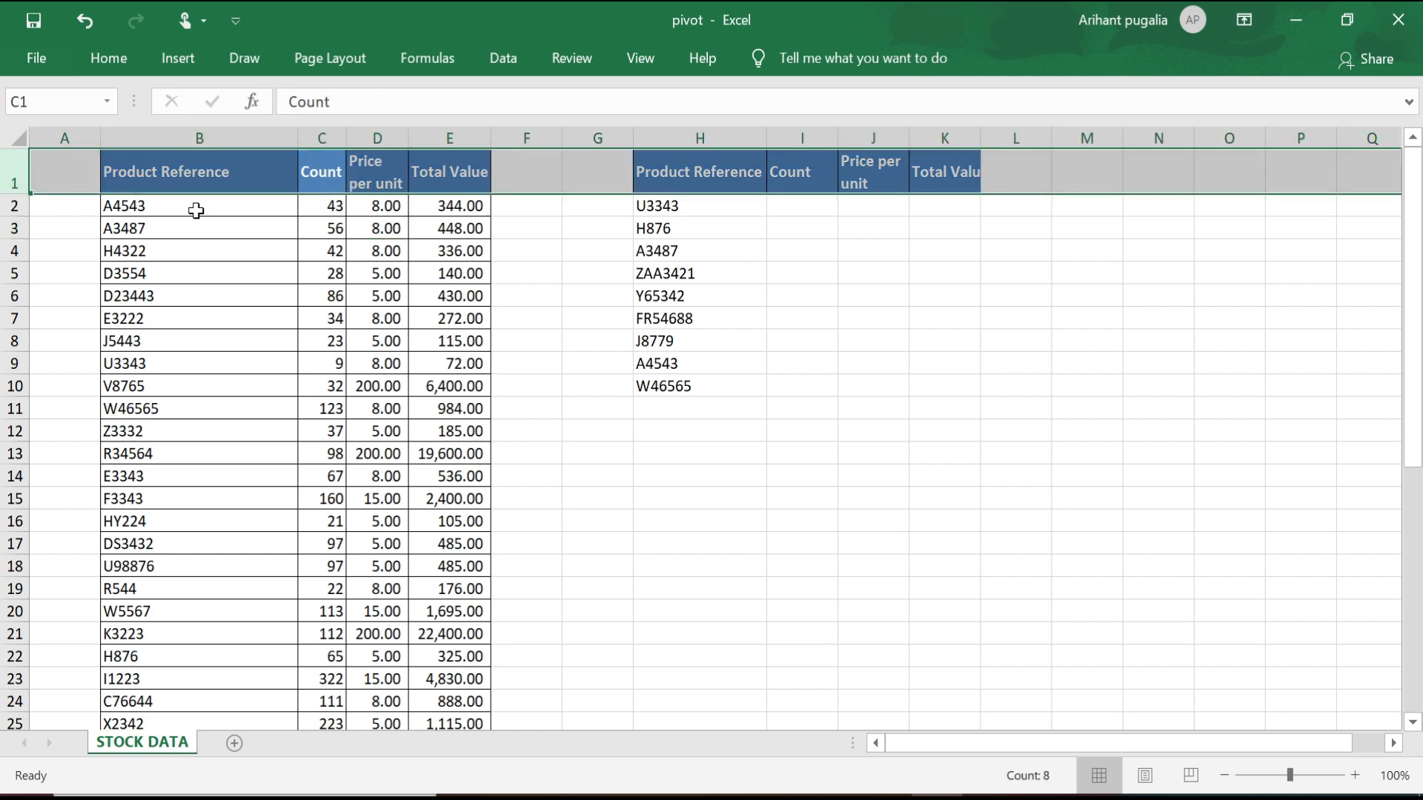
key(ctrl+shift+plus)
Number the four stock data columns 1, 2, 3 and 4 in cells B1 to E1 above the headers
key(Left)
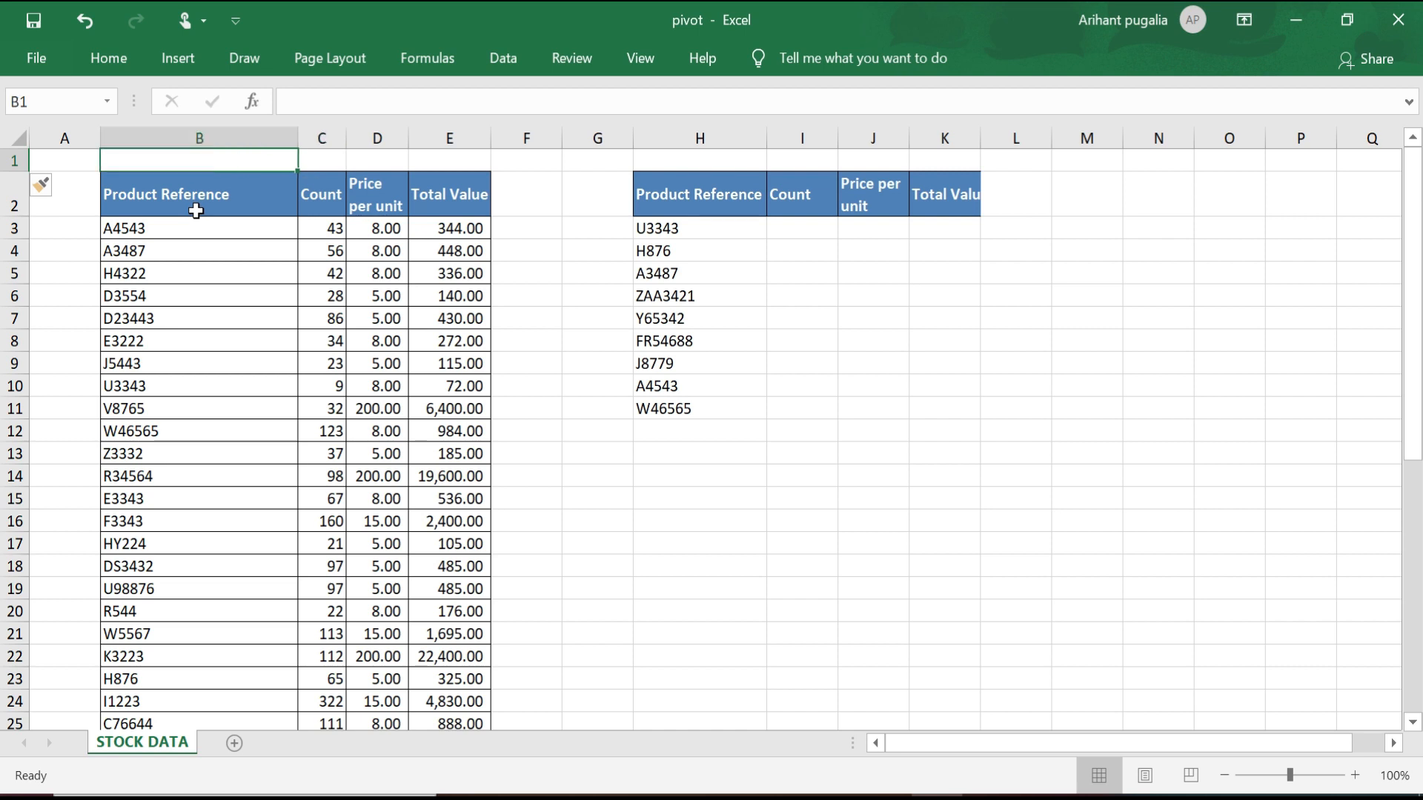
text(1)
key(Tab)
text(2)
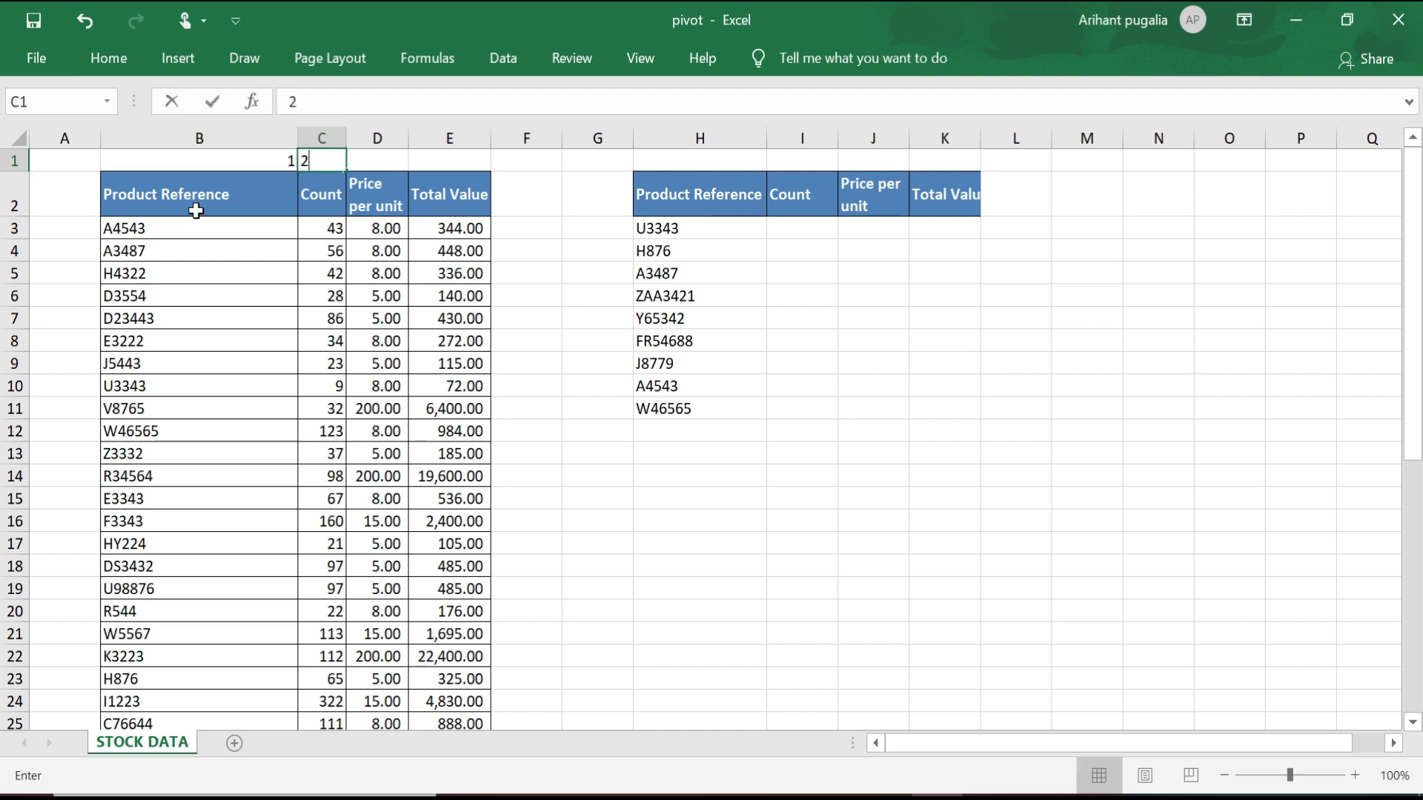
key(Tab)
text(3)
key(Tab)
text(4)
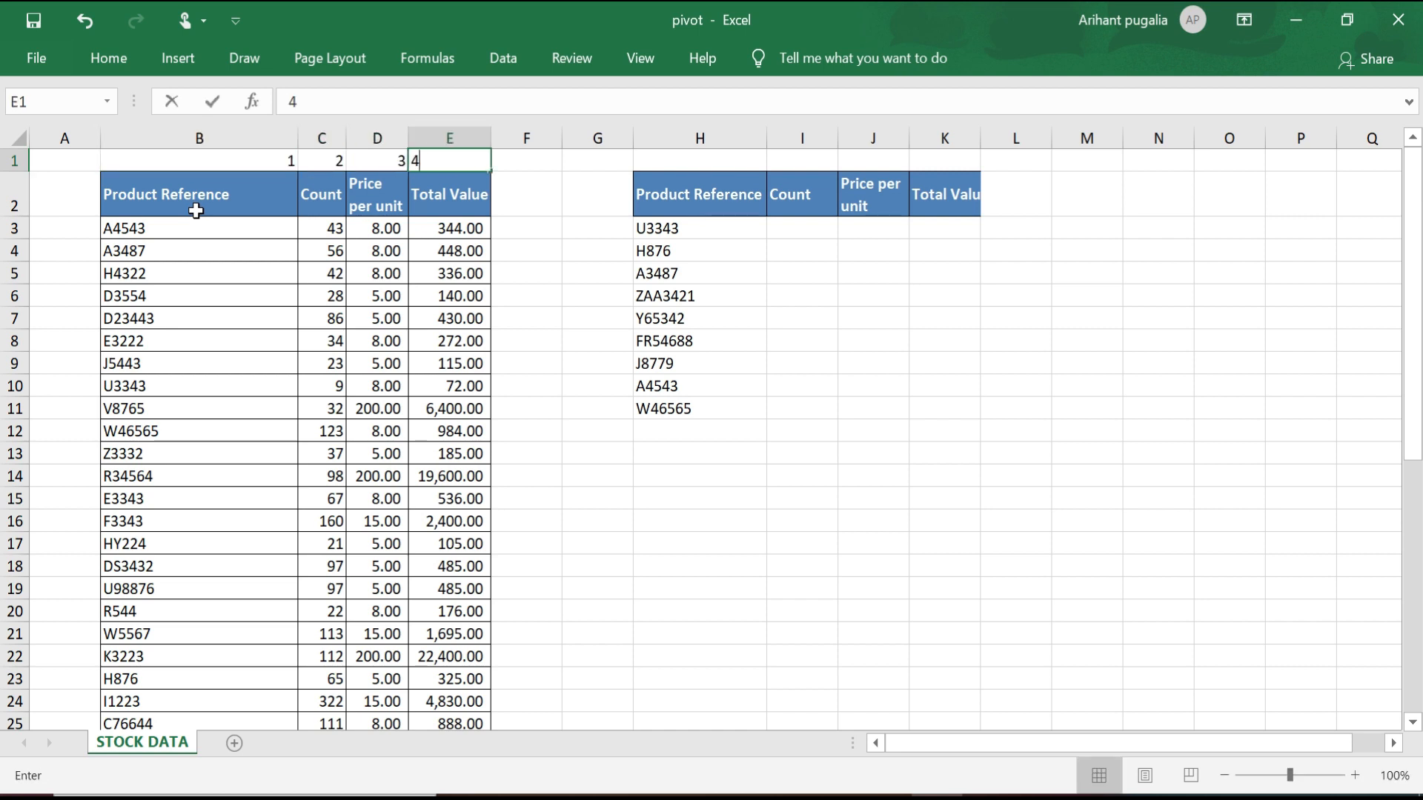
key(Right)
Examine the list of product references in column H whose Count, Price per unit and Total Value are missing
key(Down)
key(Right)
key(Right)
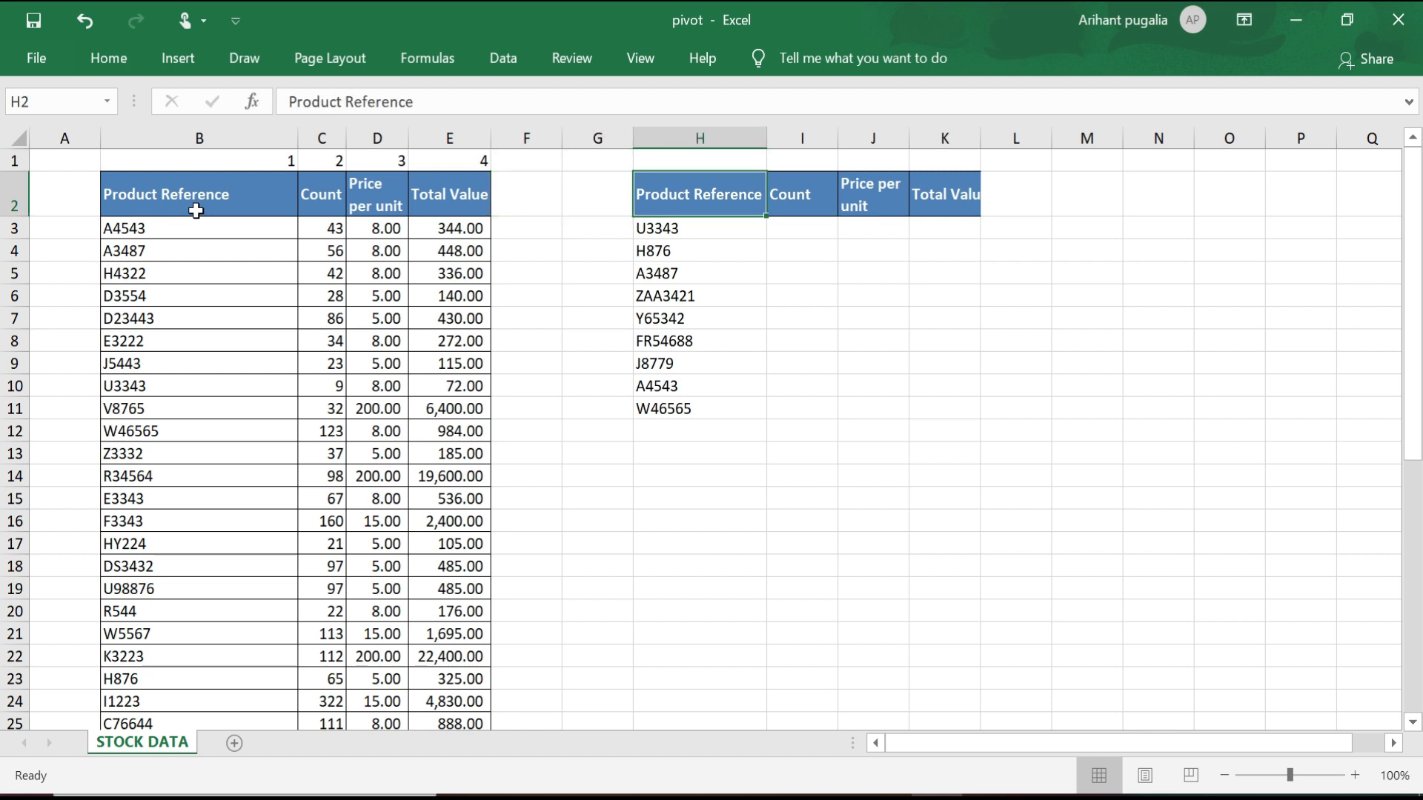
key(Down)
key(Down)
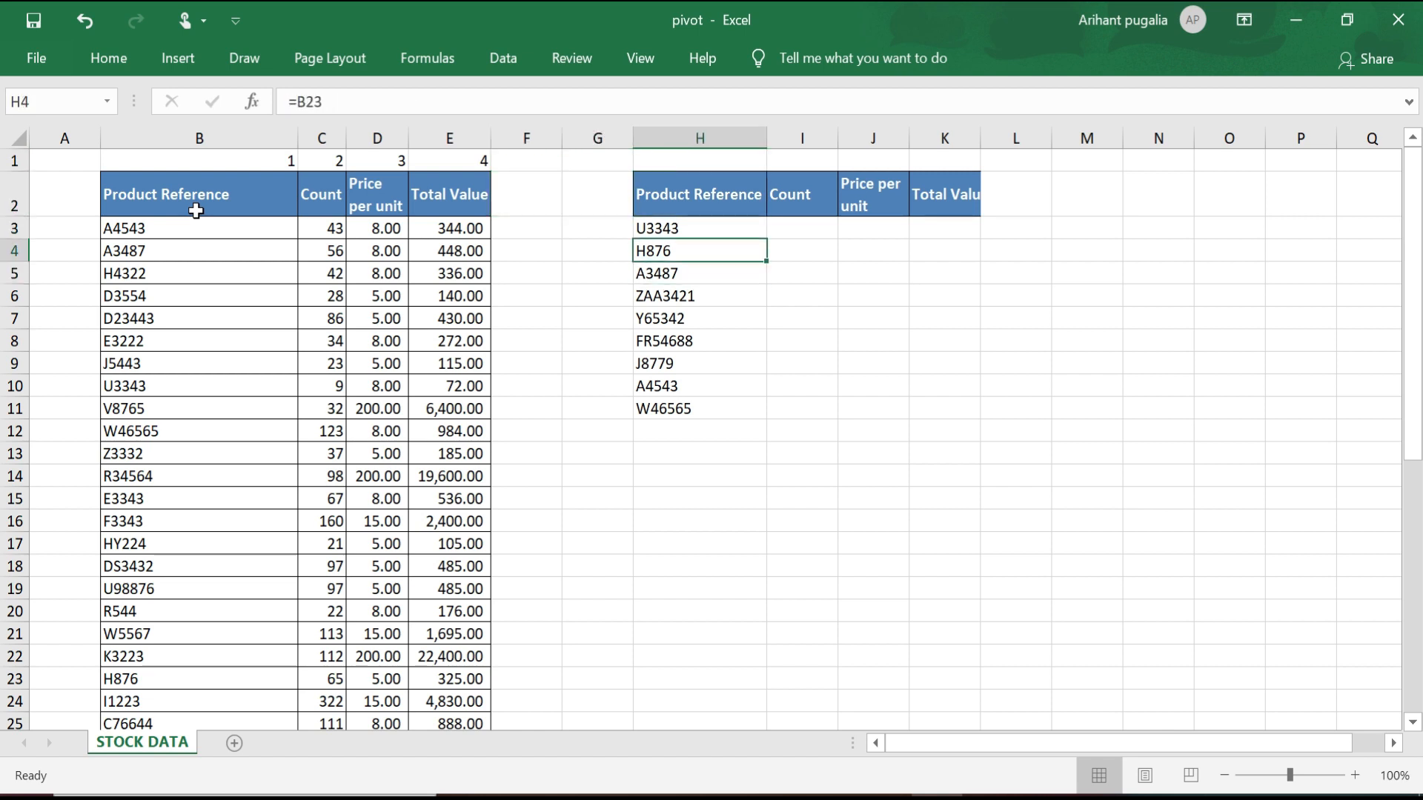
key(Up)
key(shift+Down)
key(shift+Down)
key(shift+Down)
key(shift+Down)
key(shift+Down)
key(shift+Down)
key(shift+Down)
key(shift+Down)
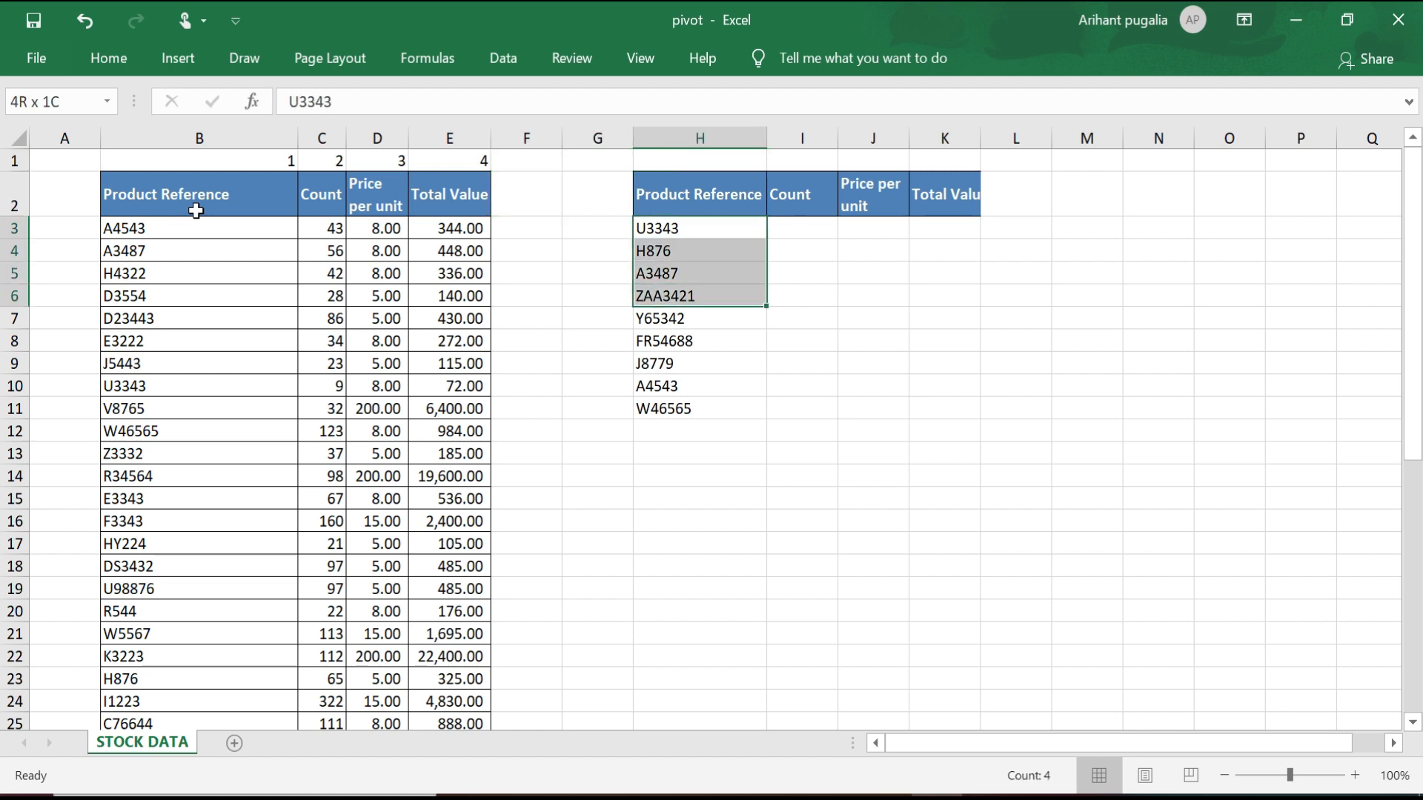
Search the sheet for product reference H876 from H4 and check its Count, Price per unit and Total Value in the stock data
key(Down)
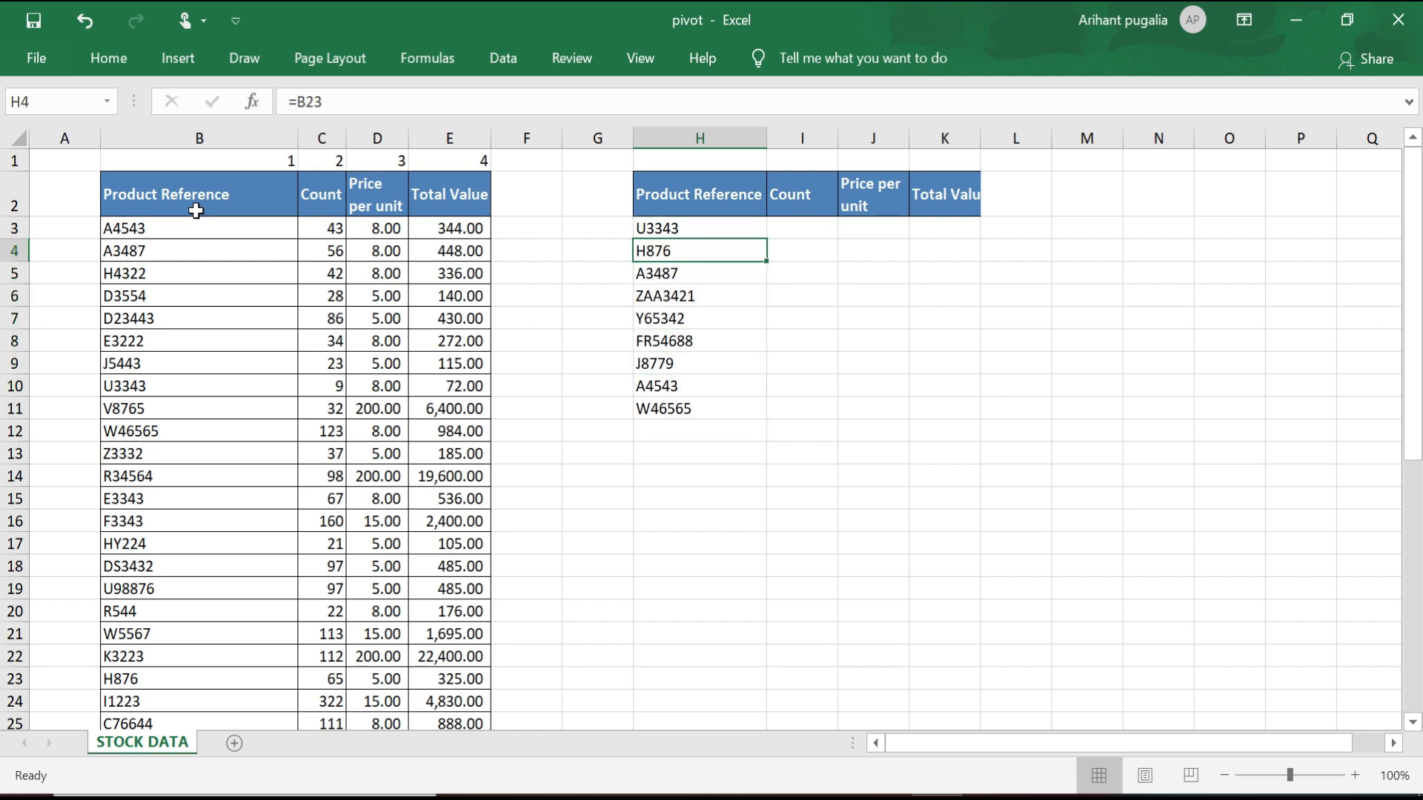
key(ctrl+c)
key(ctrl+f)
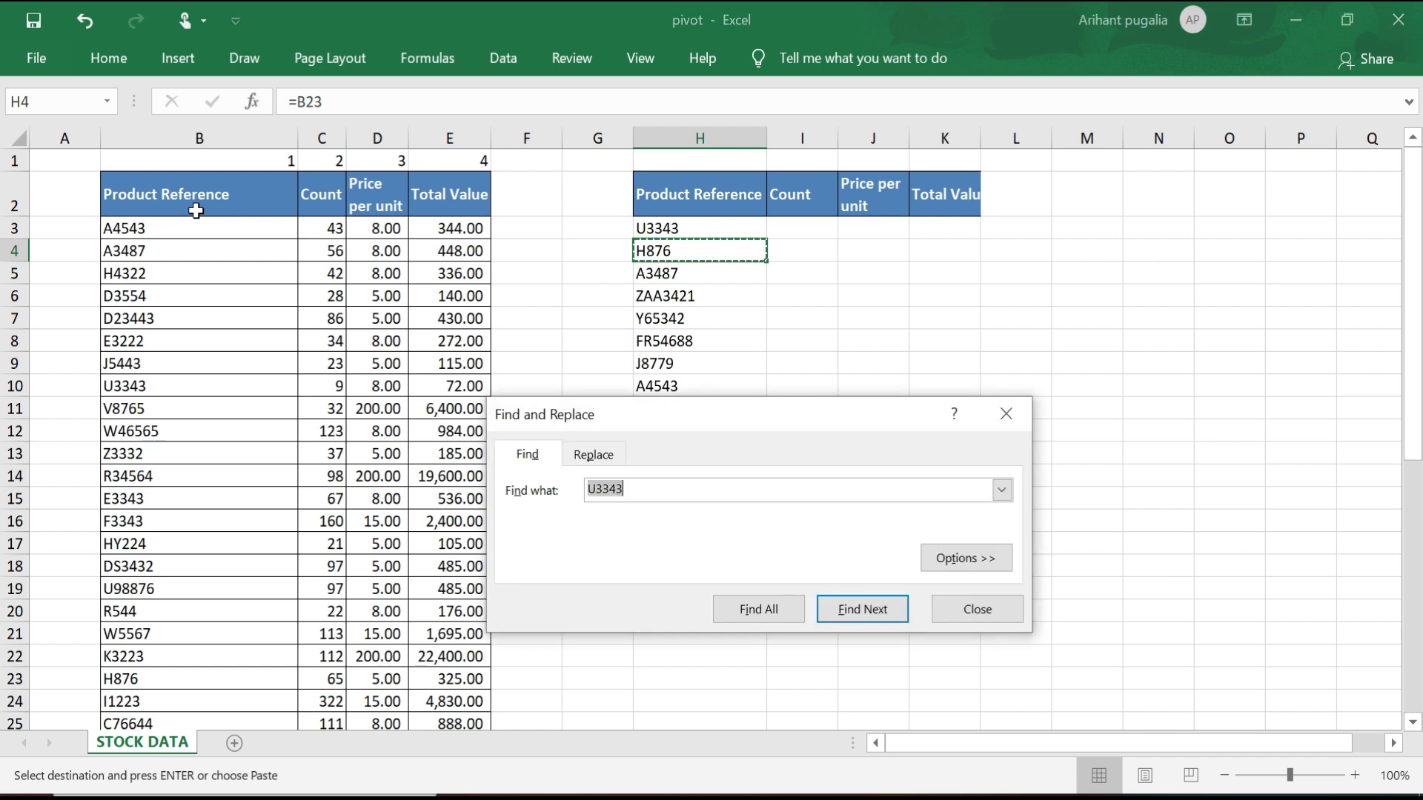
key(ctrl+v)
key(Return)
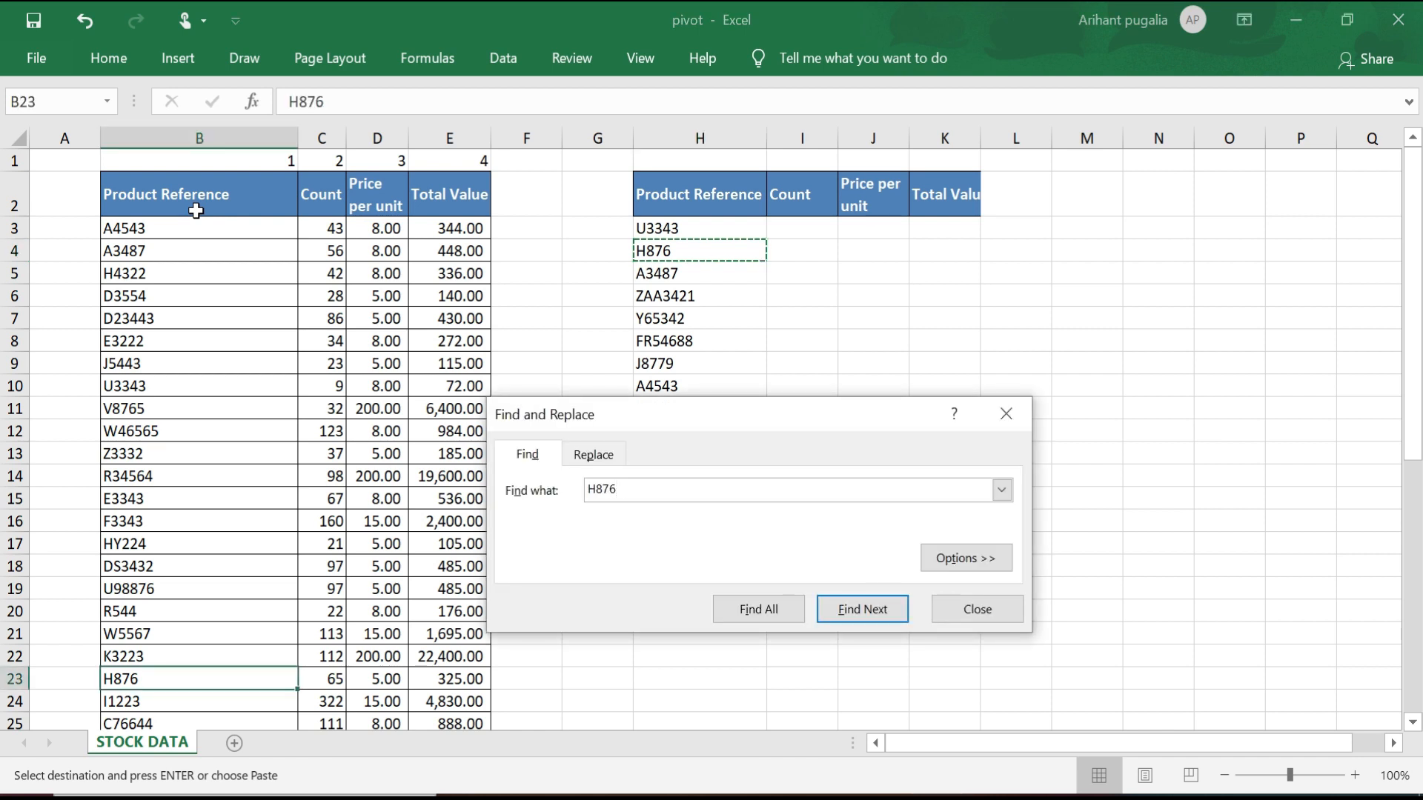
key(Left)
click(333, 677)
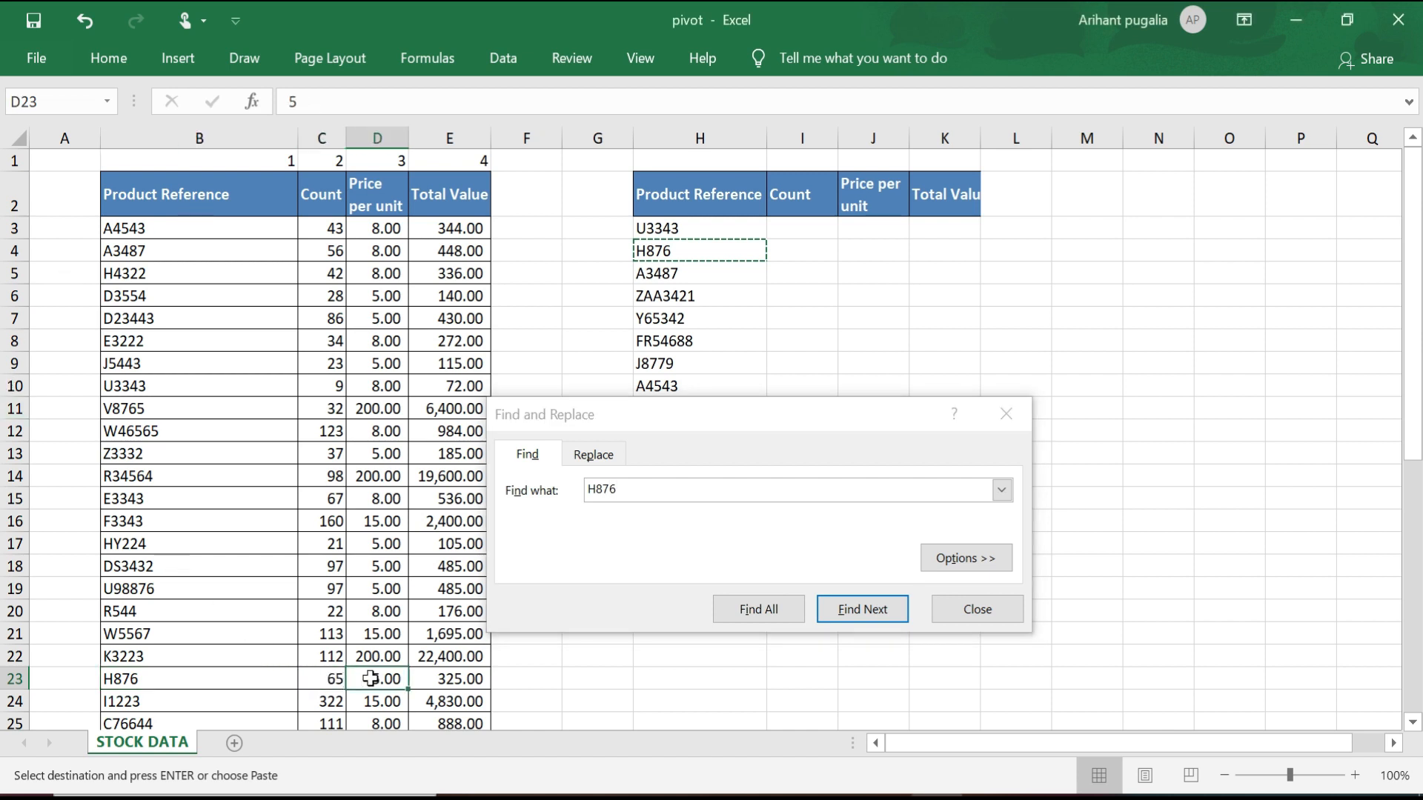
click(445, 680)
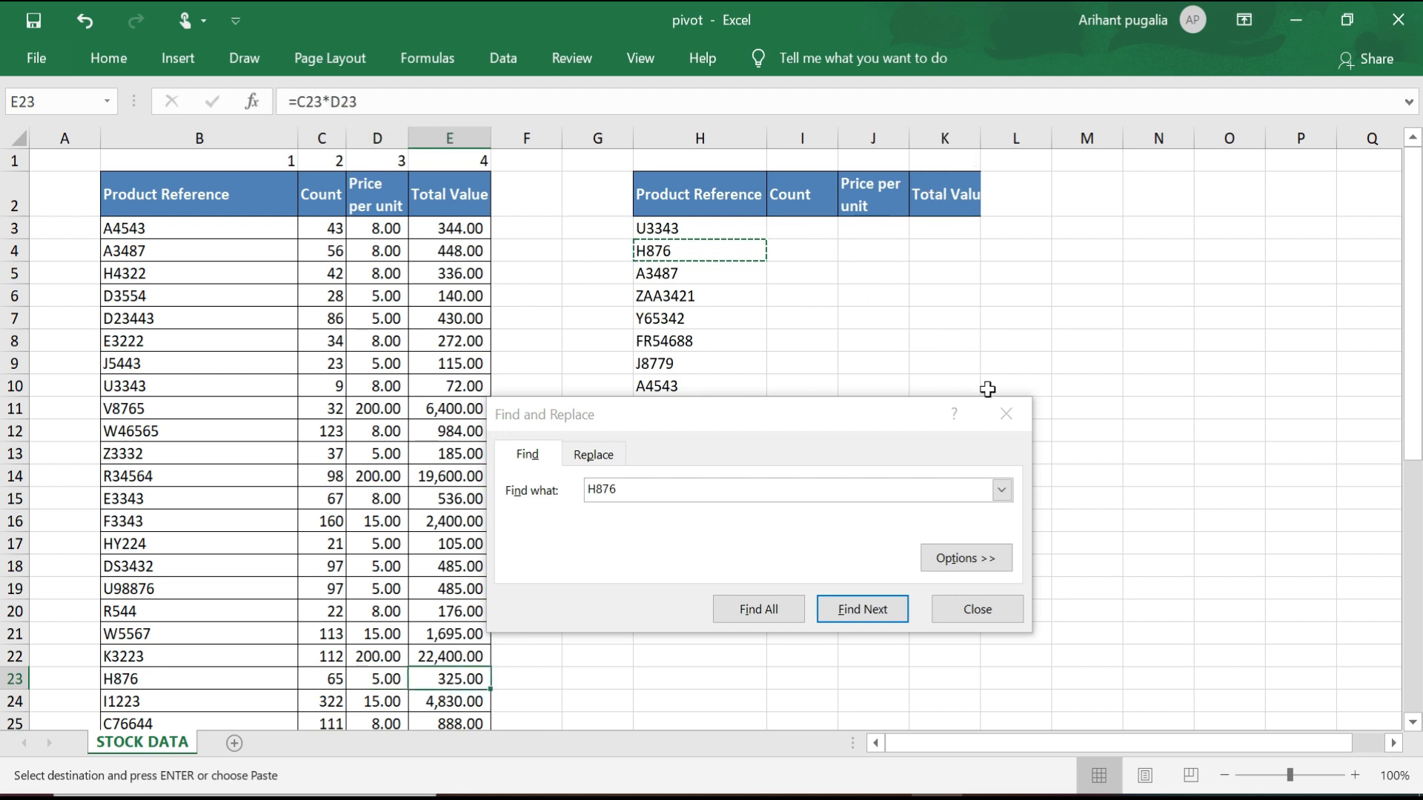
click(1005, 414)
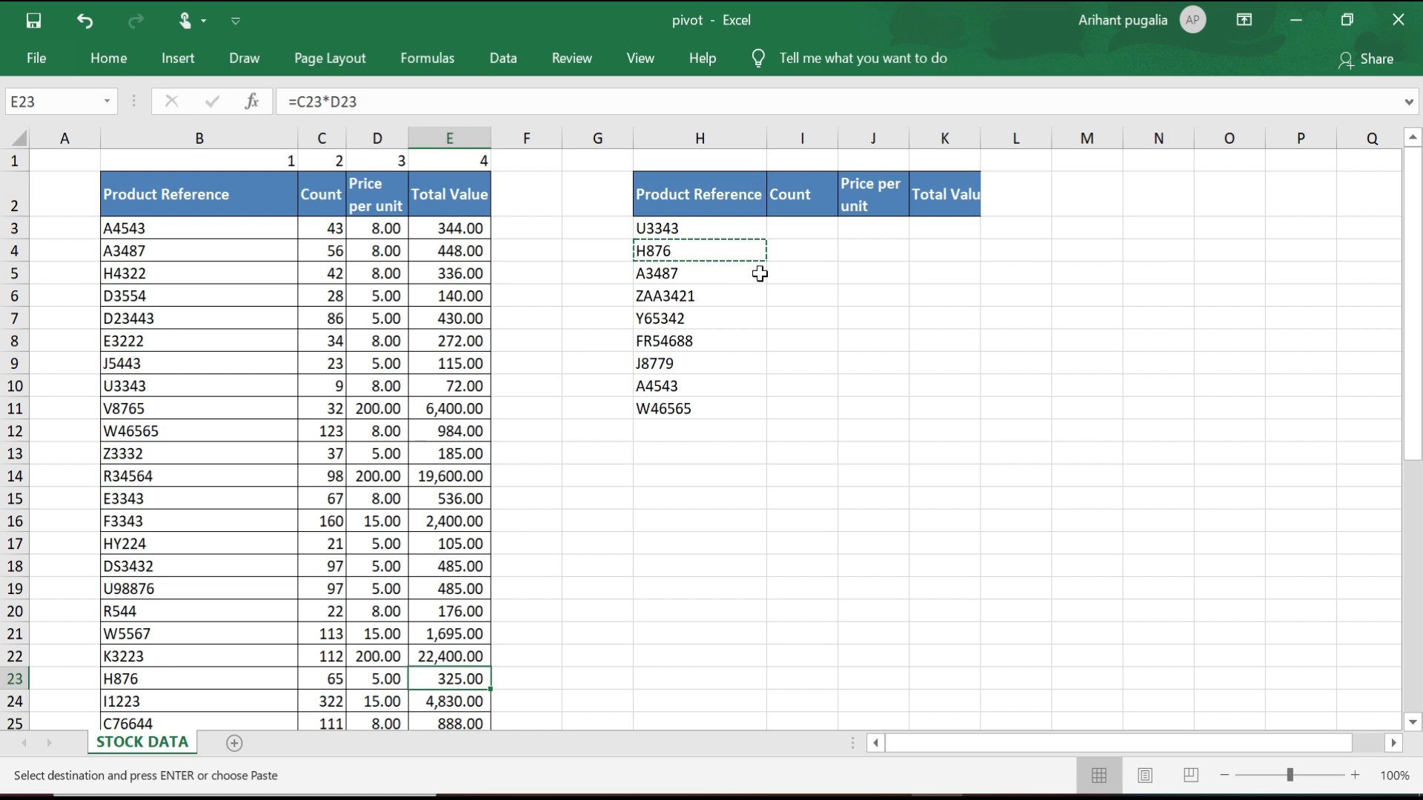
click(760, 275)
key(Escape)
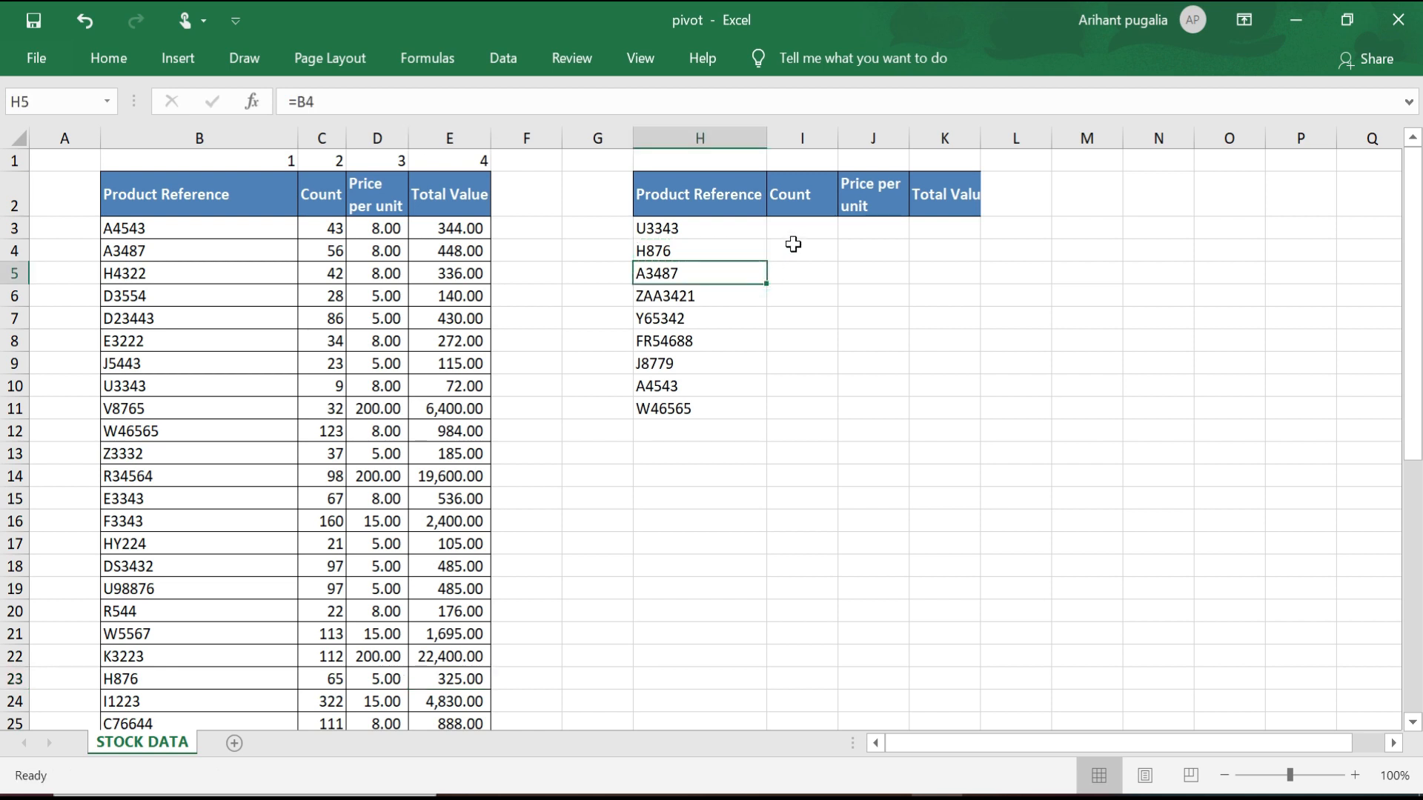
Start a VLOOKUP formula in Count cell I3 with product reference H3 as the lookup value
click(793, 229)
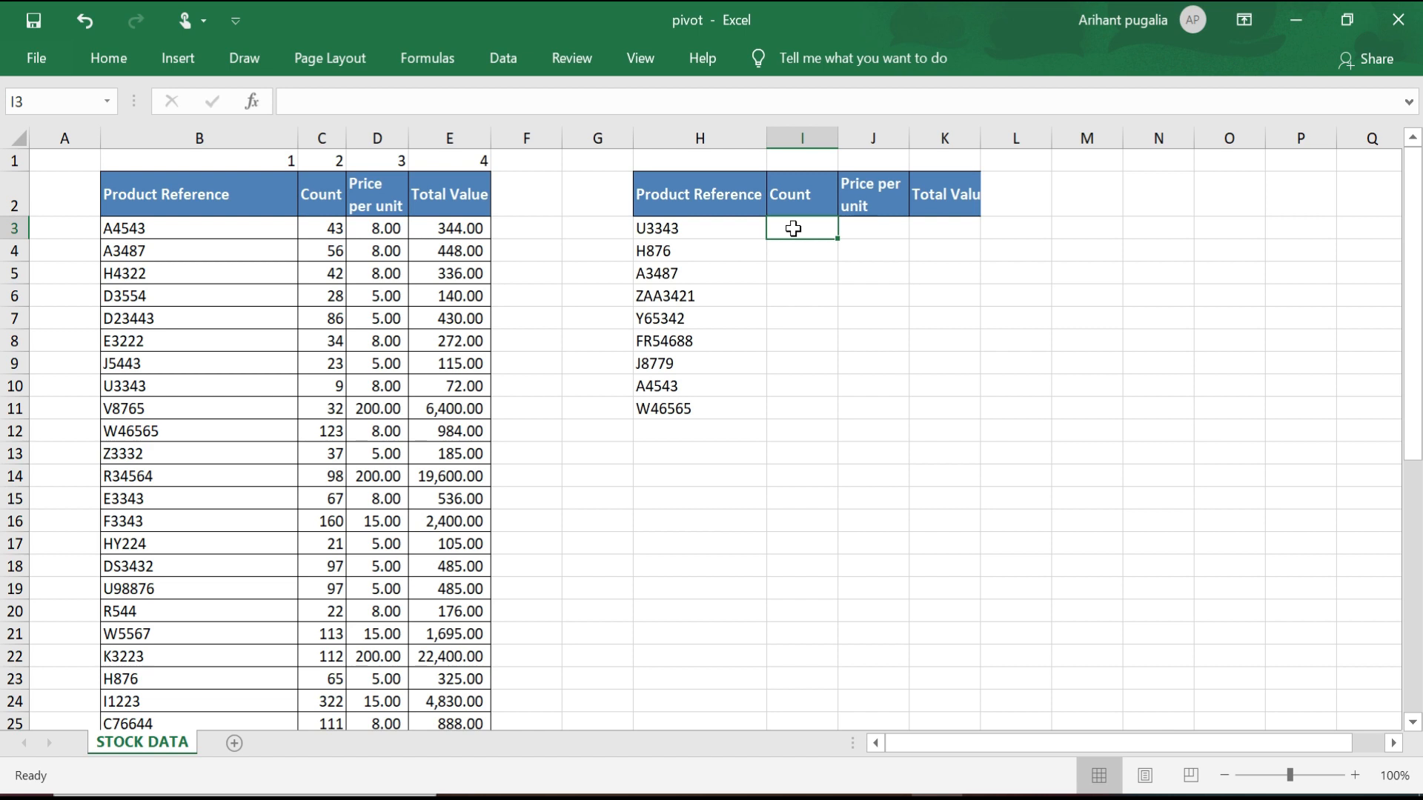
text(=)
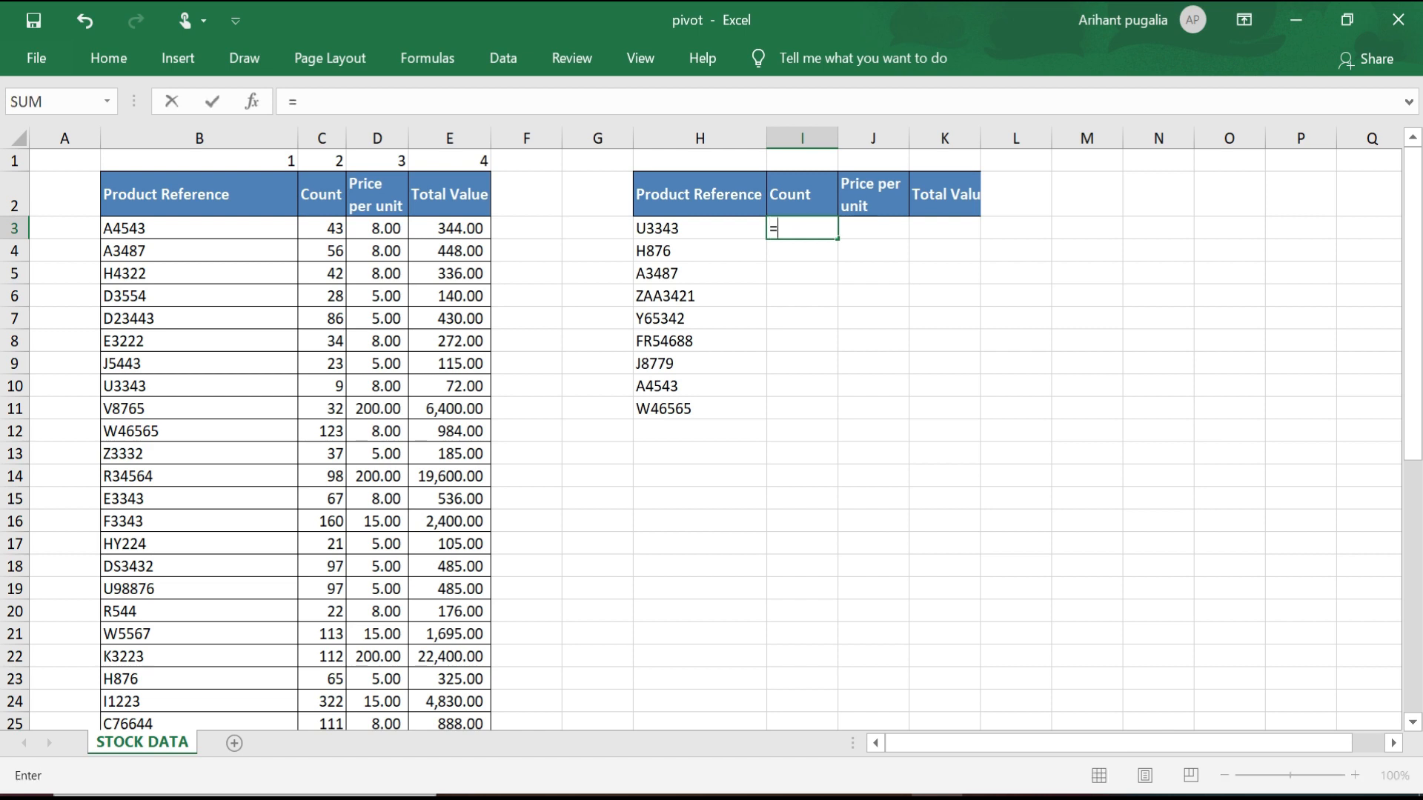
text(VLO)
key(BackSpace)
text(LO)
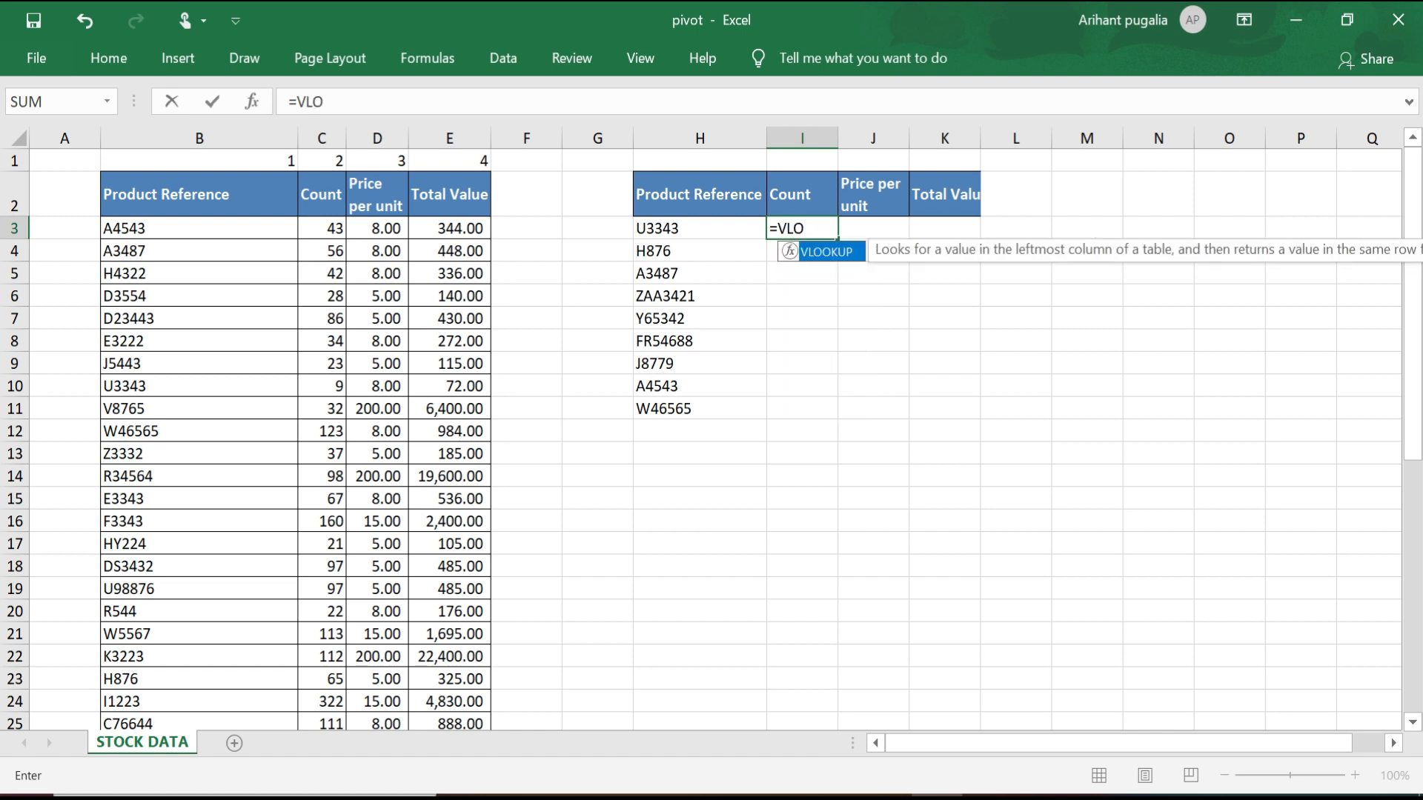
key(Tab)
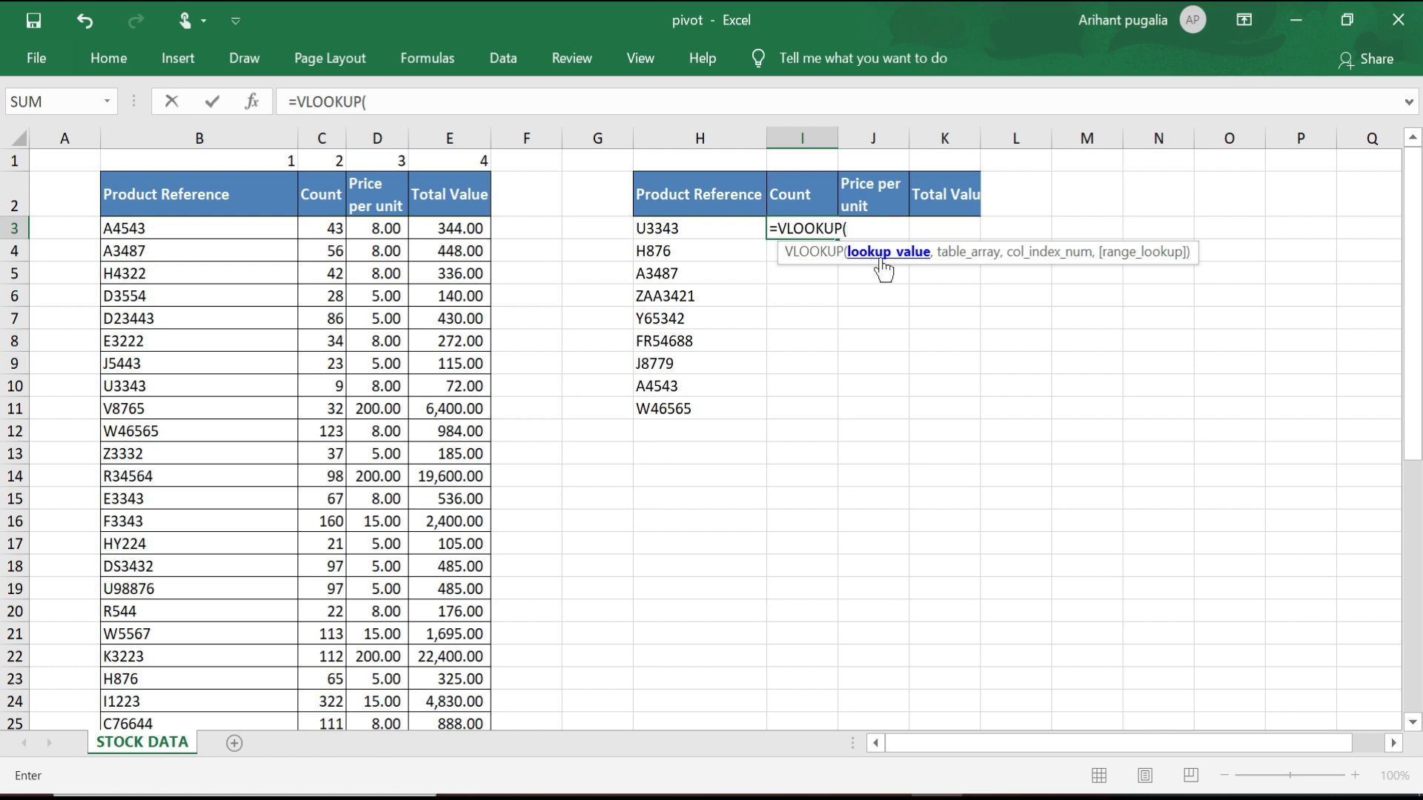
click(692, 229)
text(,)
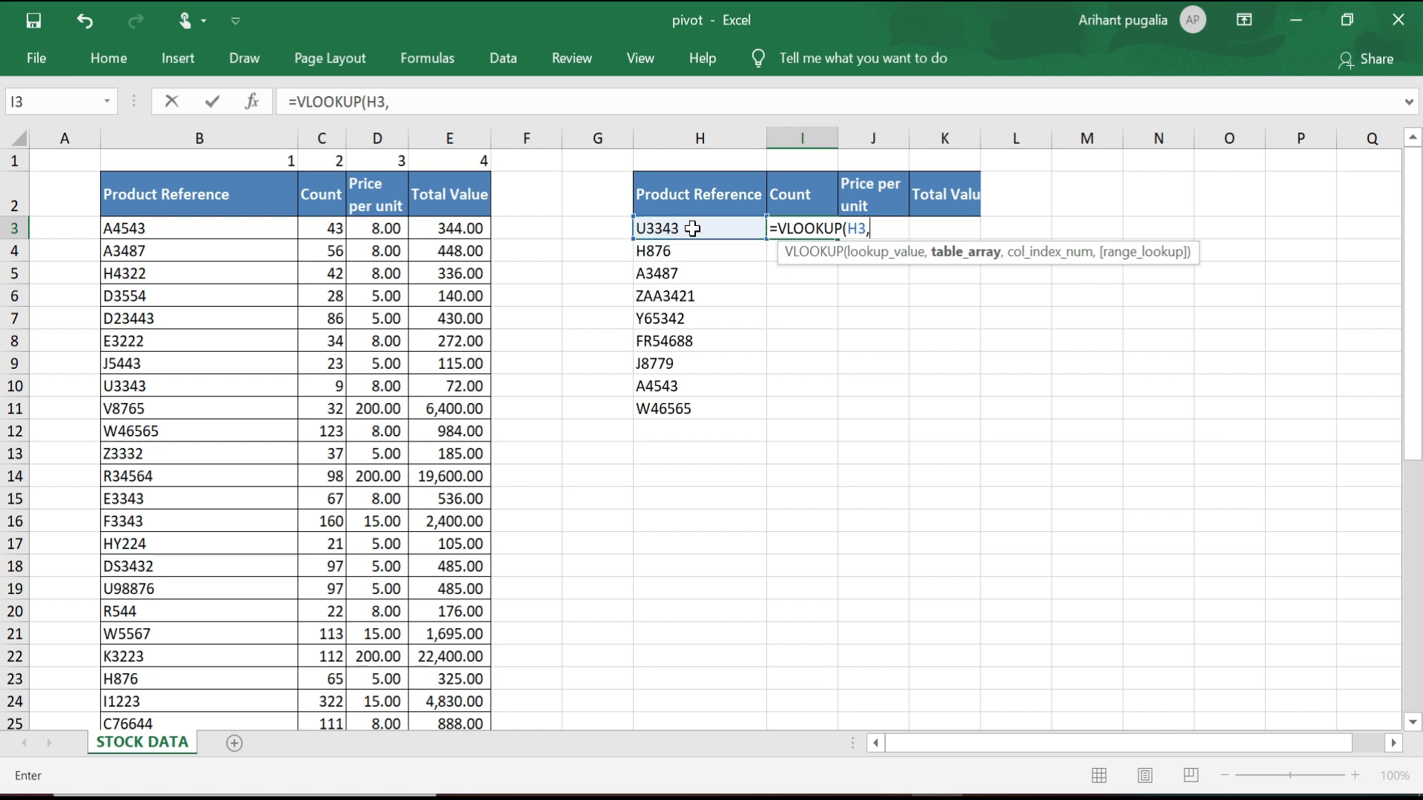
Set the Count formula's table array to the whole stock data table as the absolute range $B$2:$E$42
key(Left)
key(Left)
key(Left)
key(Left)
key(Left)
key(Up)
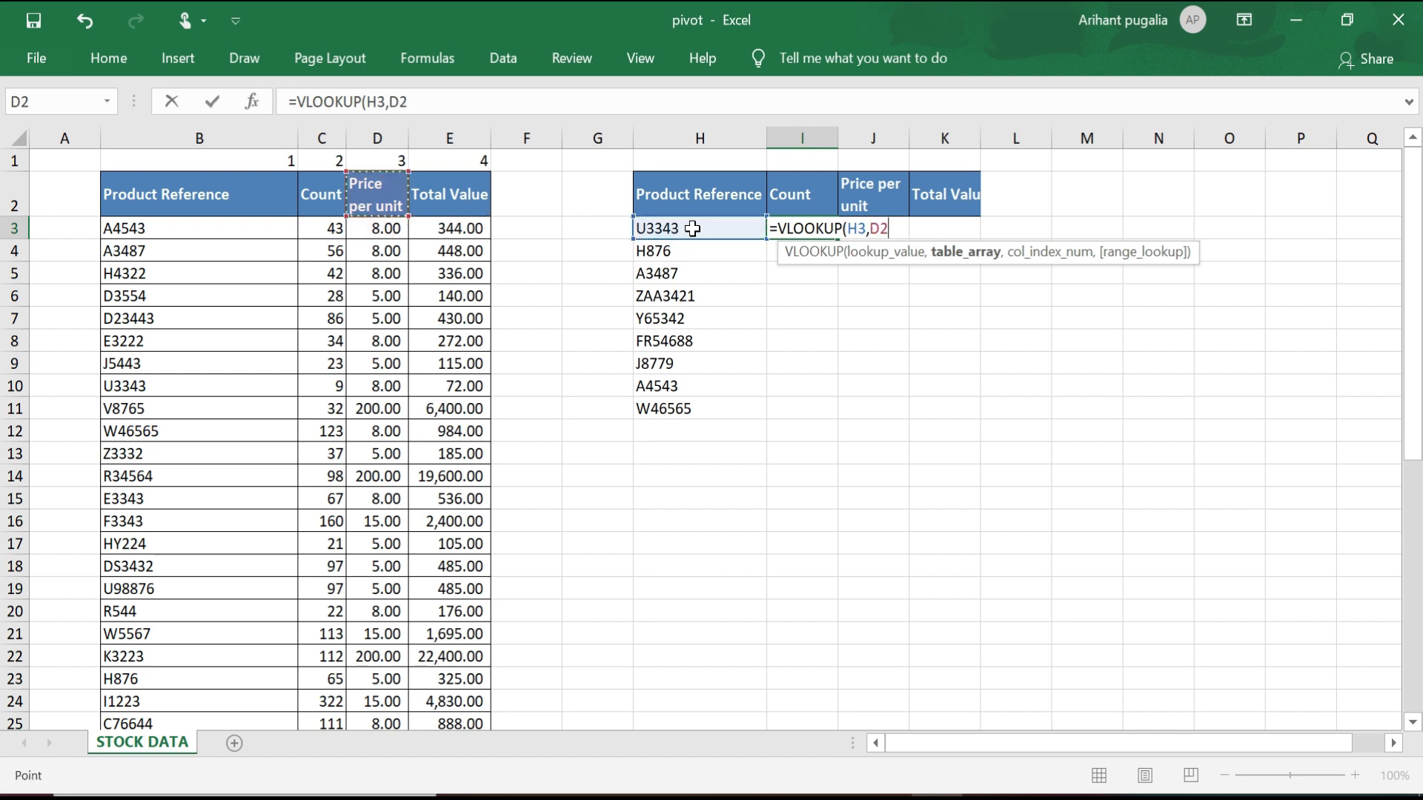
key(Left)
key(Left)
key(shift+Right)
key(shift+Right)
key(shift+Right)
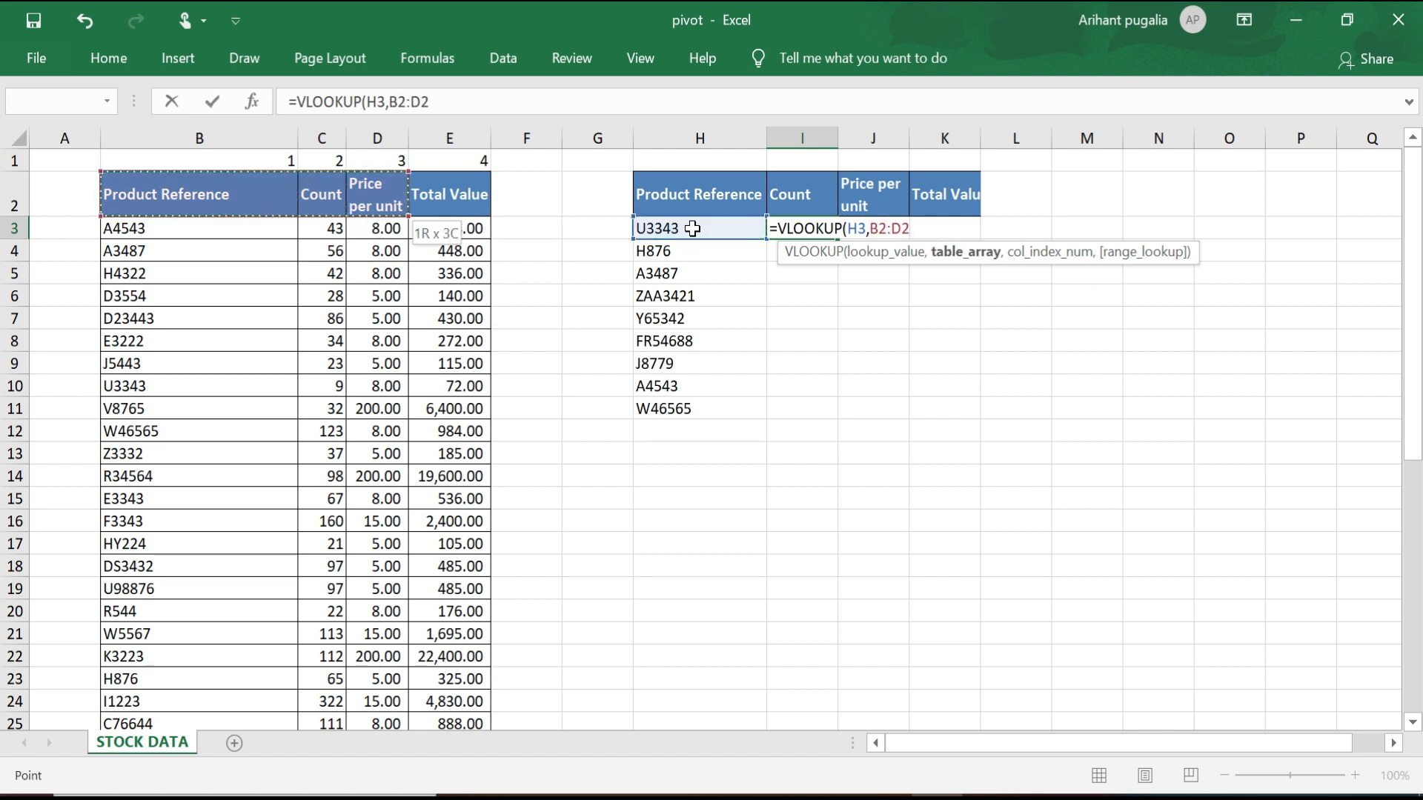
key(shift+Down)
key(shift+Down)
key(shift+Down)
key(shift+Down)
key(shift+Down)
key(shift+Down)
key(shift+Down)
key(shift+Down)
key(shift+Down)
key(shift+Down)
key(shift+Down)
key(shift+Down)
key(shift+Down)
key(shift+Down)
key(shift+Down)
key(shift+Down)
key(shift+Down)
key(shift+Down)
key(shift+Down)
key(shift+Down)
key(shift+Down)
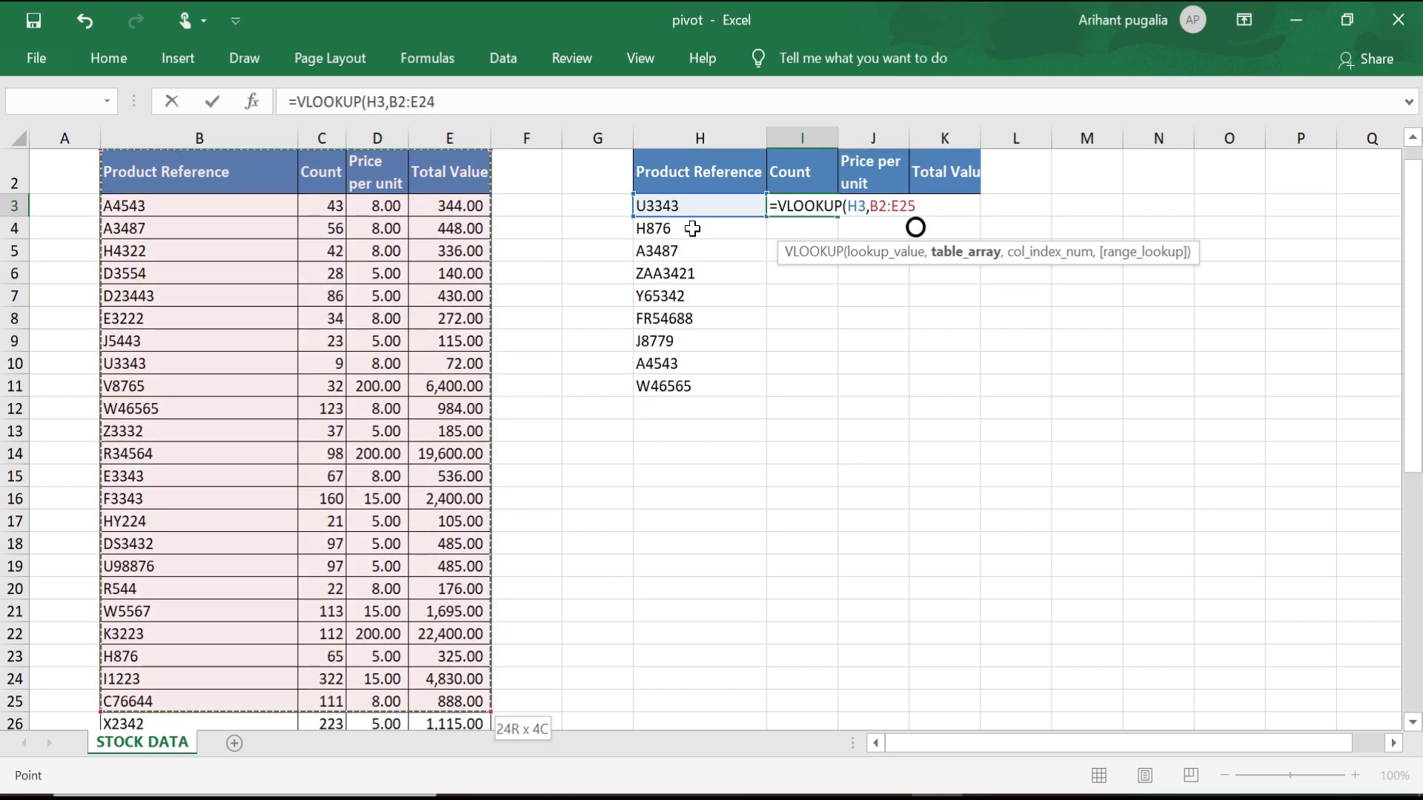
key(shift+Down)
key(shift+Down)
key(shift+Down)
key(shift+Down)
key(shift+Down)
key(shift+Down)
key(shift+Down)
key(shift+Down)
key(shift+Down)
key(shift+Down)
key(shift+Down)
key(shift+Down)
key(shift+Down)
key(shift+Down)
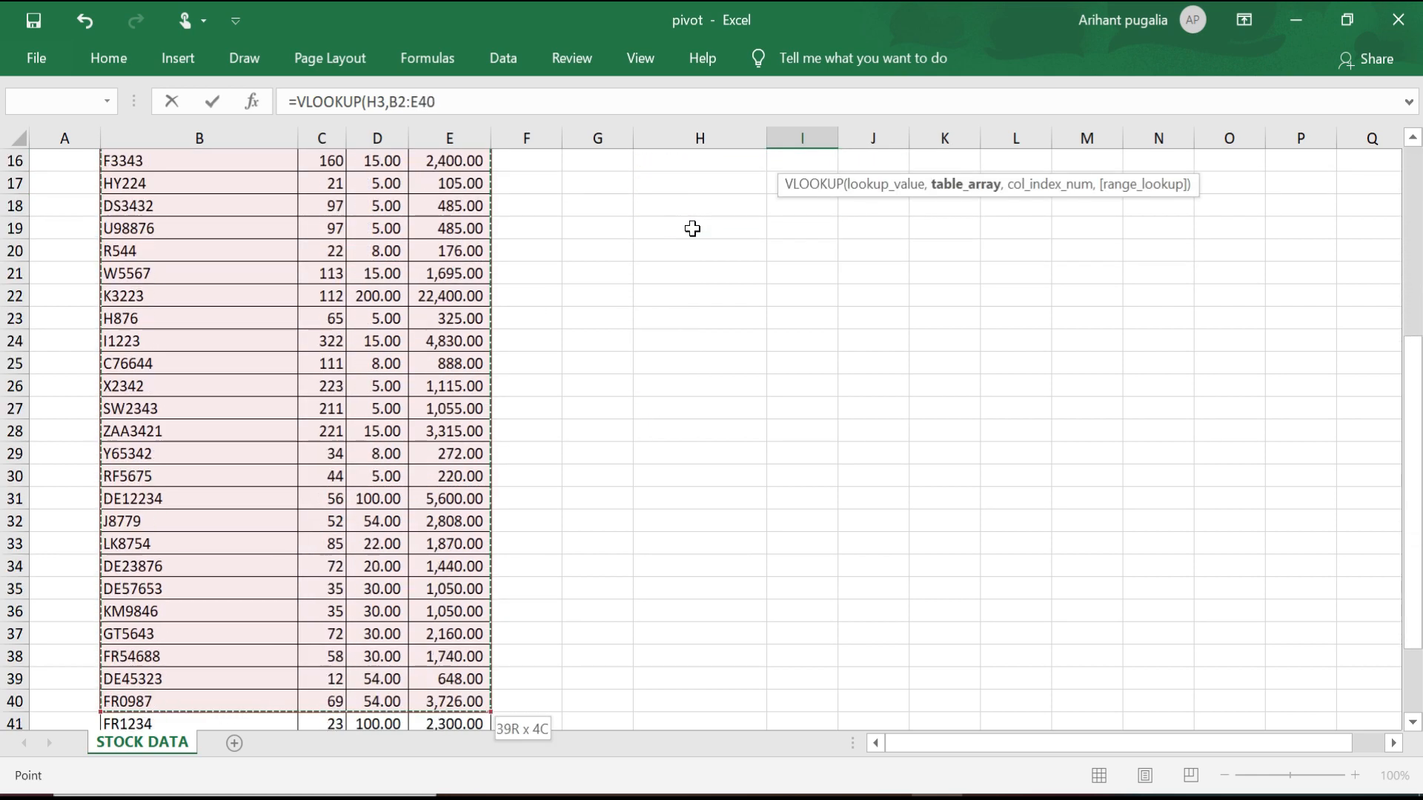
key(shift+Up)
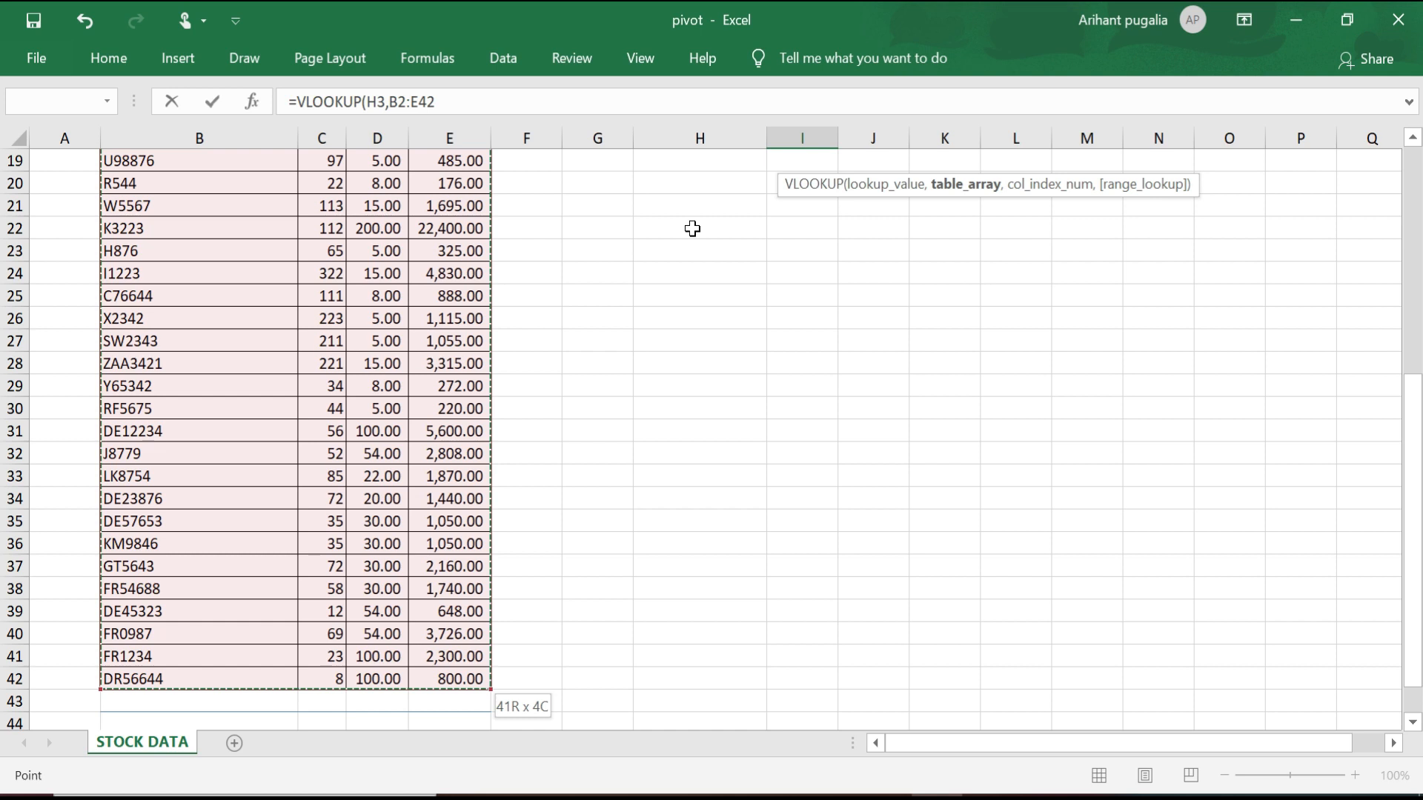
key(F4)
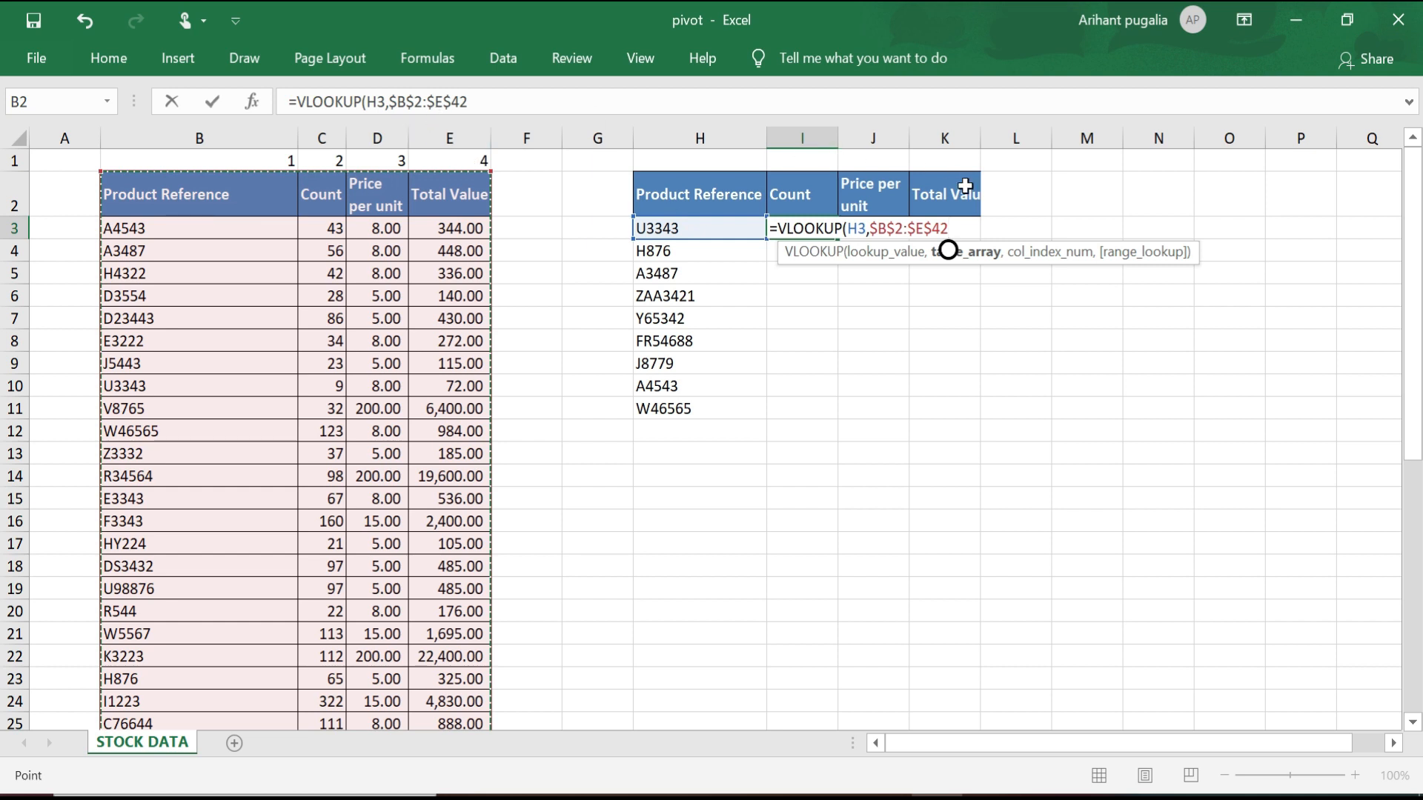
Complete the Count VLOOKUP with column index 2 and match type 0, and fill it down to I11
text(,)
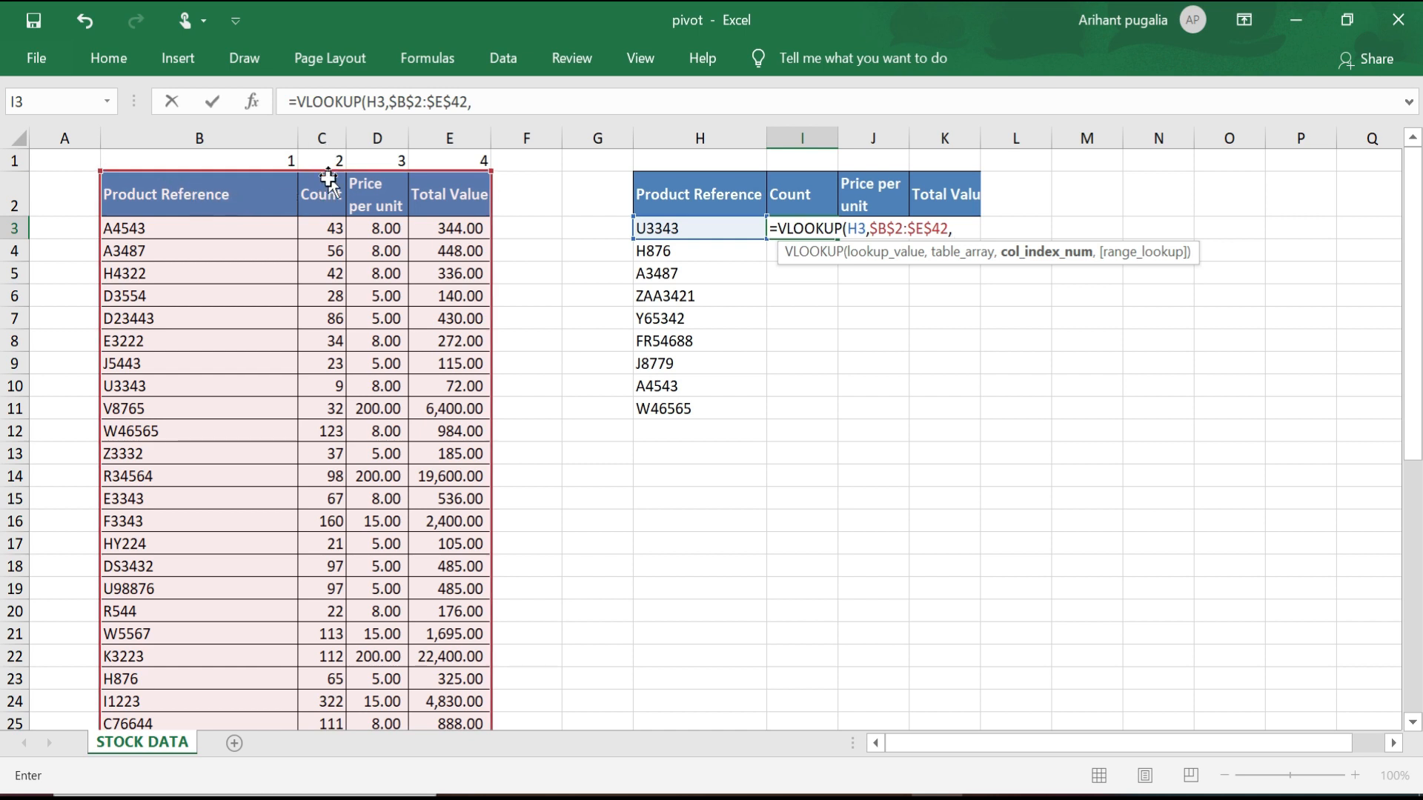
text(2,)
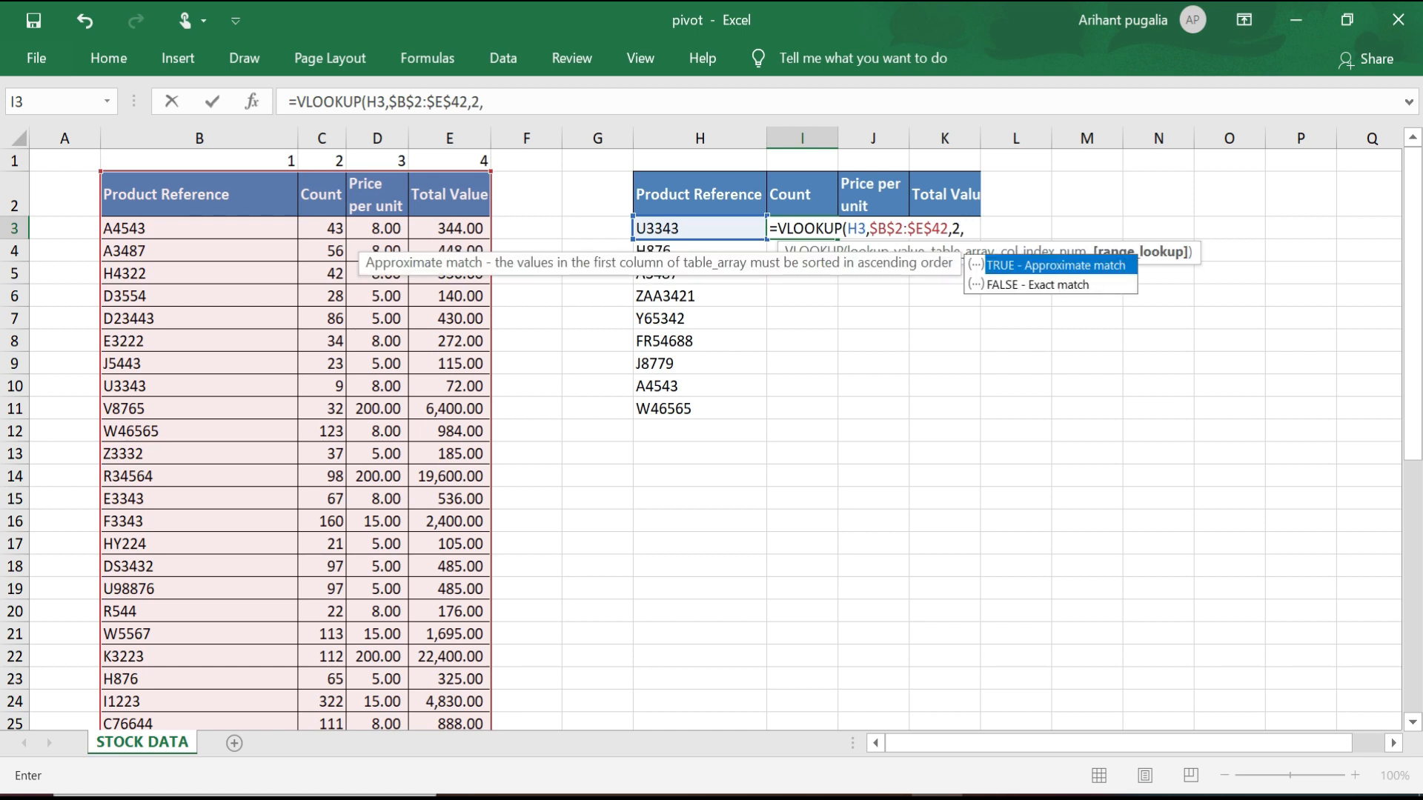
text(0))
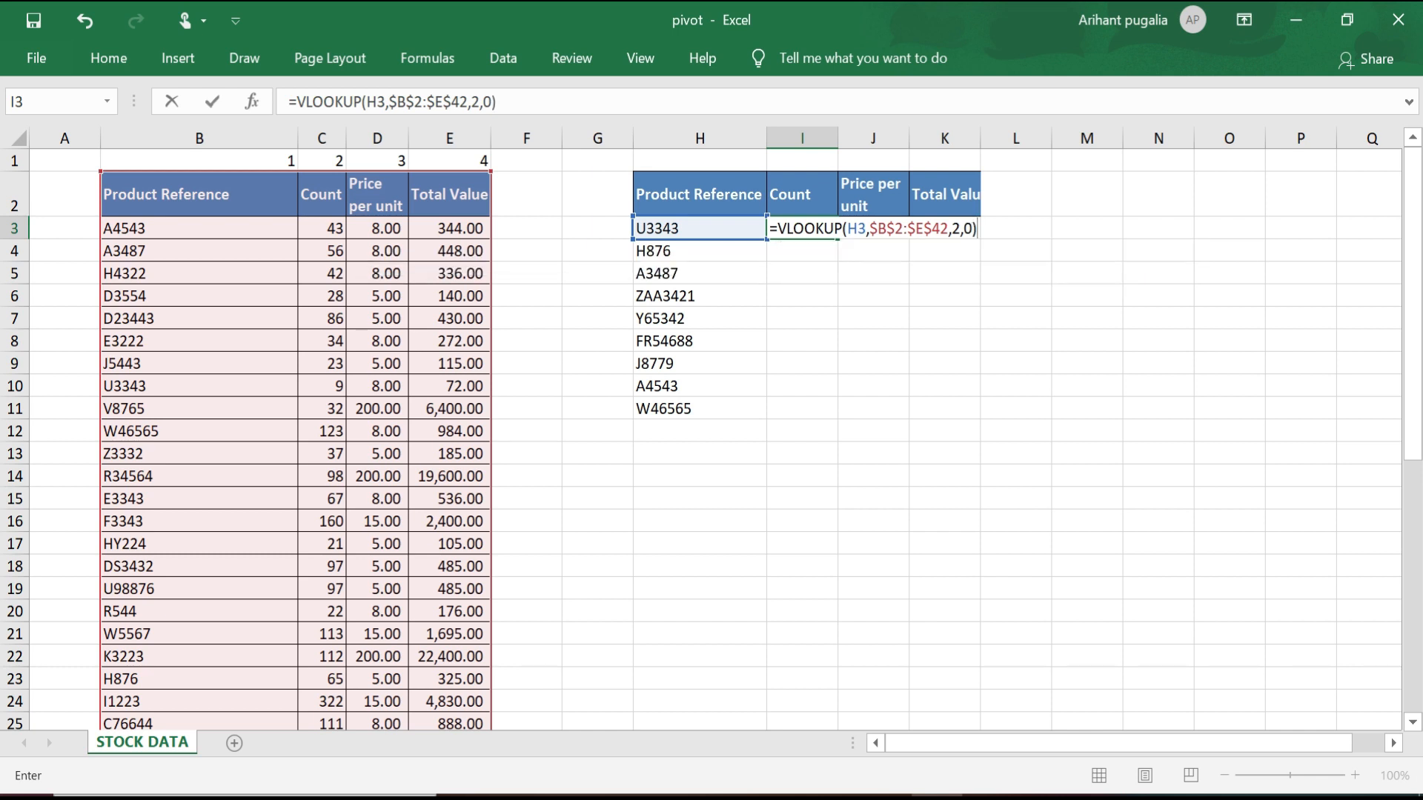
key(Return)
key(Up)
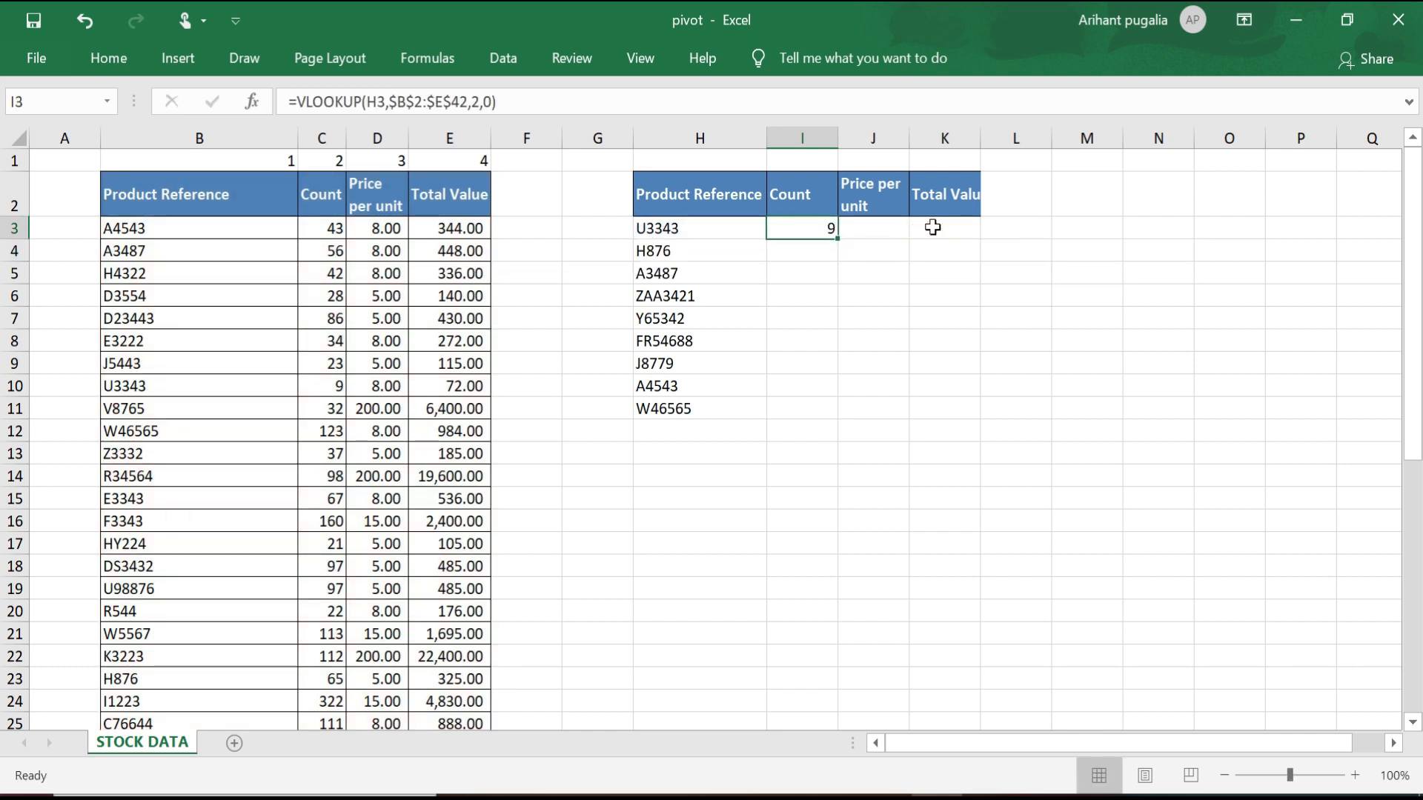
double_click(836, 238)
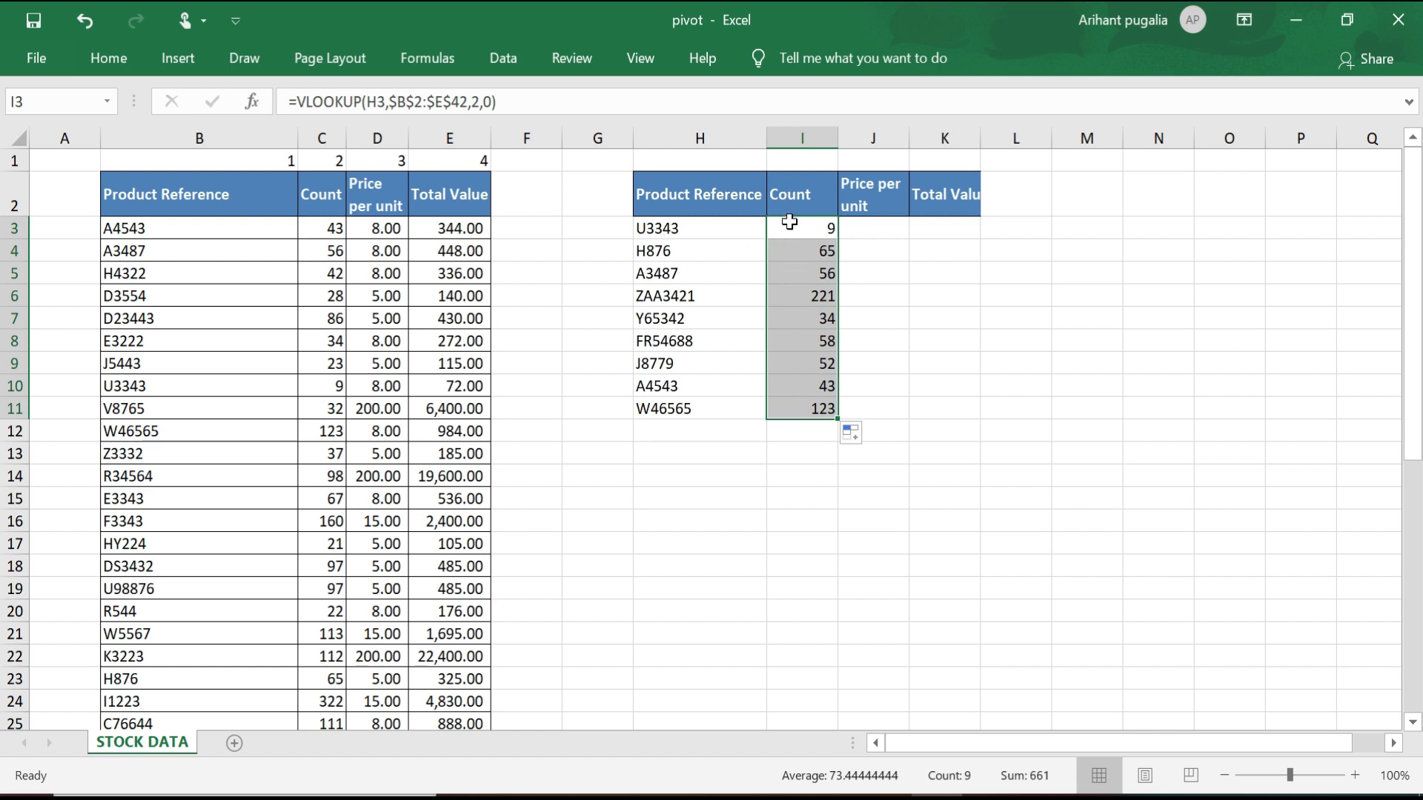
Start a VLOOKUP formula in Price per unit cell J3 with product reference H3 as the lookup value
click(857, 230)
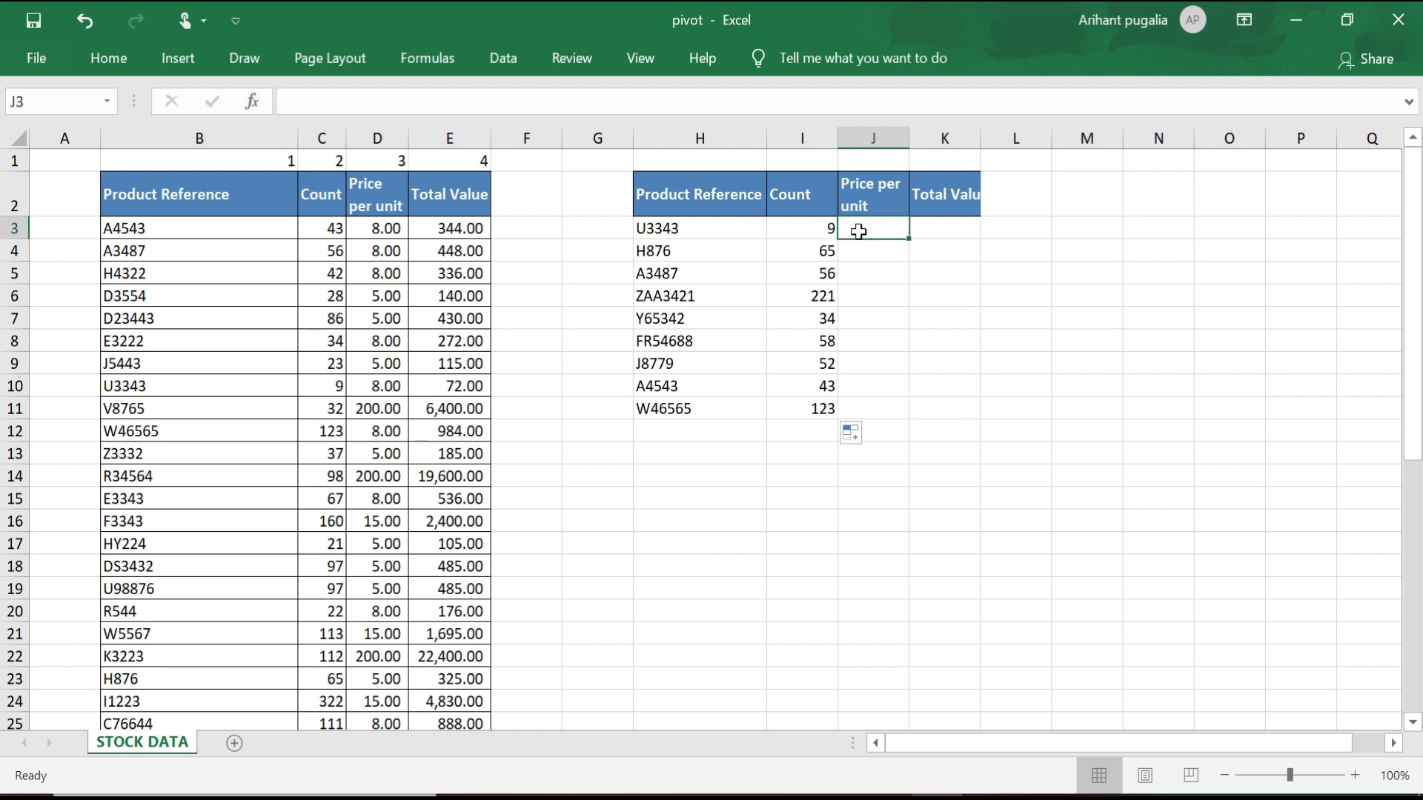
text(=V)
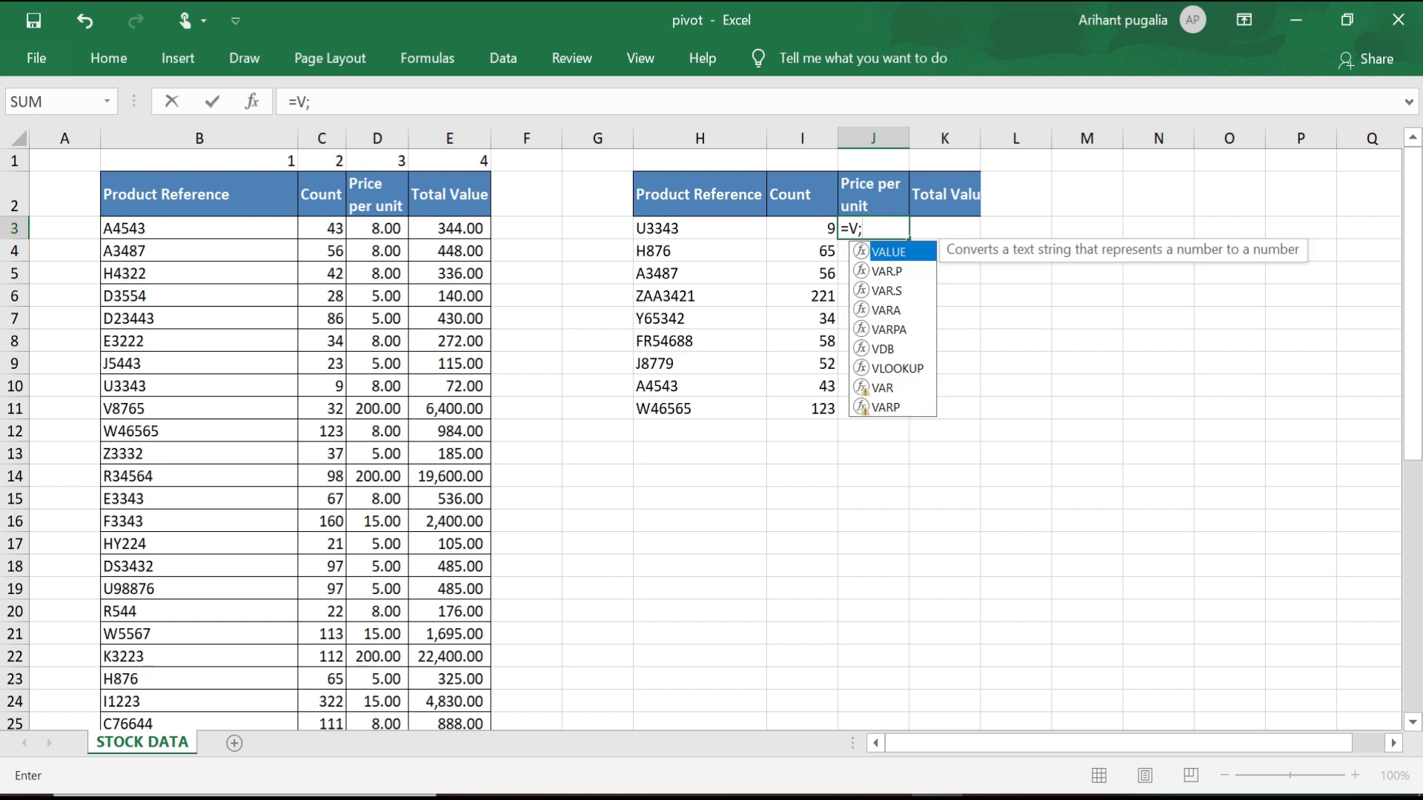
text(LO)
key(Tab)
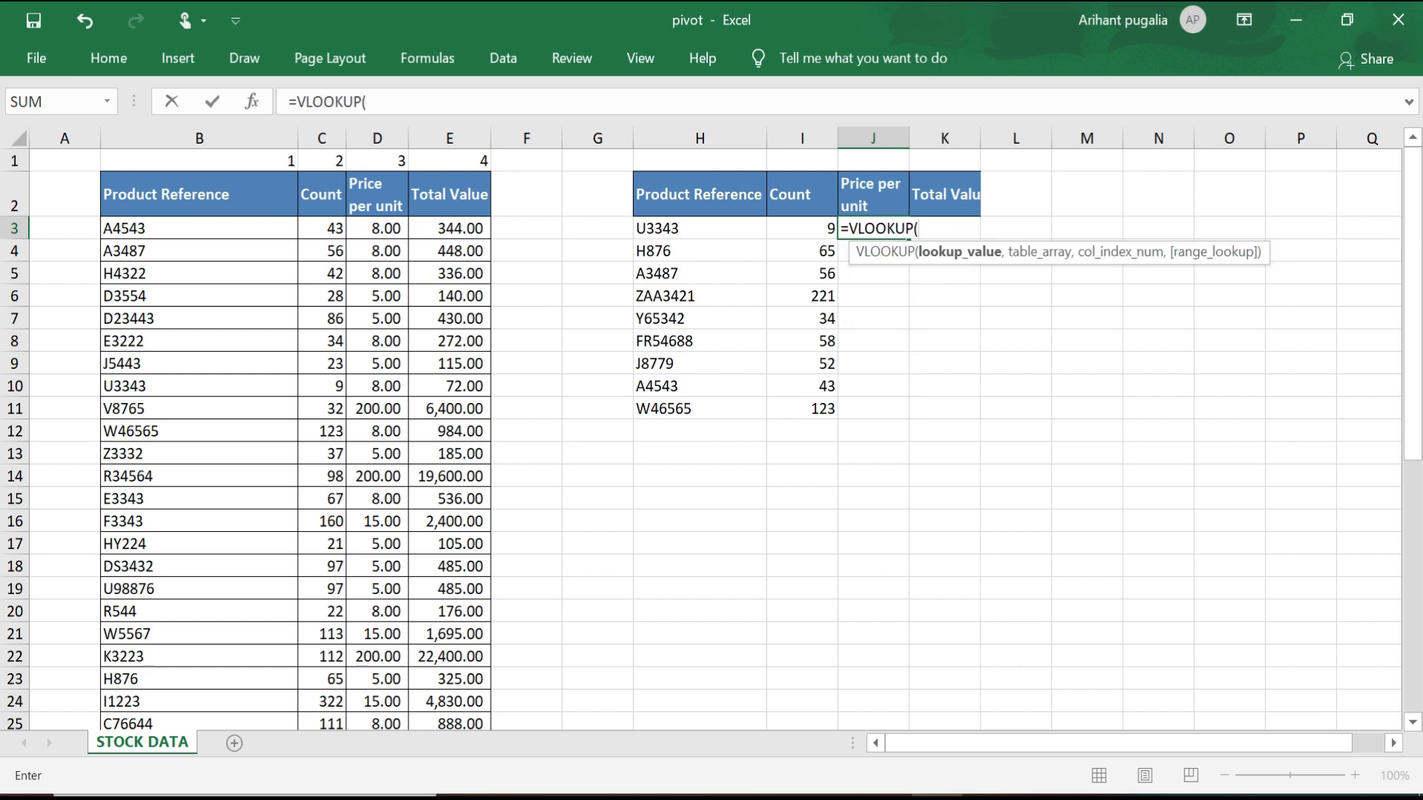
click(686, 225)
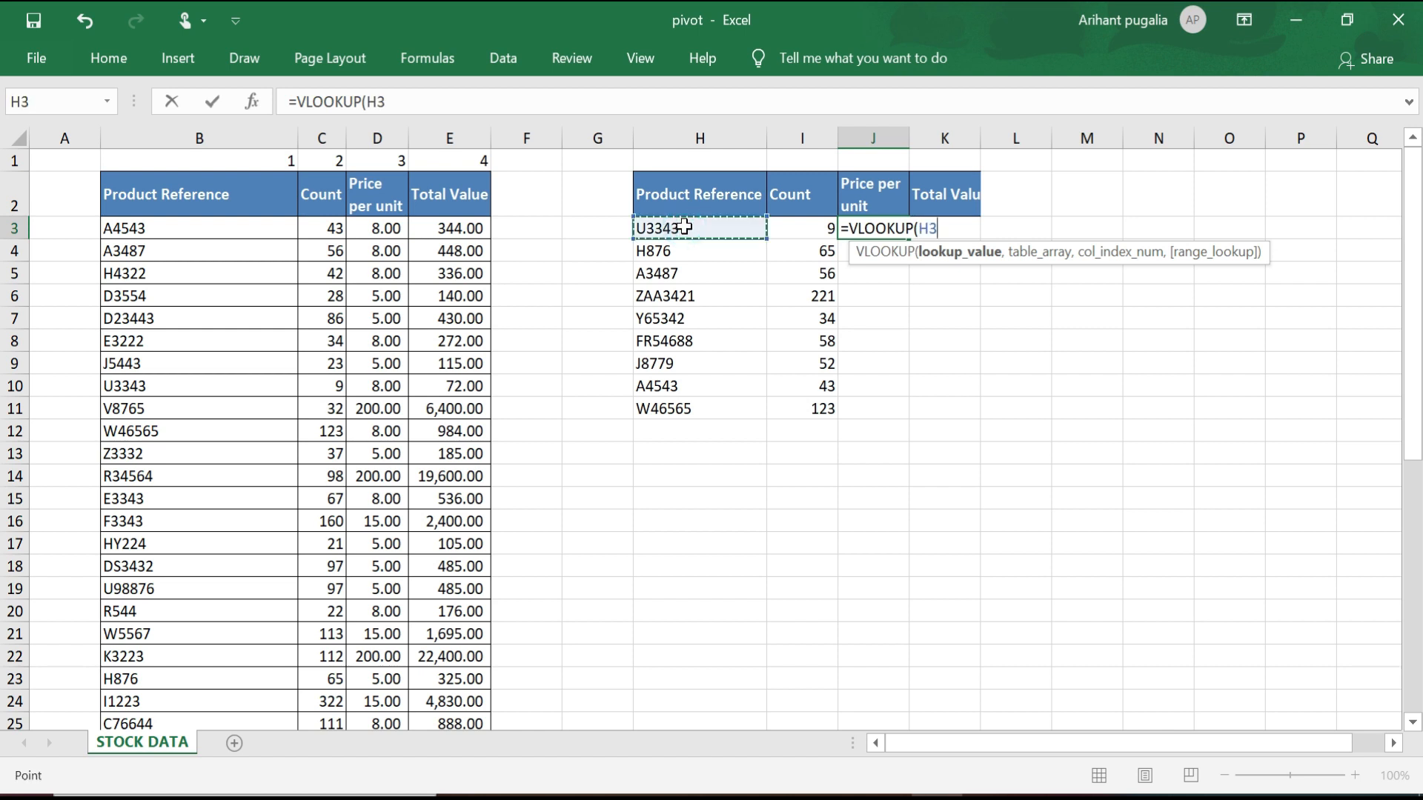
text(,)
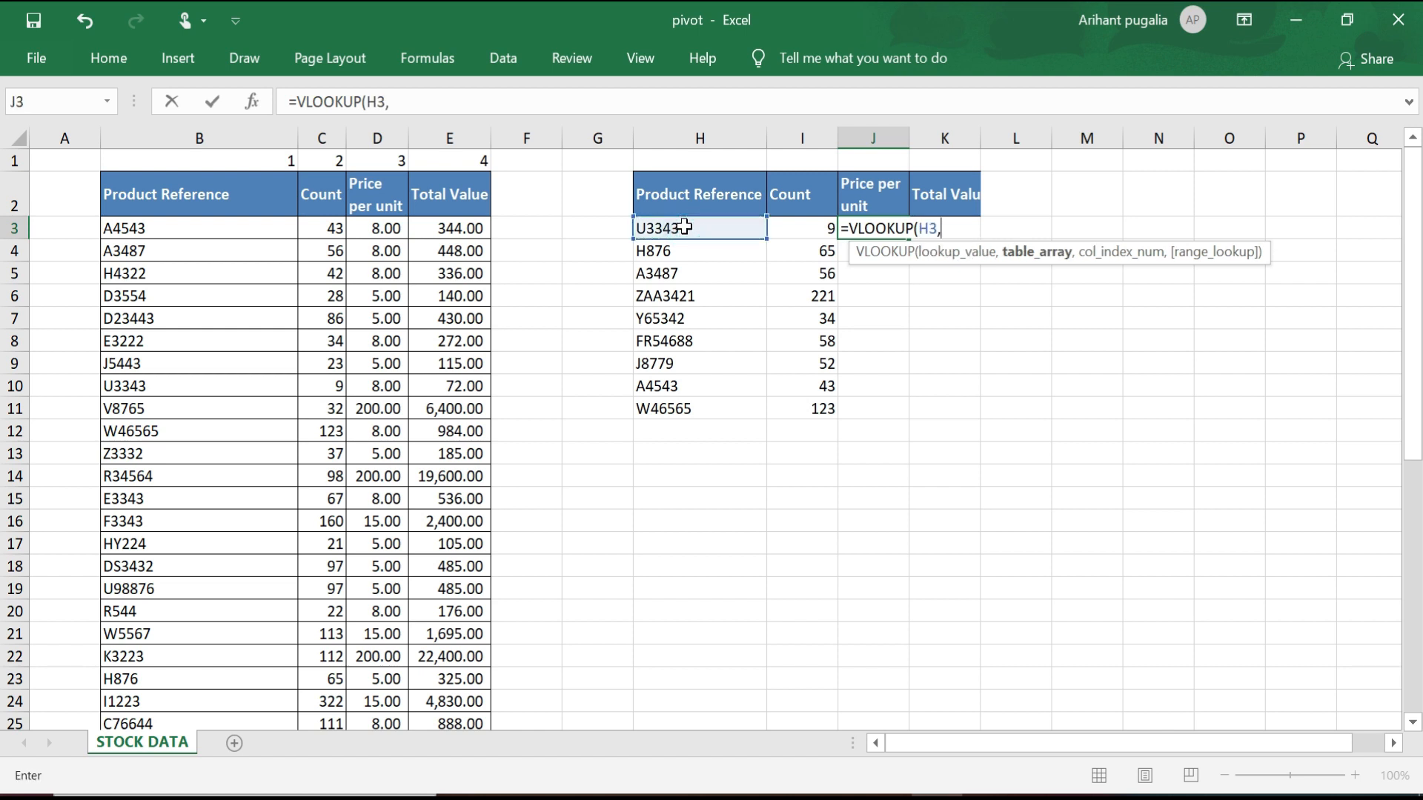
Set the Price per unit formula's table array to the whole stock data table as the absolute range $B$2:$E$42
key(Left)
key(Left)
key(Left)
key(Left)
key(Left)
key(Left)
key(Up)
key(Left)
key(Left)
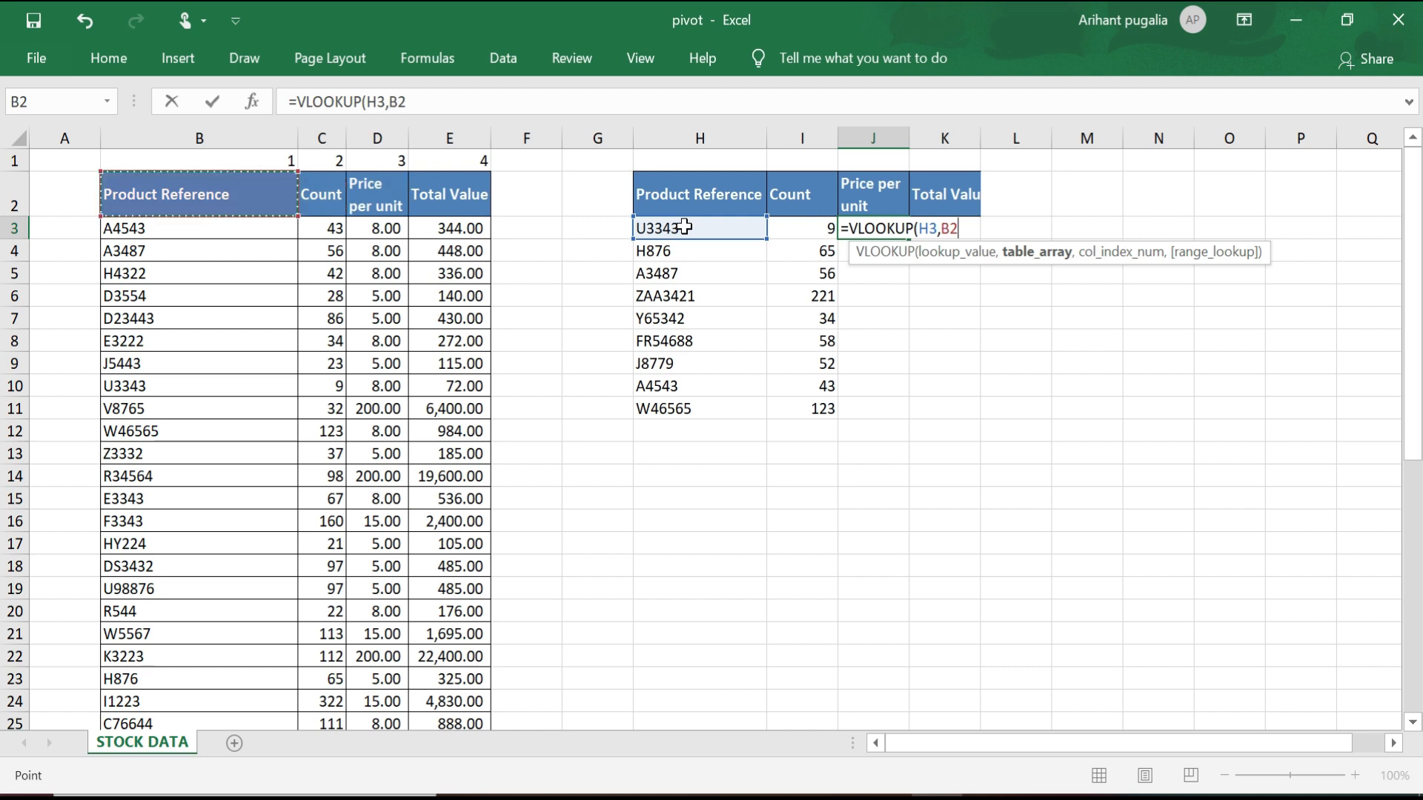
key(shift+Right)
key(shift+Right)
key(shift+Right)
key(ctrl+shift+Down)
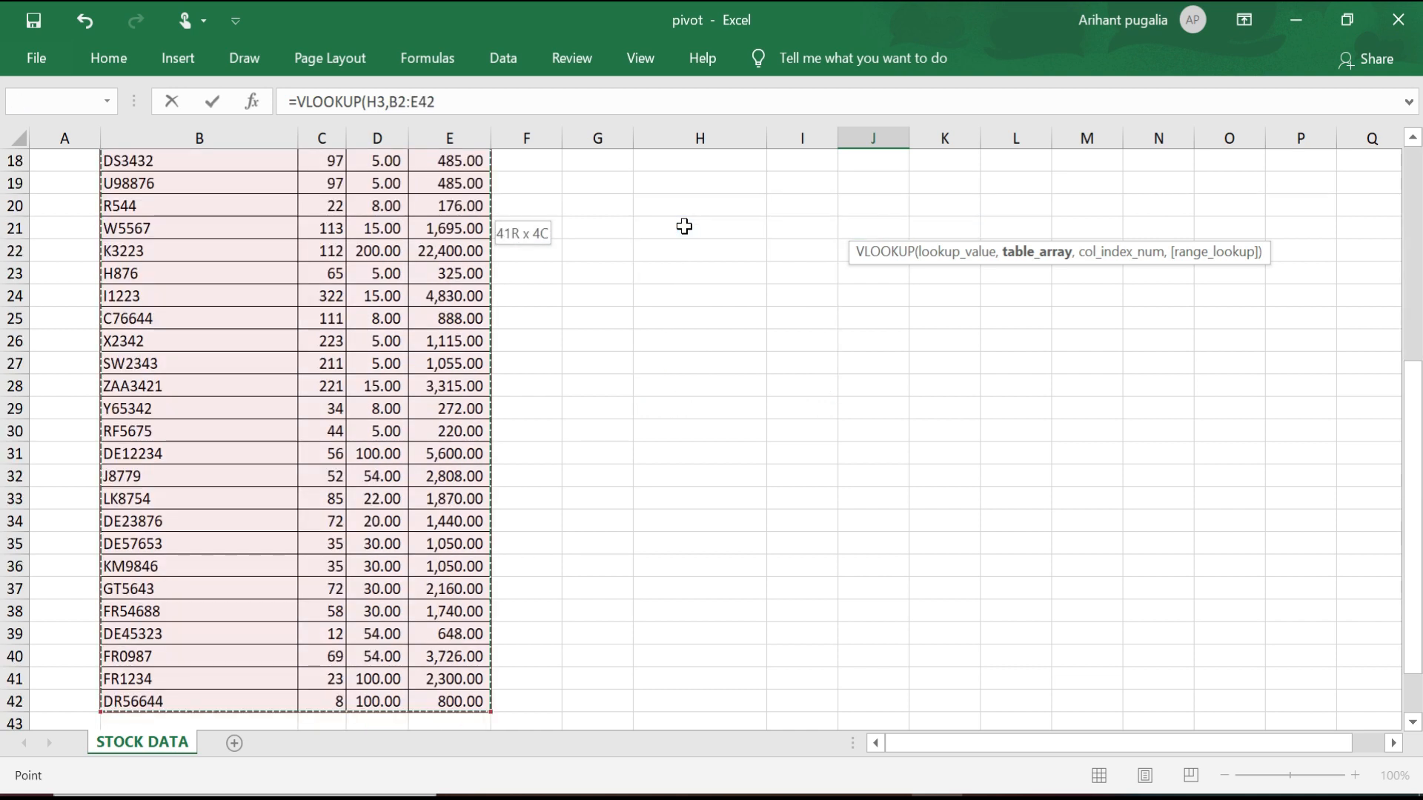
key(F4)
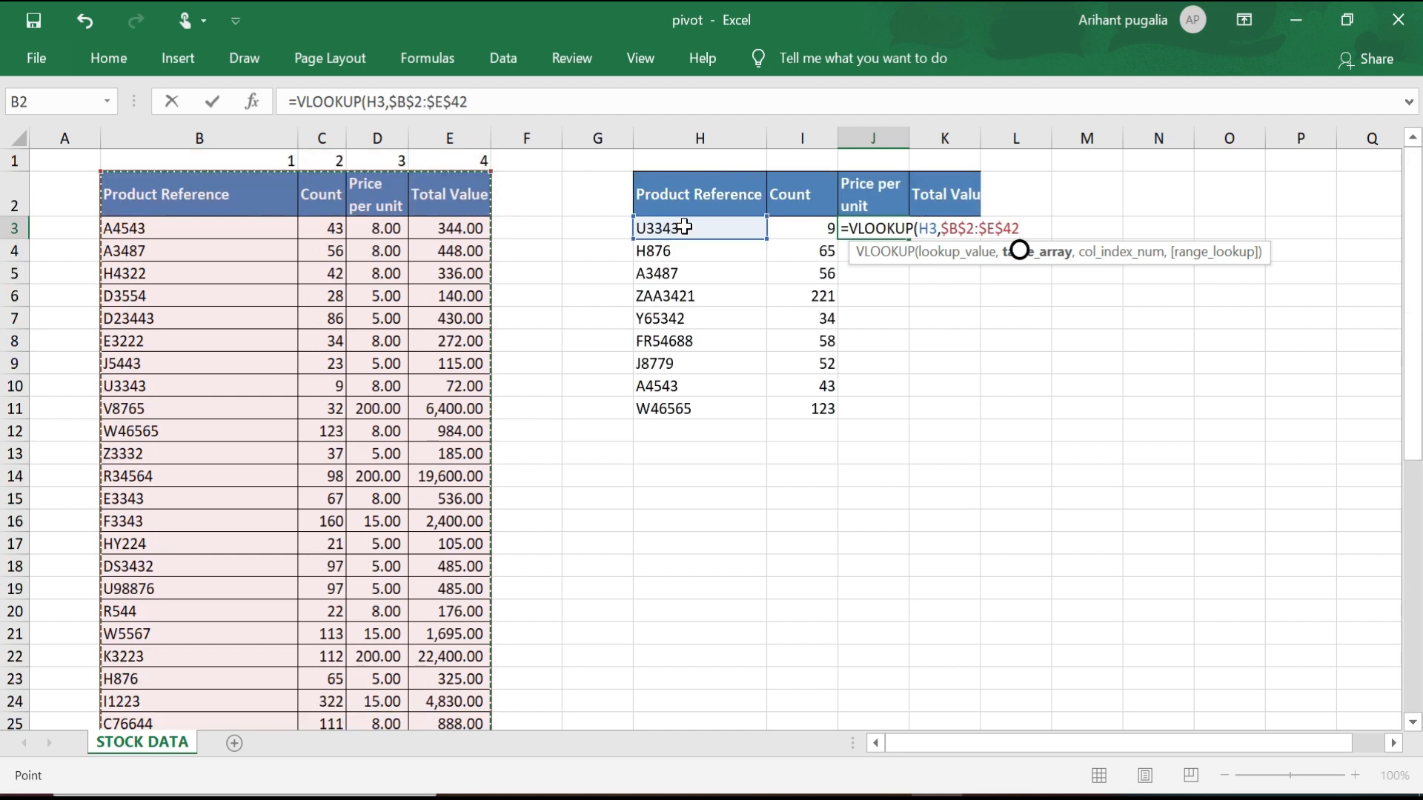
text(,)
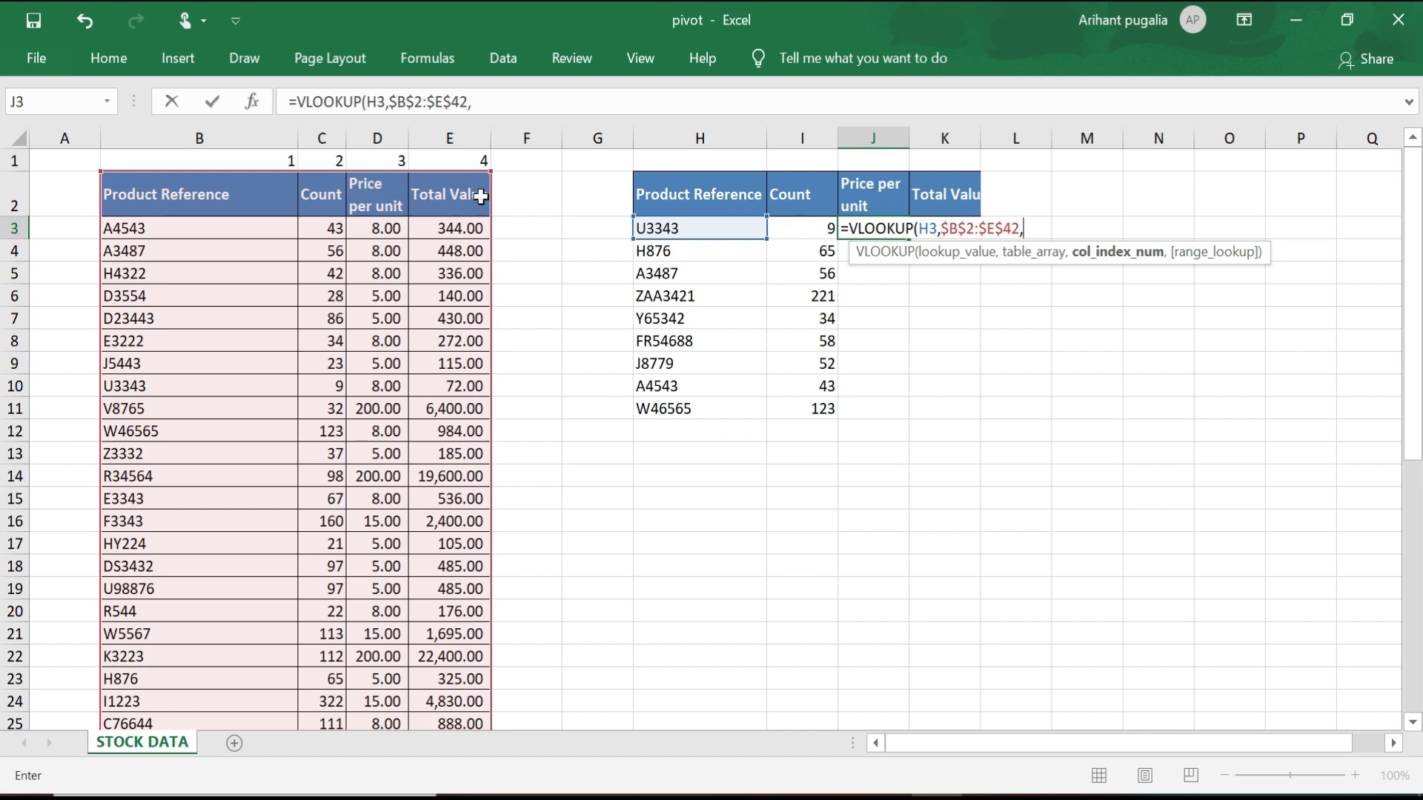
Complete the Price per unit VLOOKUP with column index 3 and match type 0, and fill it down to J11
text(3,)
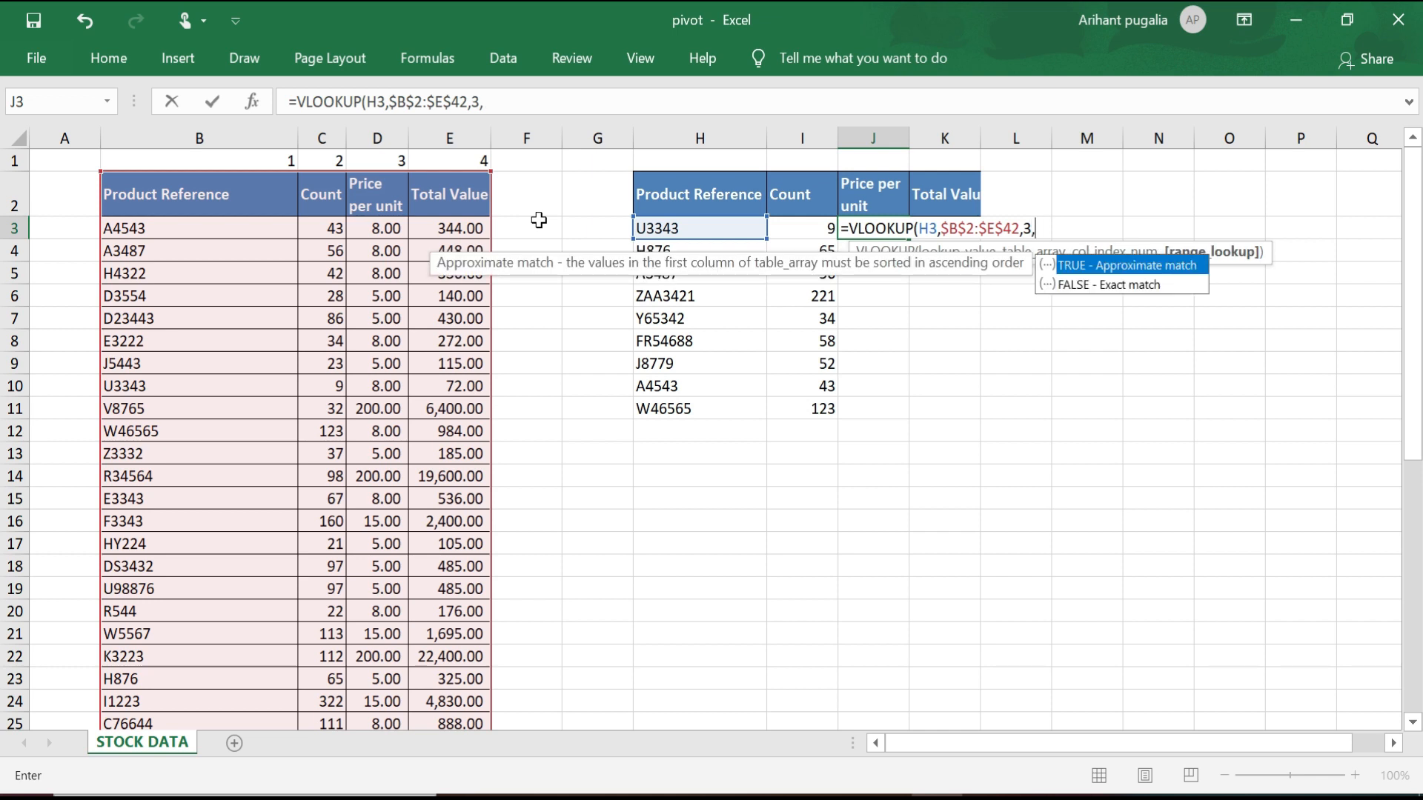
text(0))
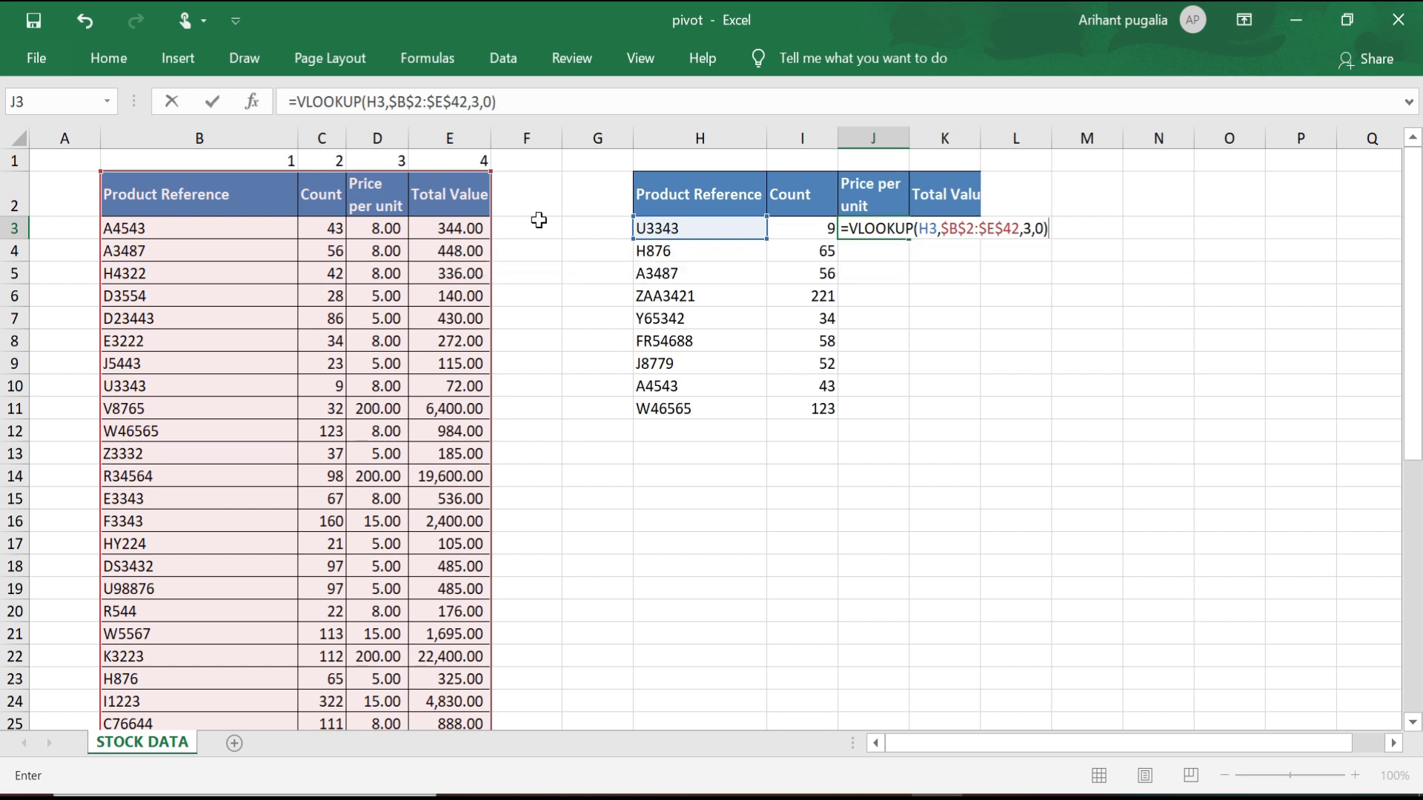
key(Return)
key(Up)
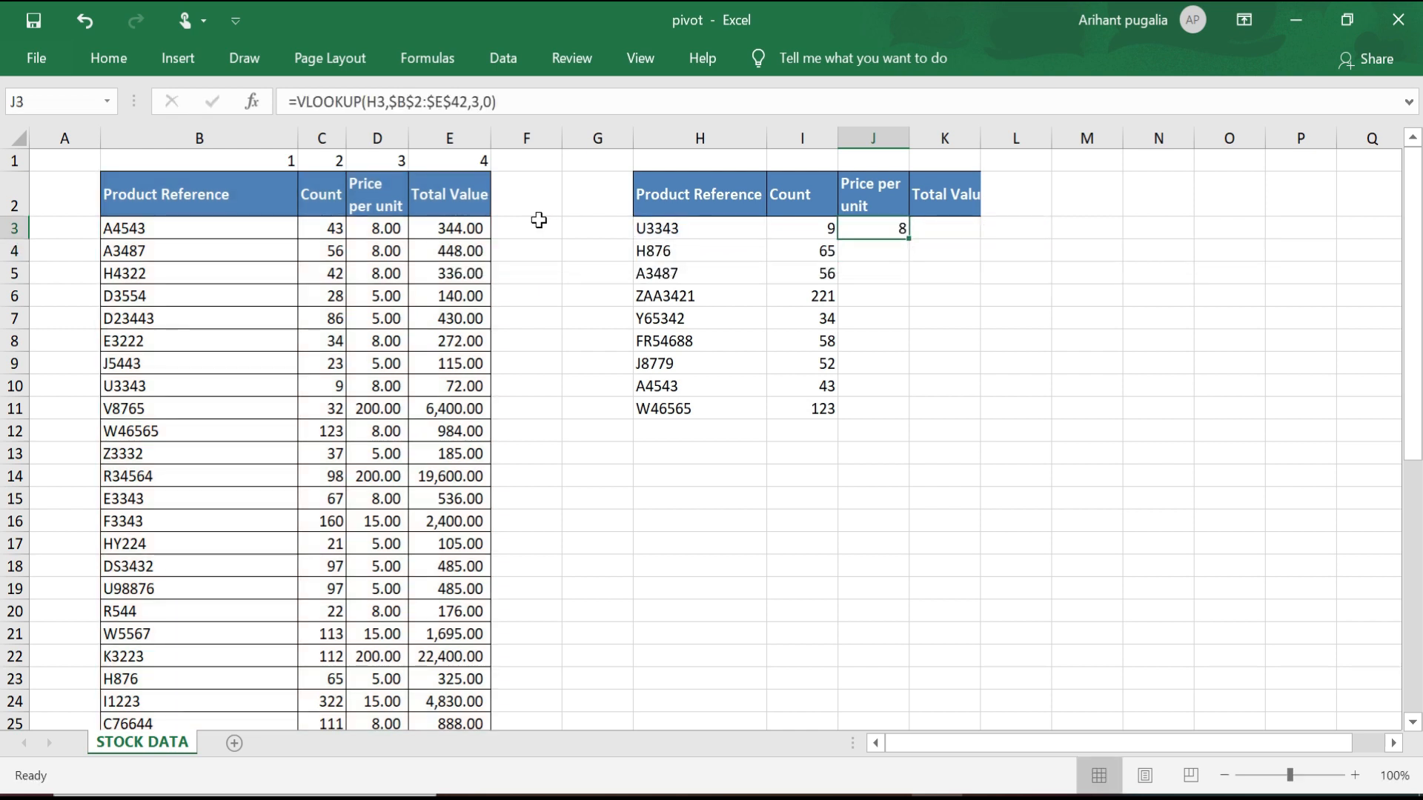
double_click(908, 239)
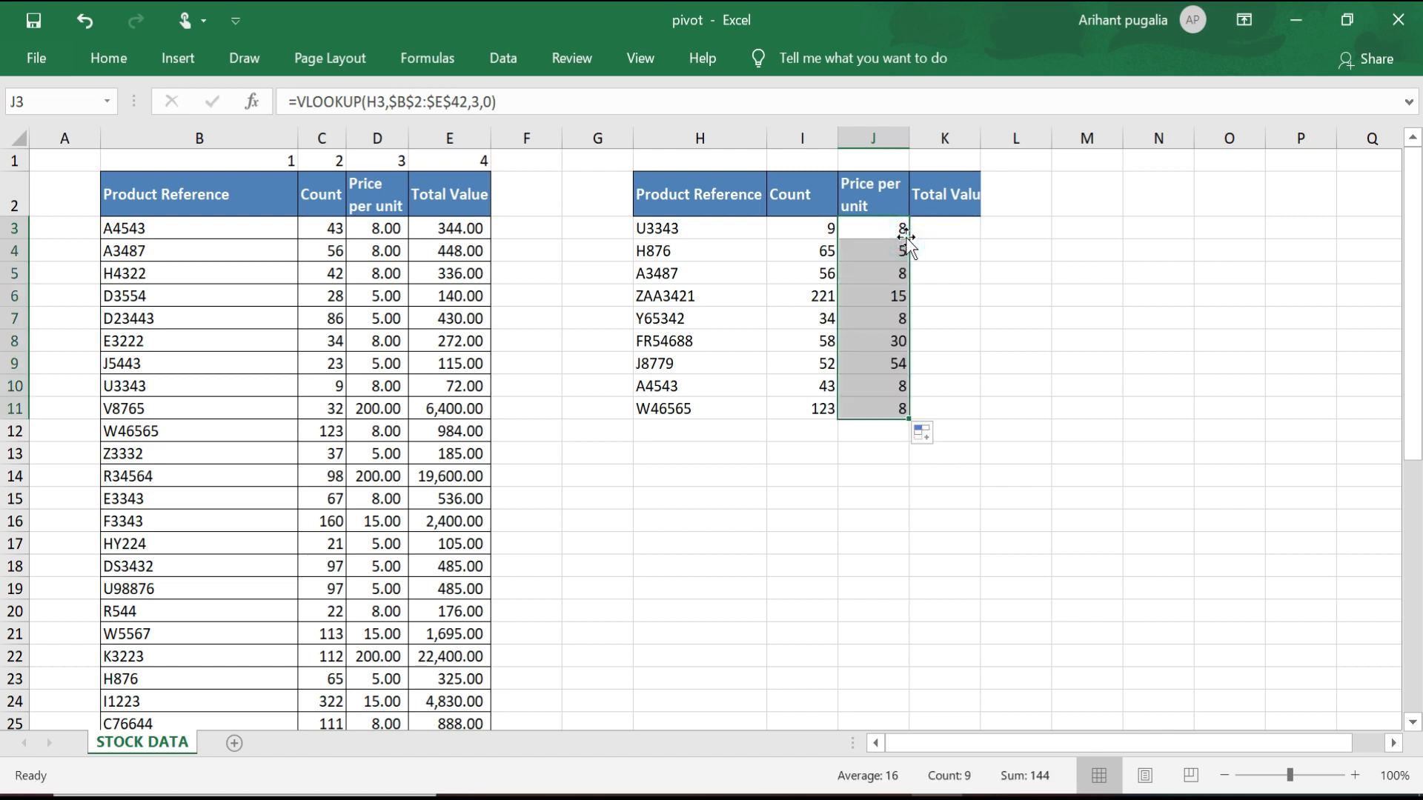
Start a VLOOKUP formula in Total Value cell K3 with product reference H3 as the lookup value
click(946, 227)
text(=V)
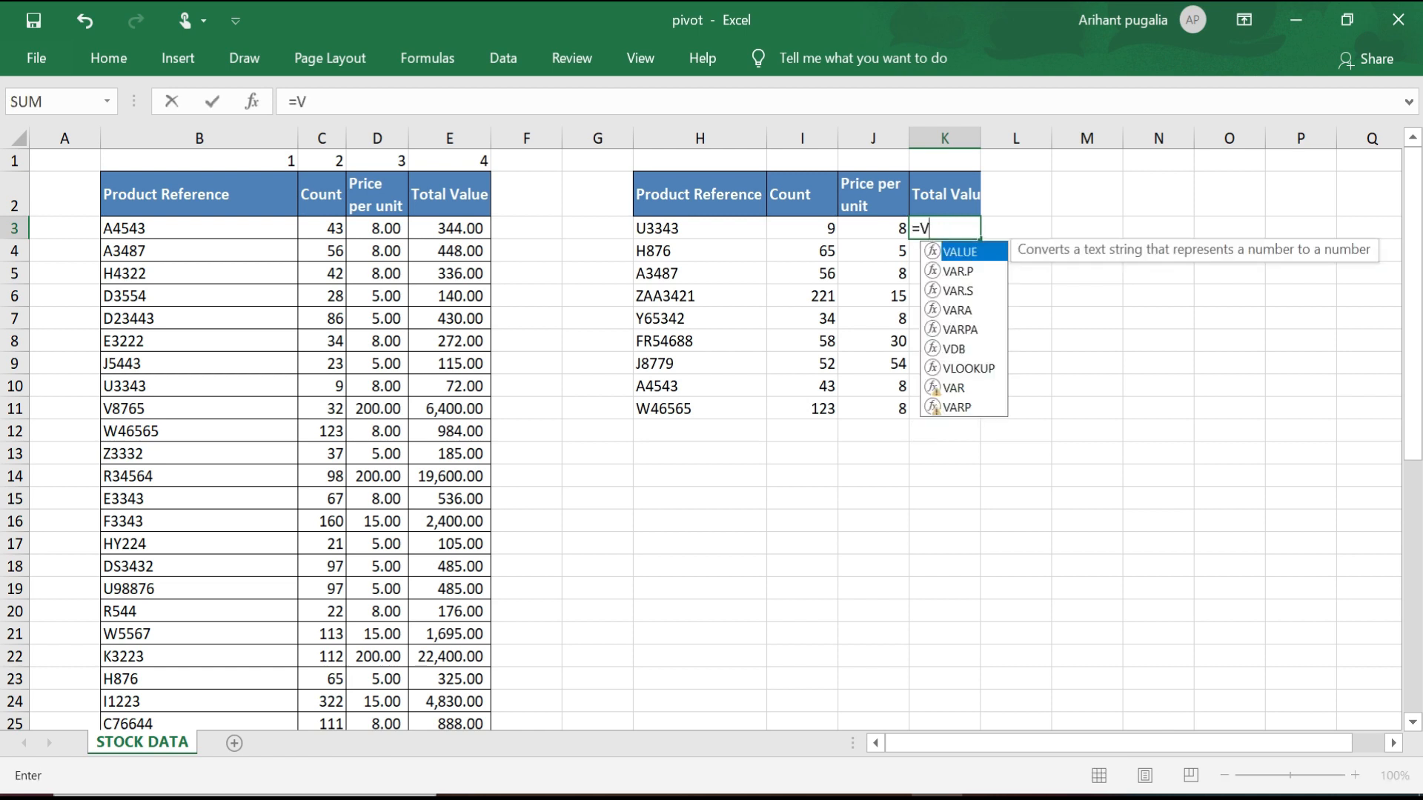
text(L)
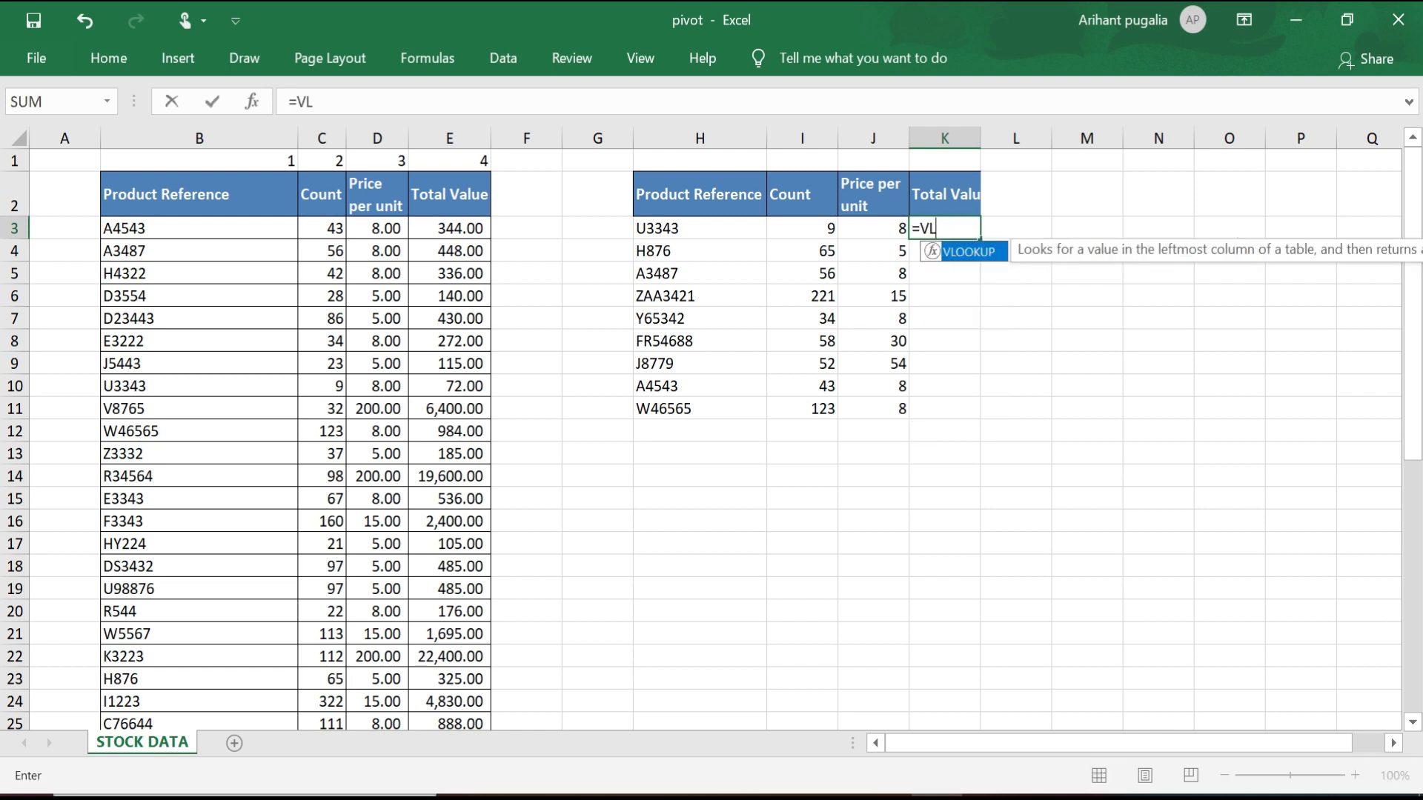
key(Tab)
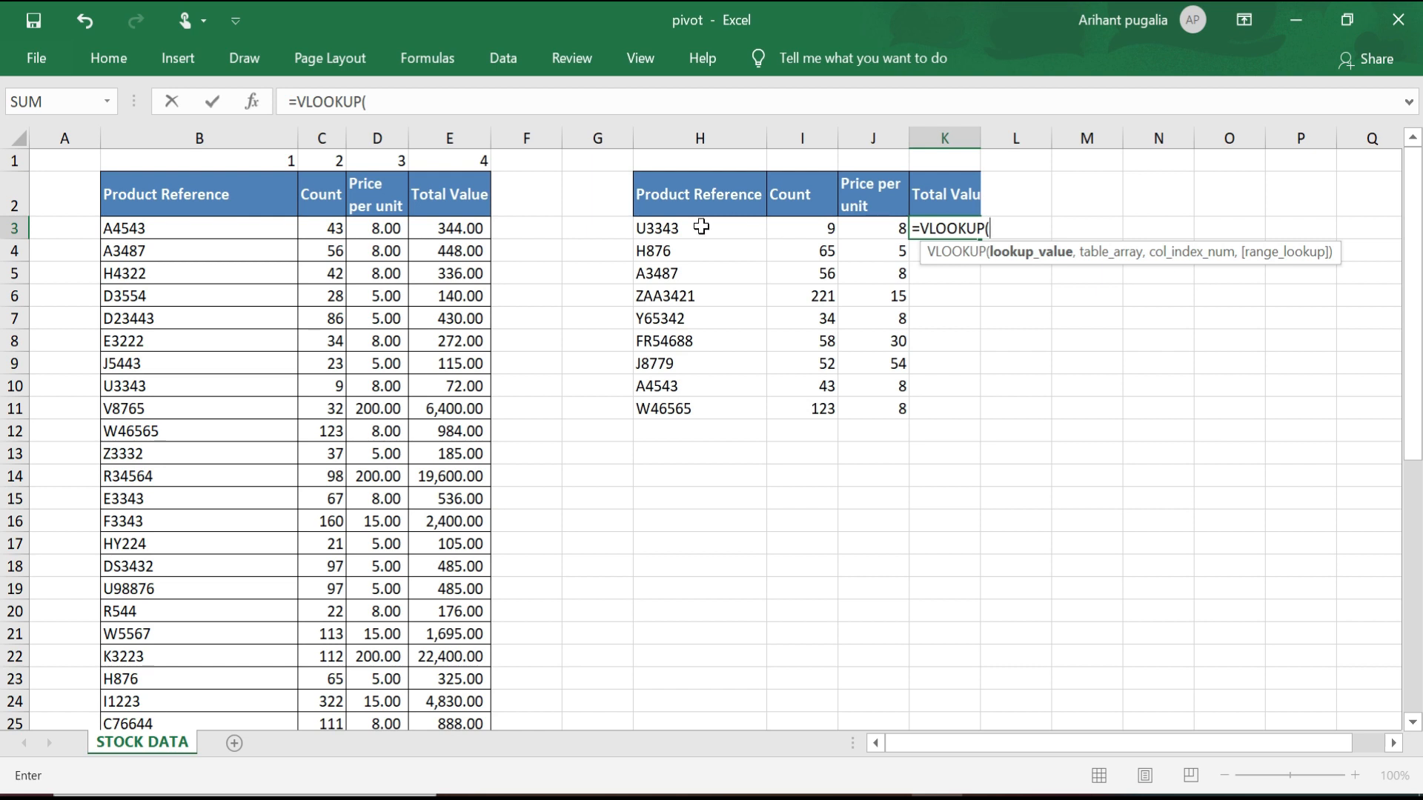
click(701, 227)
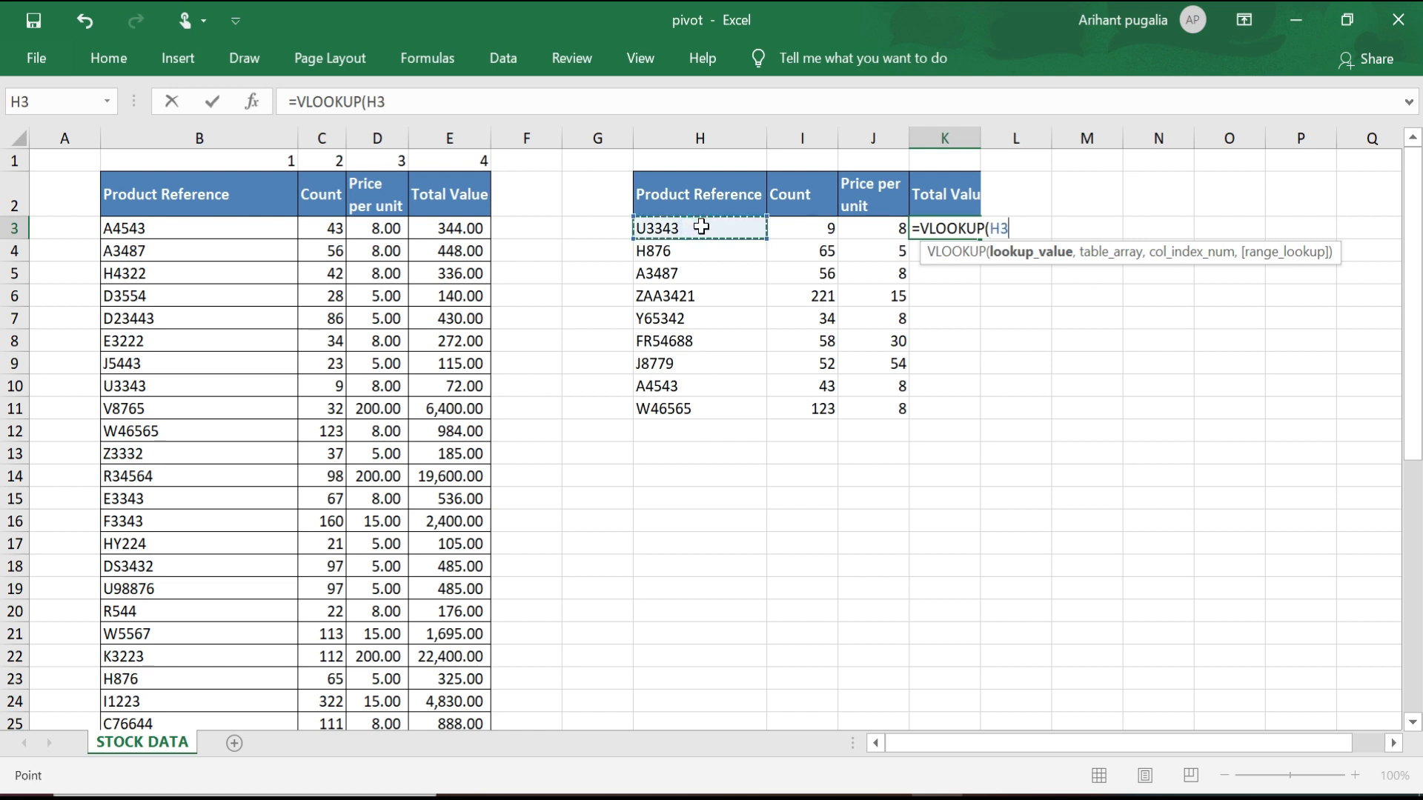
text(,)
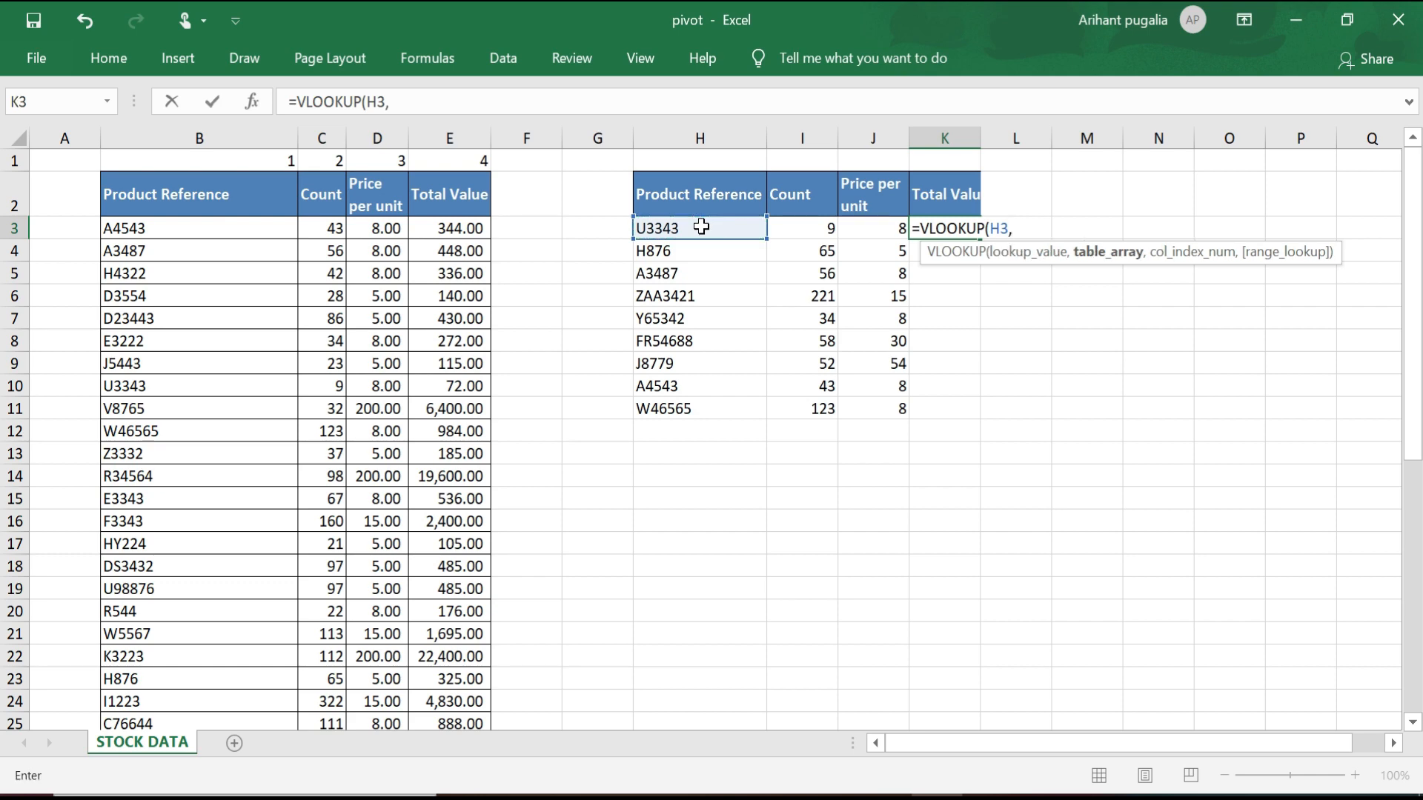
Set the Total Value formula's table array to the whole stock data table as the absolute range $B$2:$E$42
click(200, 195)
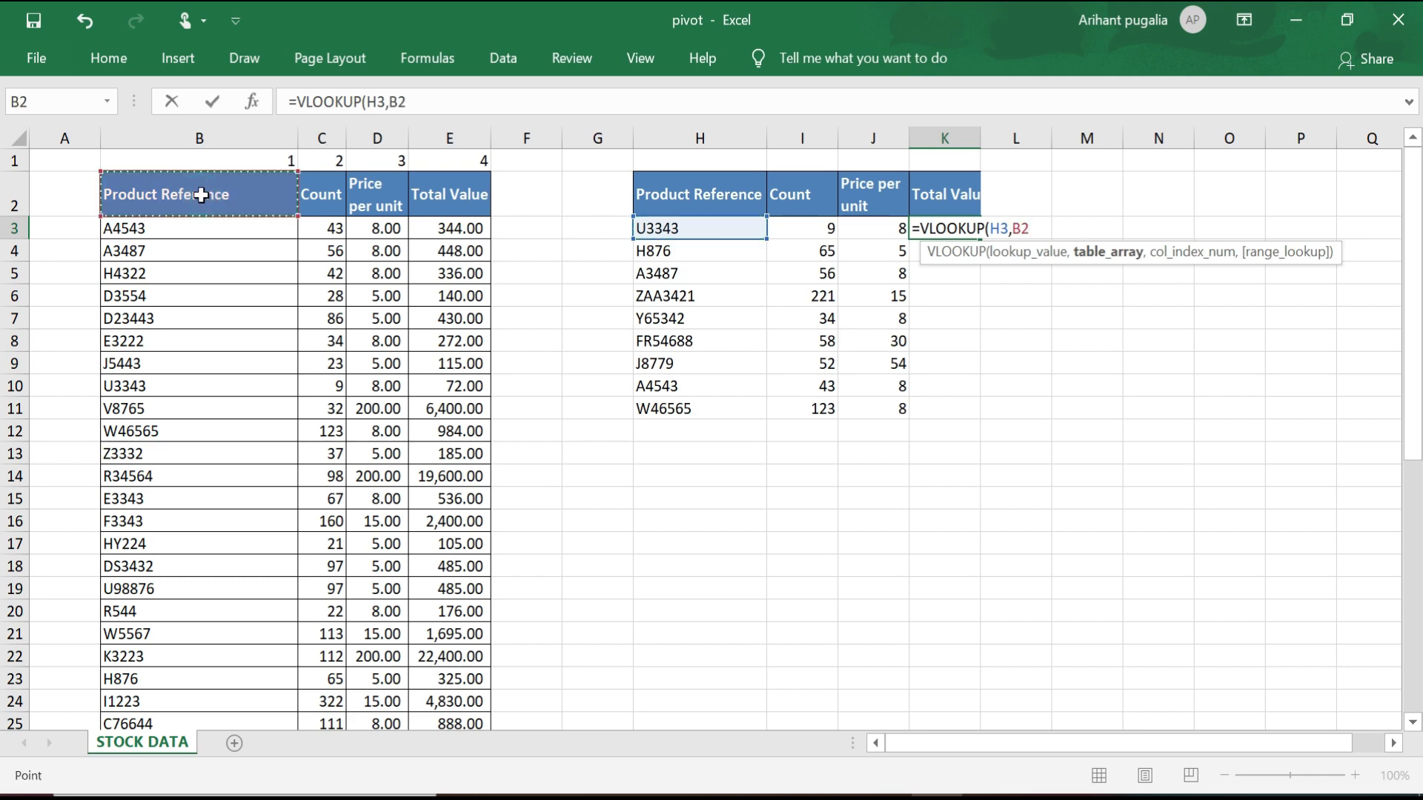
key(shift+Right)
key(shift+Right)
key(shift+Right)
key(ctrl+shift+Down)
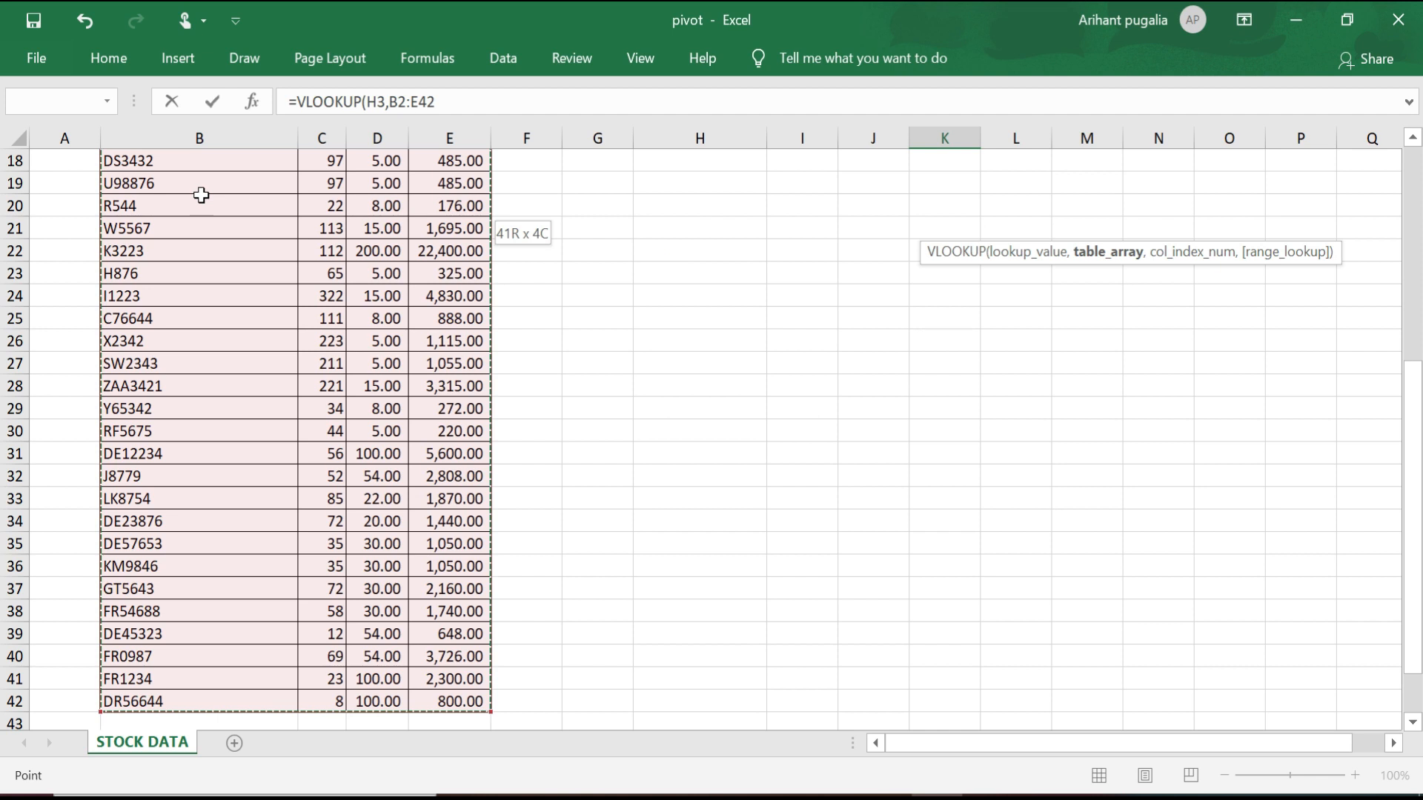
key(F4)
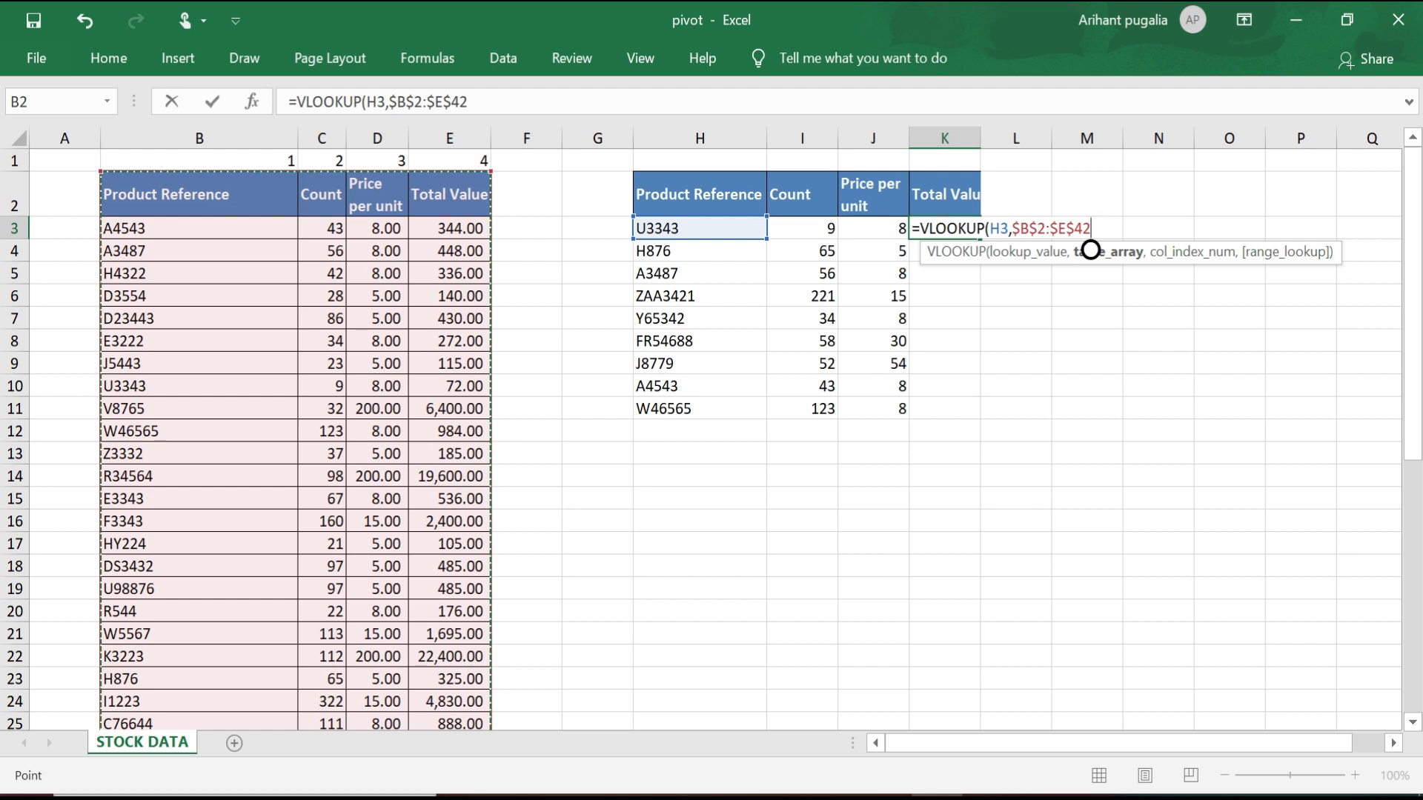
text(,)
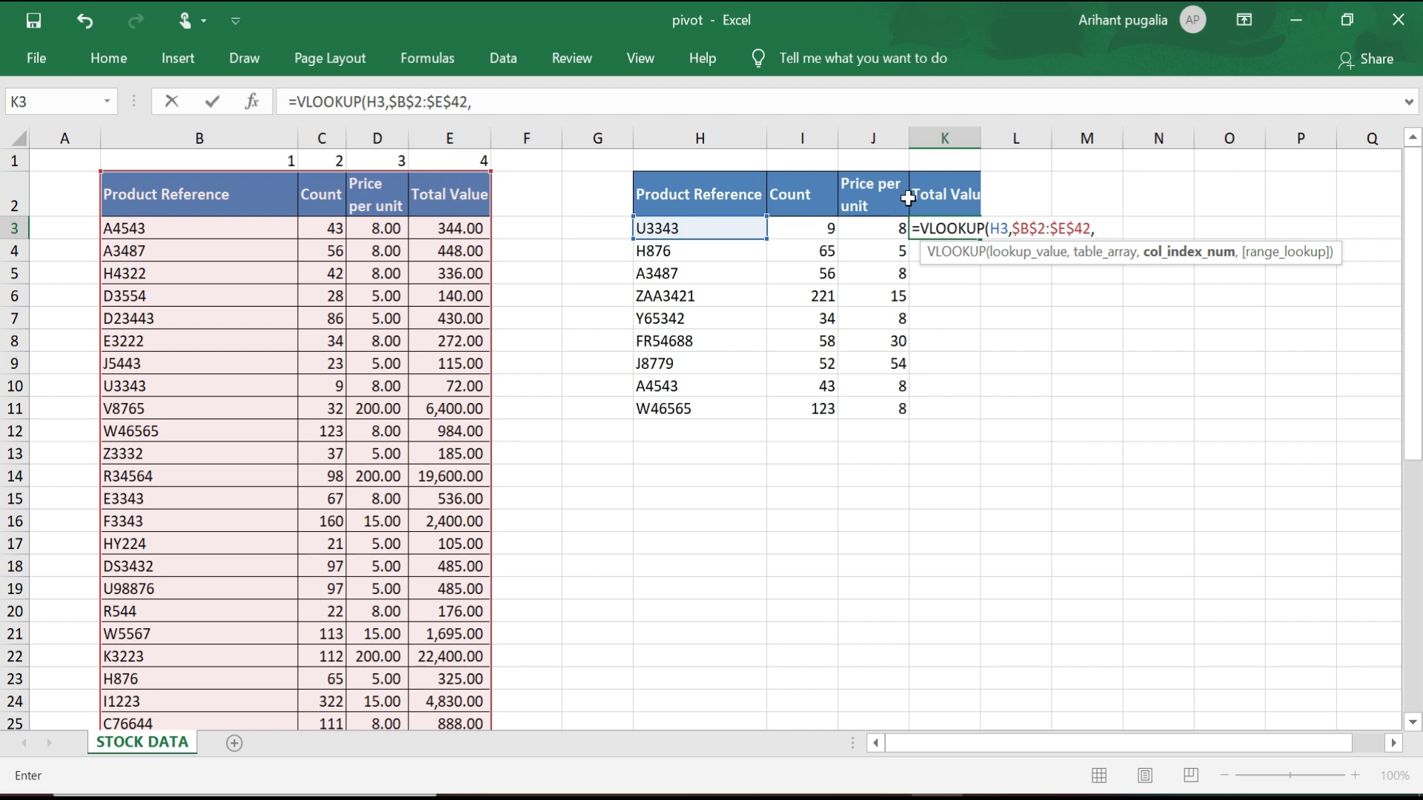
Complete the Total Value VLOOKUP with column index 4 and match type 0, and fill it down to K11
text(4,)
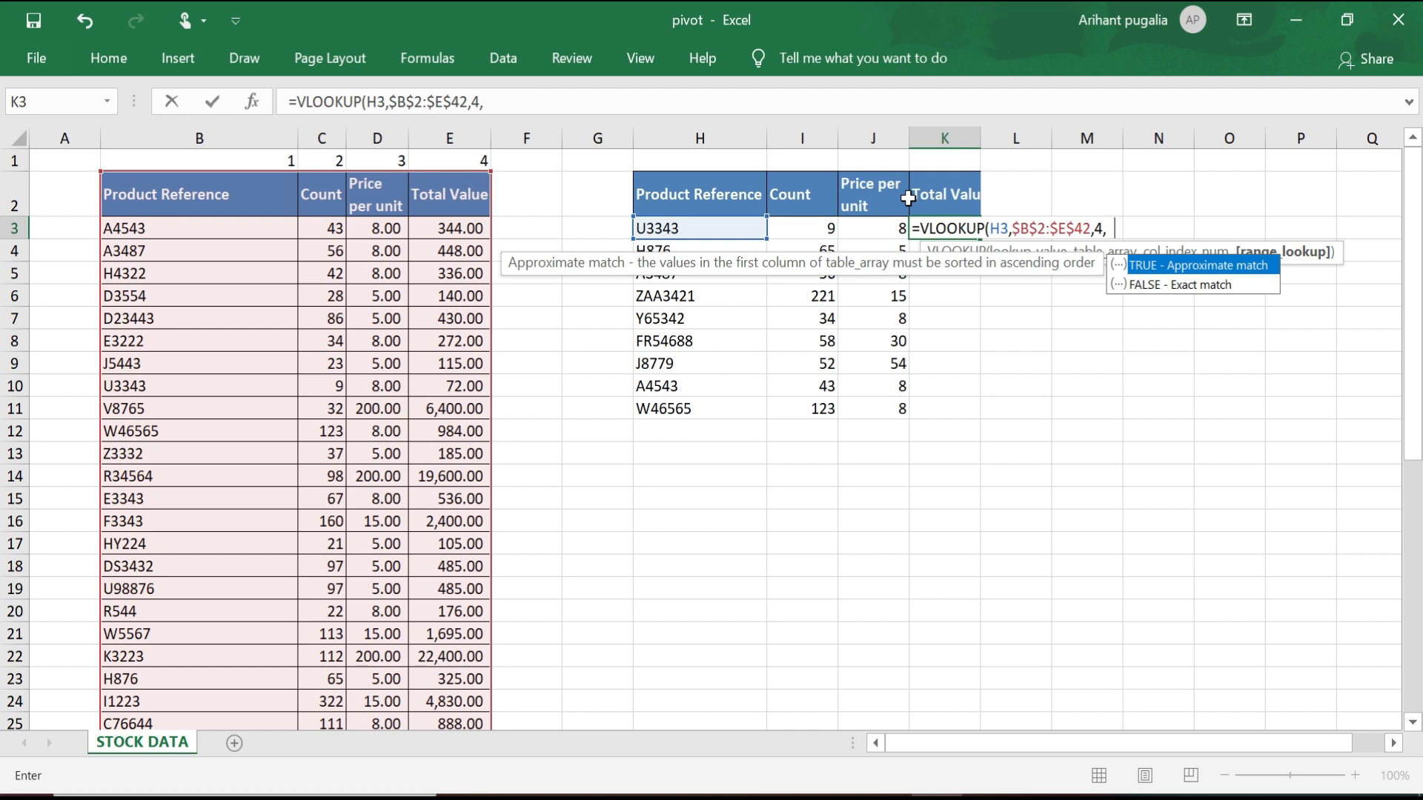
text(0))
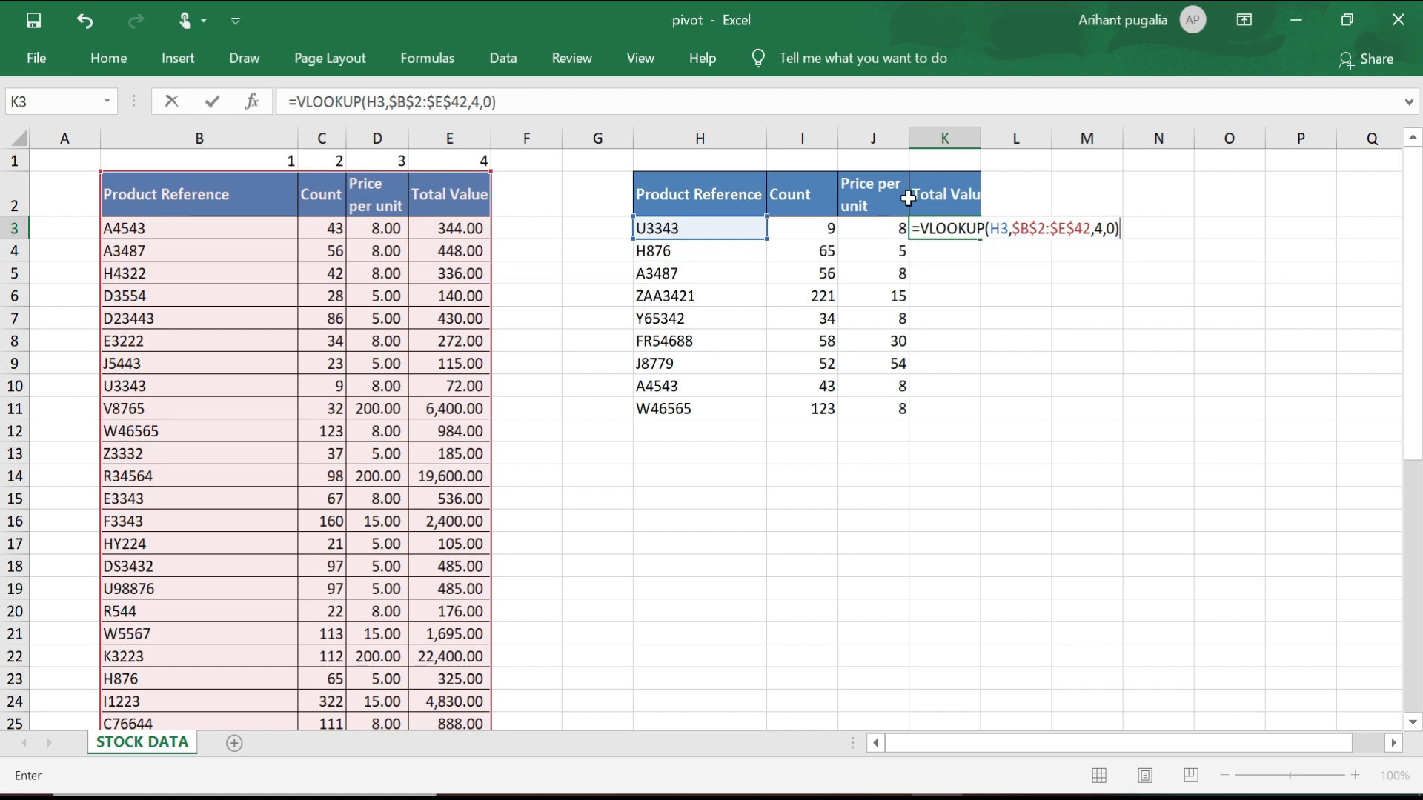
key(Return)
click(954, 226)
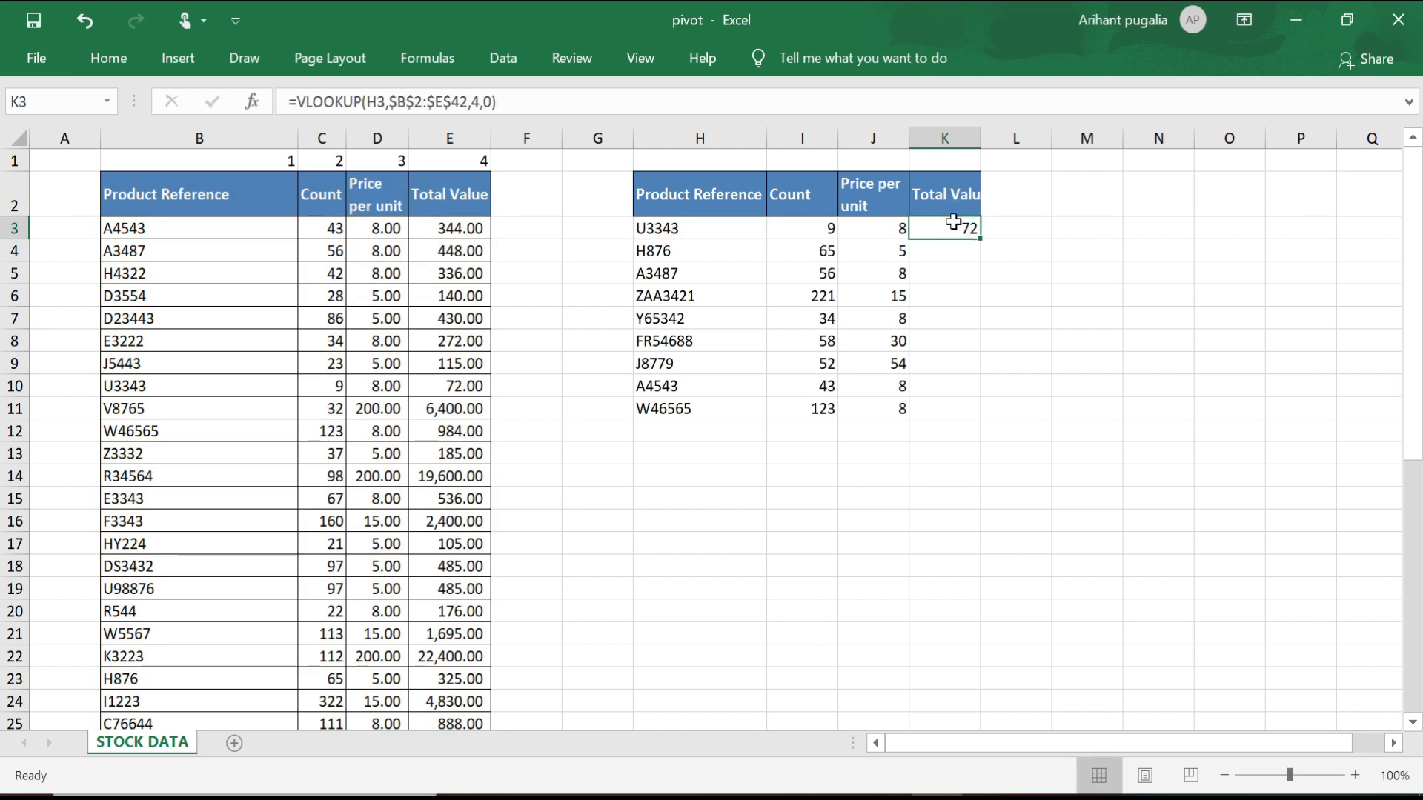
double_click(979, 238)
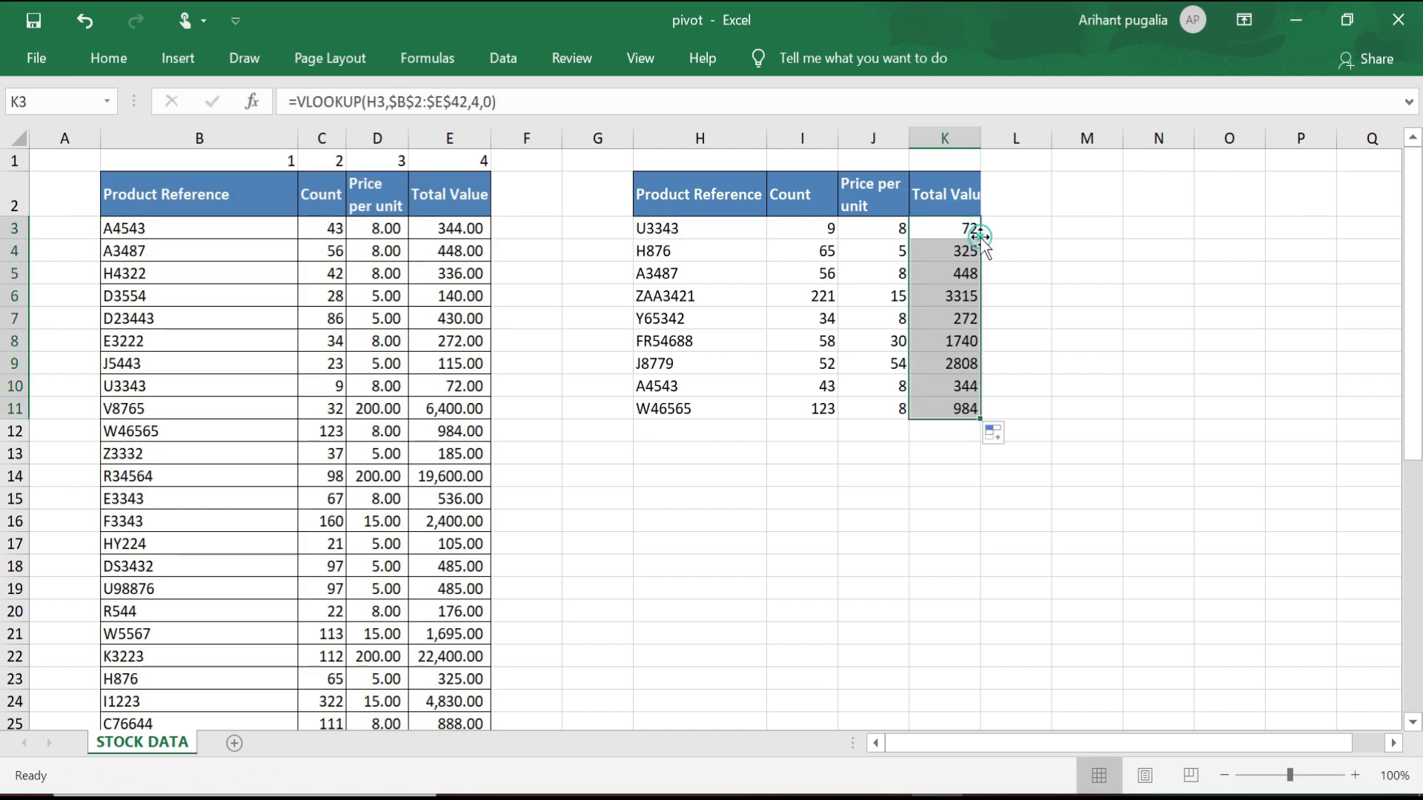
click(828, 275)
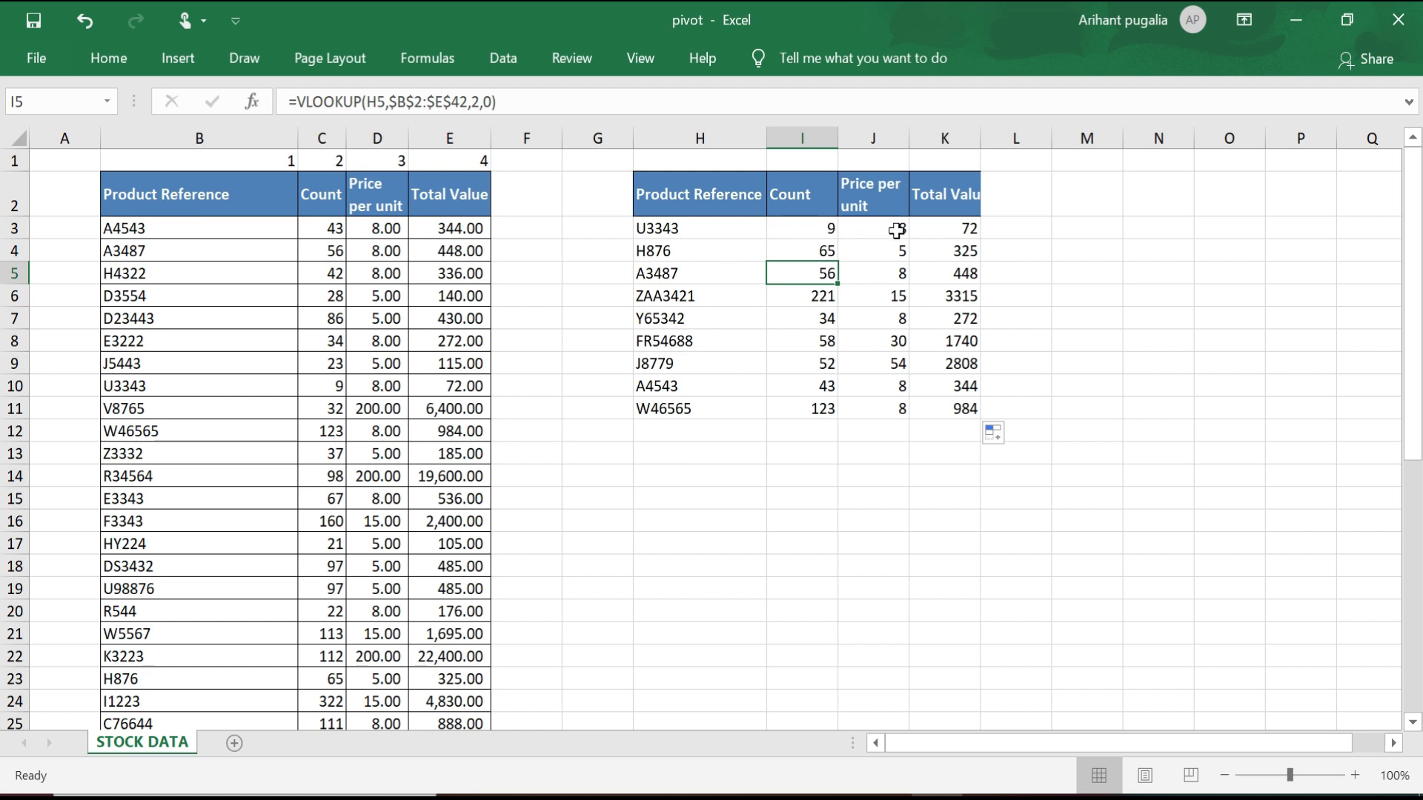
drag(715, 231, 697, 400)
click(816, 337)
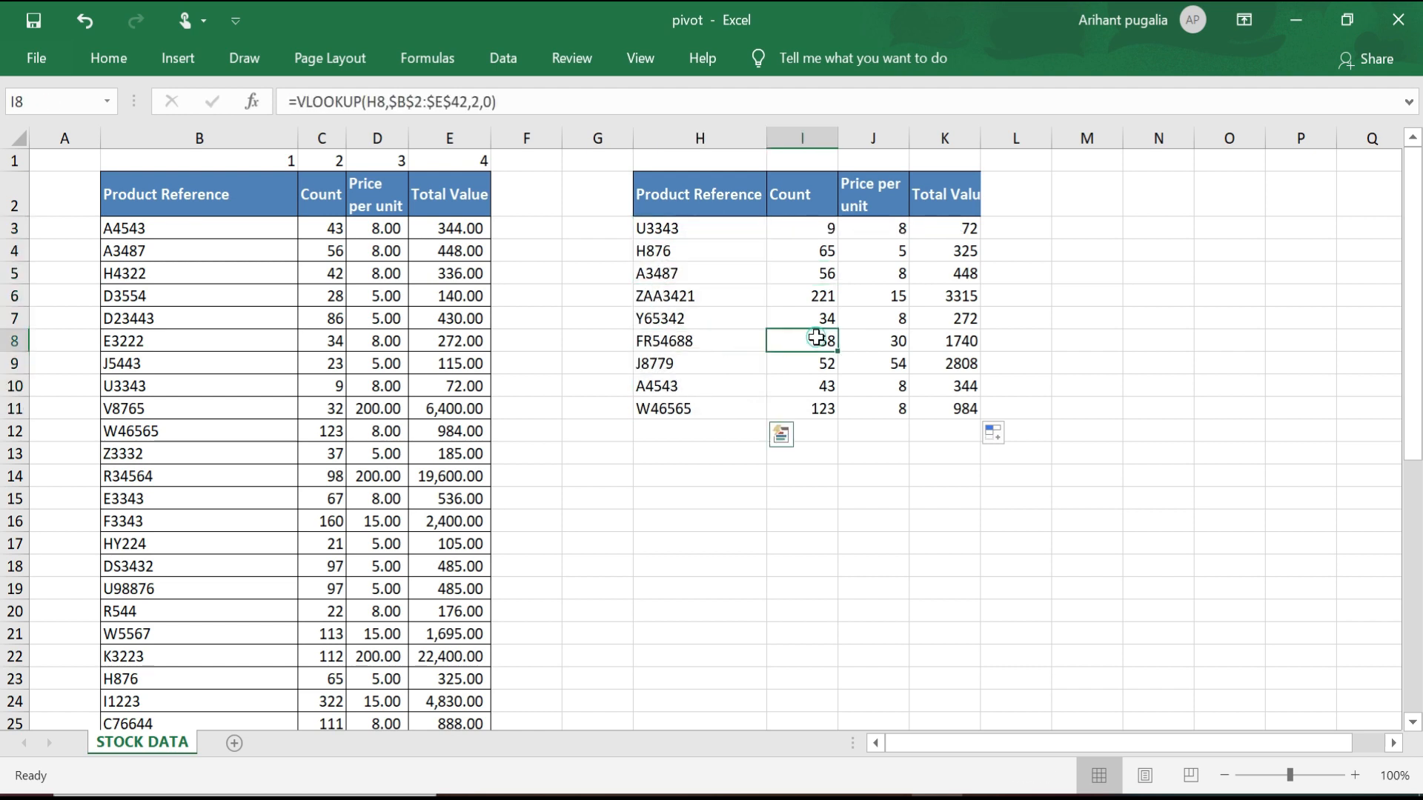